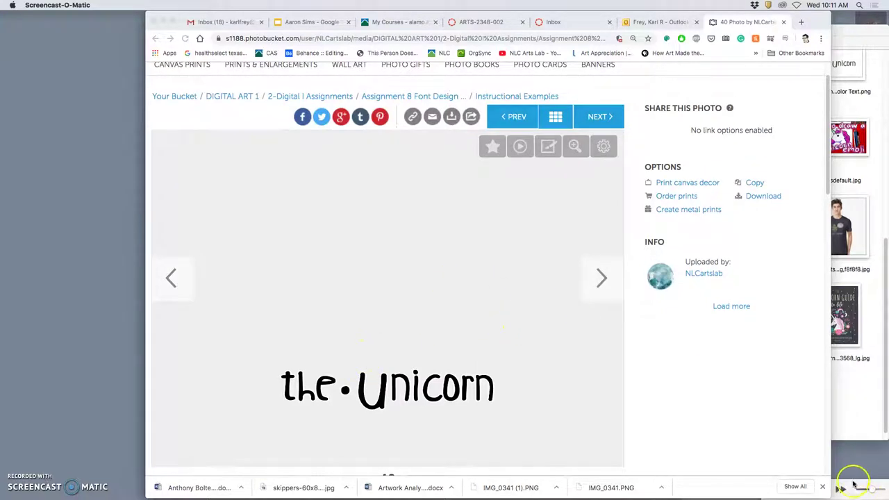
Step the Photobucket viewer forward to photo 41, the colored 'the Unicorn' lettering
{"action": "left_click", "coordinate": [631, 382]}
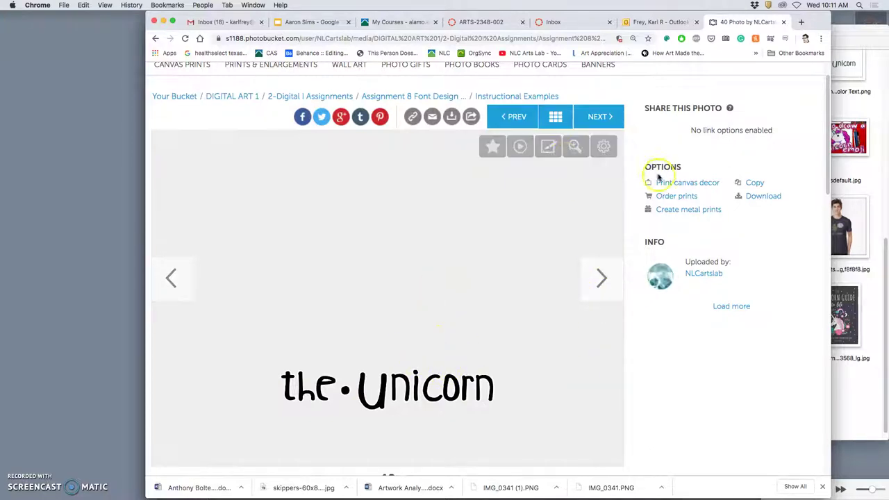
{"action": "scroll", "coordinate": [660, 177], "scroll_direction": "up", "scroll_amount": 1}
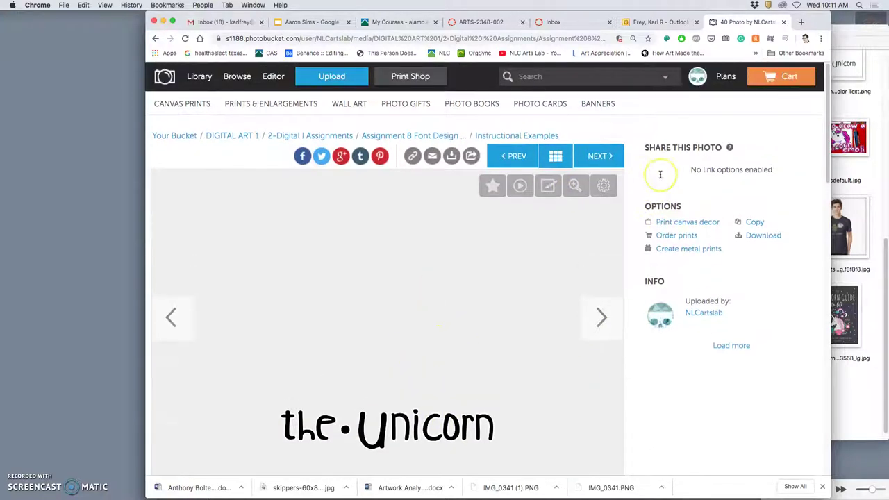
{"action": "left_click", "coordinate": [599, 314]}
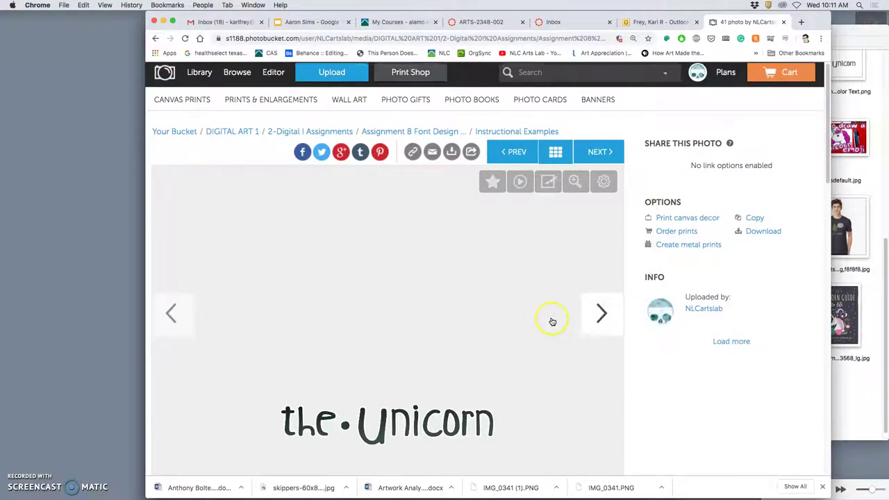
{"action": "scroll", "coordinate": [552, 321], "scroll_direction": "down", "scroll_amount": 1}
{"action": "scroll", "coordinate": [425, 391], "scroll_direction": "up", "scroll_amount": 1}
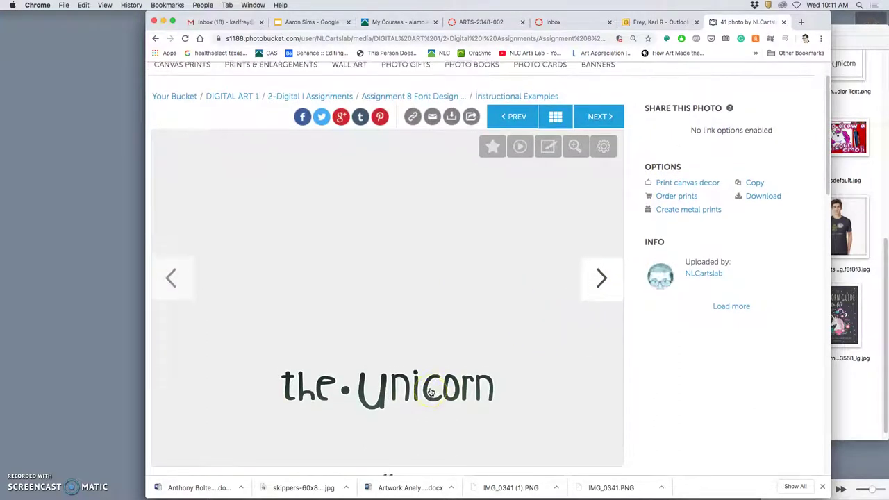
Scroll the Assignment 8 folder and open the Unicorn Spot with Text PNG in Photoshop
{"action": "left_click", "coordinate": [875, 300]}
{"action": "scroll", "coordinate": [757, 288], "scroll_direction": "up", "scroll_amount": 2}
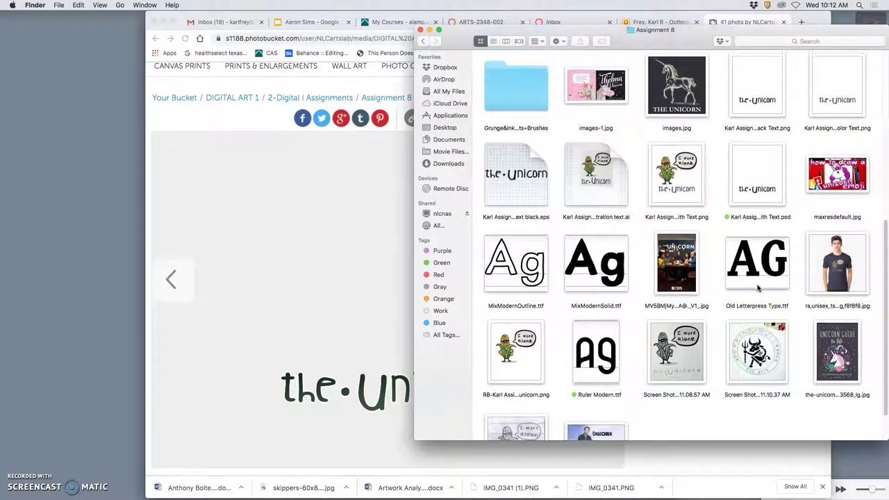
{"action": "scroll", "coordinate": [757, 288], "scroll_direction": "up", "scroll_amount": 5}
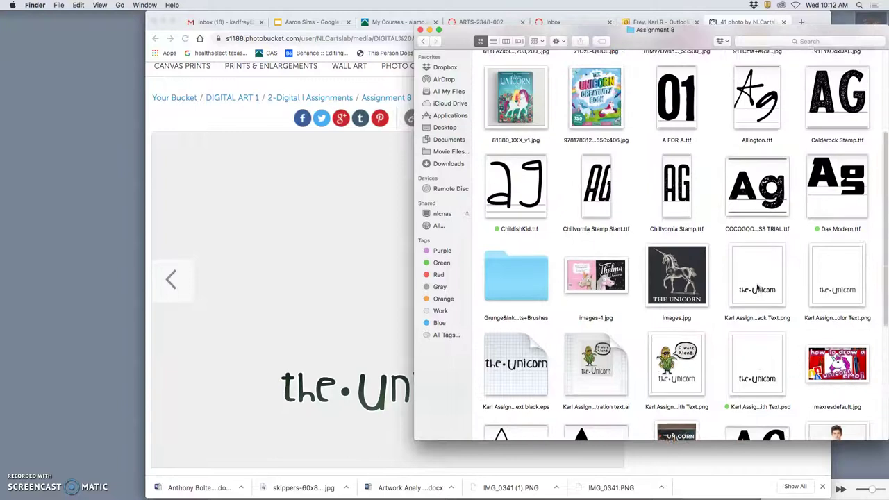
{"action": "scroll", "coordinate": [757, 288], "scroll_direction": "down", "scroll_amount": 6}
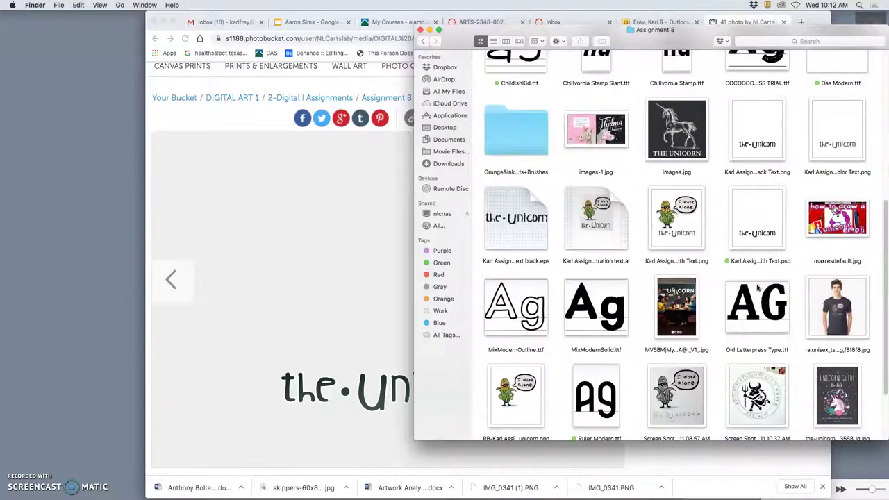
{"action": "scroll", "coordinate": [757, 288], "scroll_direction": "down", "scroll_amount": 4}
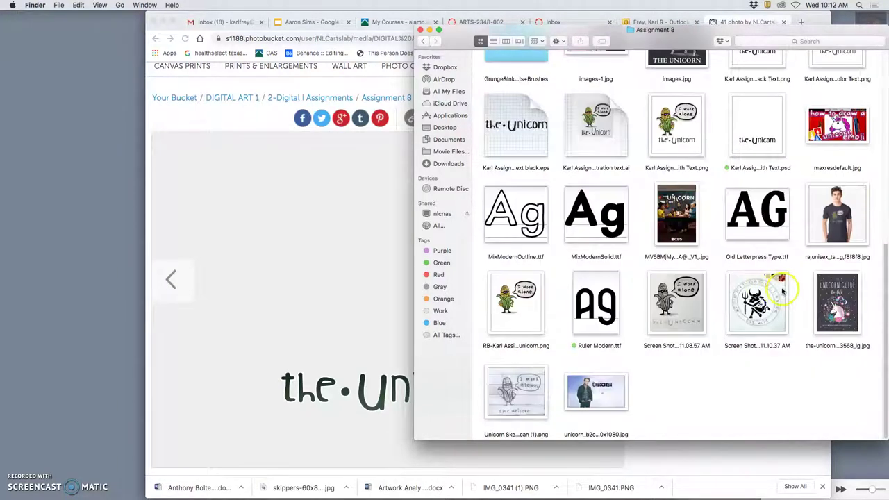
{"action": "scroll", "coordinate": [783, 292], "scroll_direction": "up", "scroll_amount": 5}
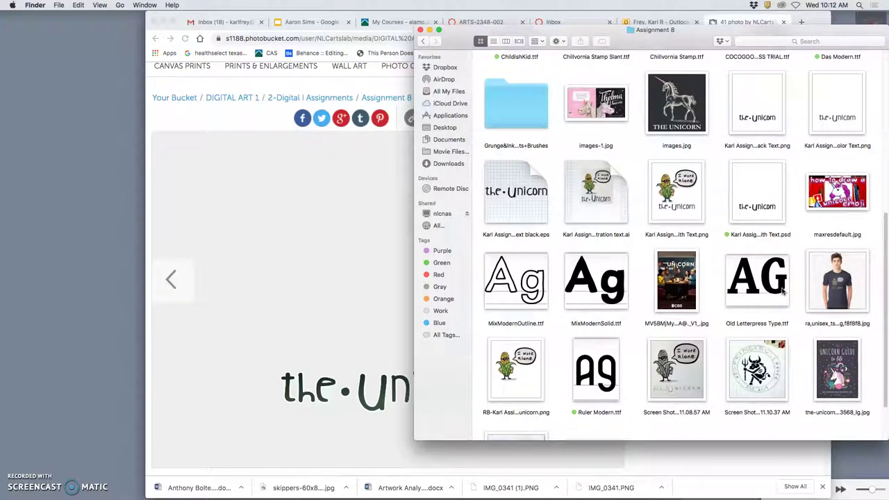
{"action": "scroll", "coordinate": [782, 291], "scroll_direction": "up", "scroll_amount": 5}
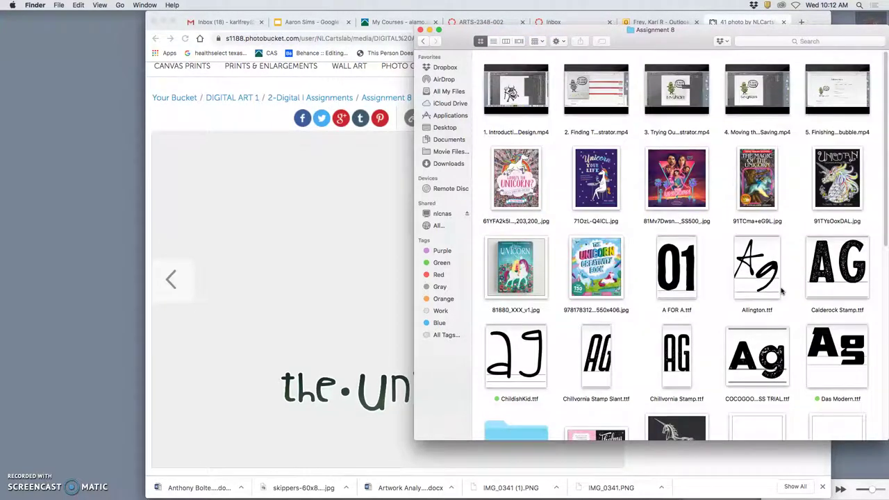
{"action": "scroll", "coordinate": [782, 292], "scroll_direction": "down", "scroll_amount": 5}
{"action": "scroll", "coordinate": [781, 292], "scroll_direction": "down", "scroll_amount": 4}
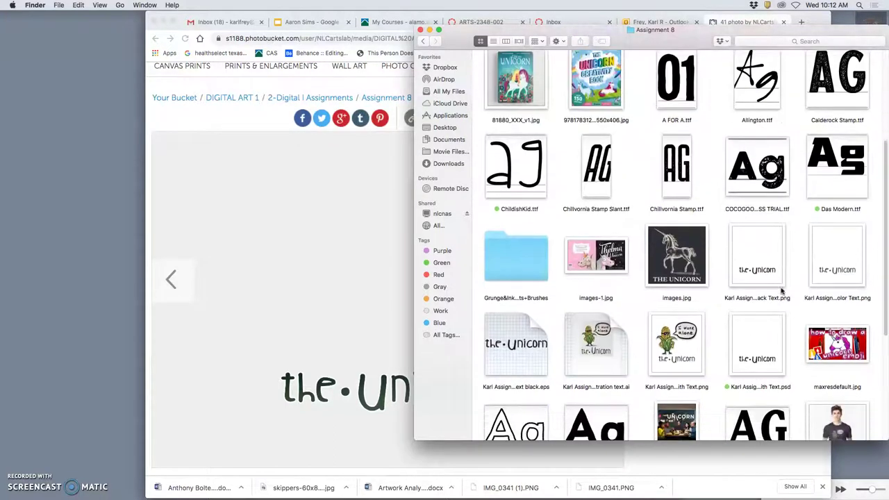
{"action": "scroll", "coordinate": [782, 292], "scroll_direction": "down", "scroll_amount": 3}
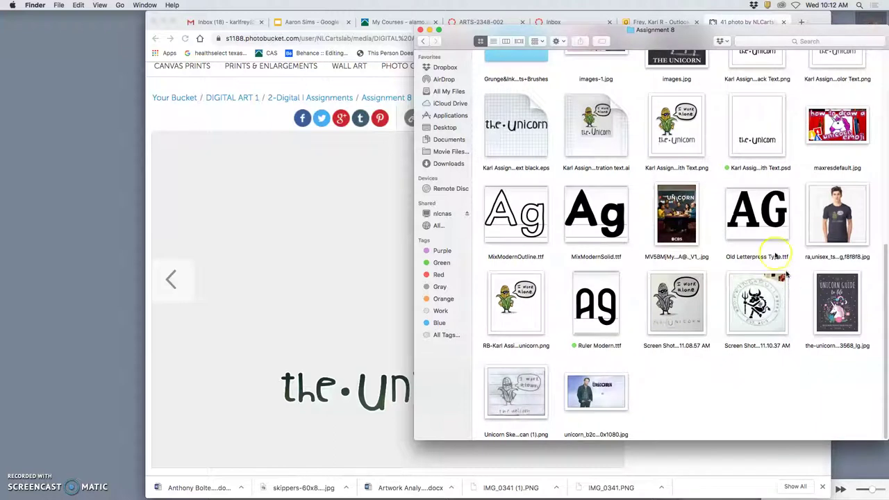
{"action": "right_click", "coordinate": [678, 133]}
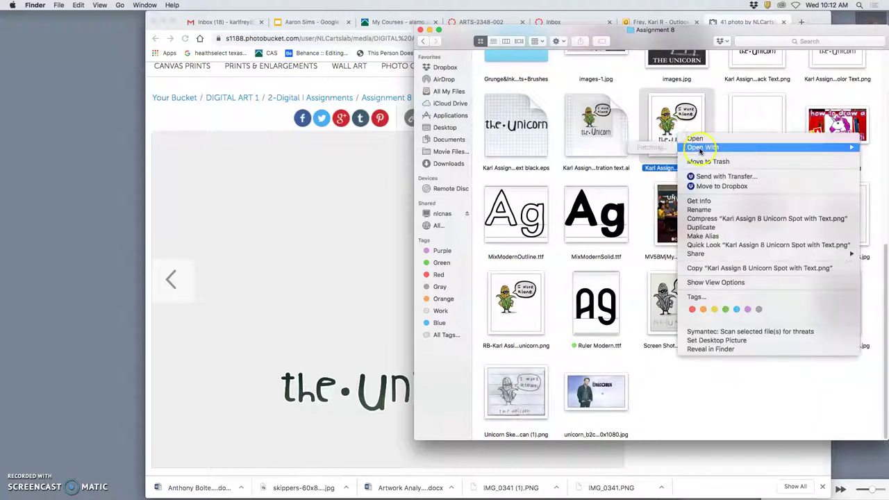
{"action": "left_click", "coordinate": [642, 205]}
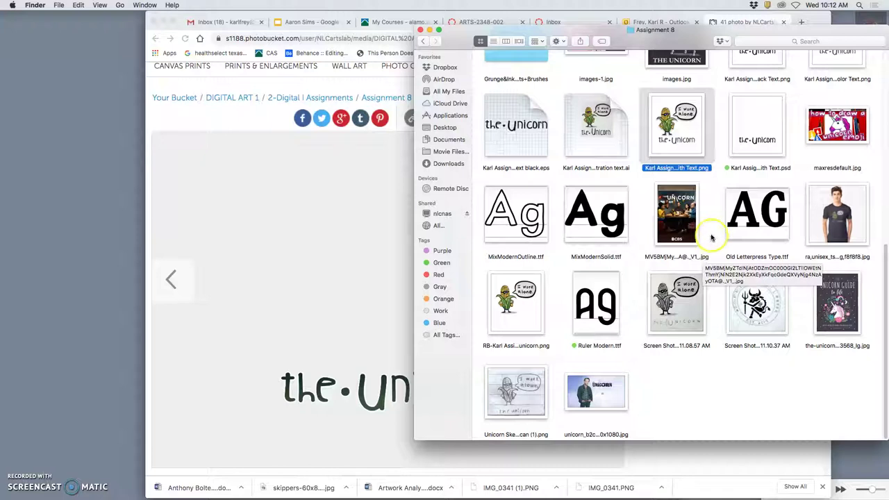
Select the layered Unicorn Spot with Text PSD and open it as well
{"action": "left_click", "coordinate": [777, 121]}
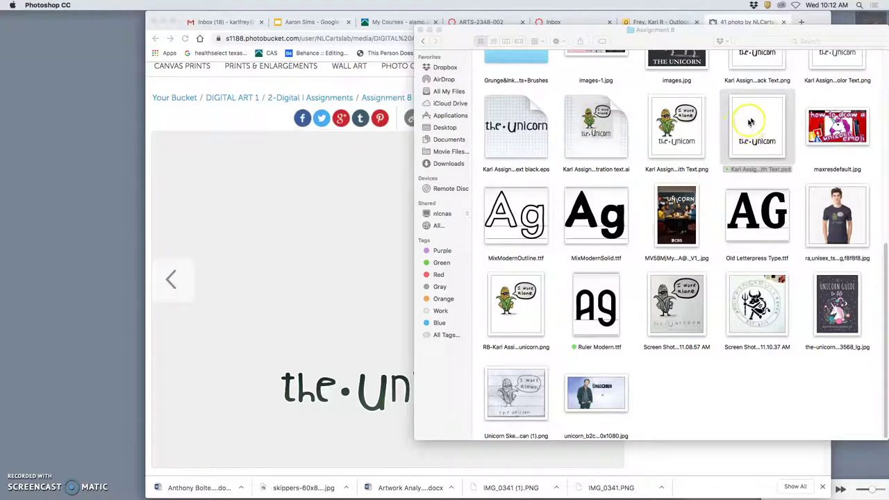
{"action": "left_click_drag", "start_coordinate": [762, 136], "coordinate": [414, 257]}
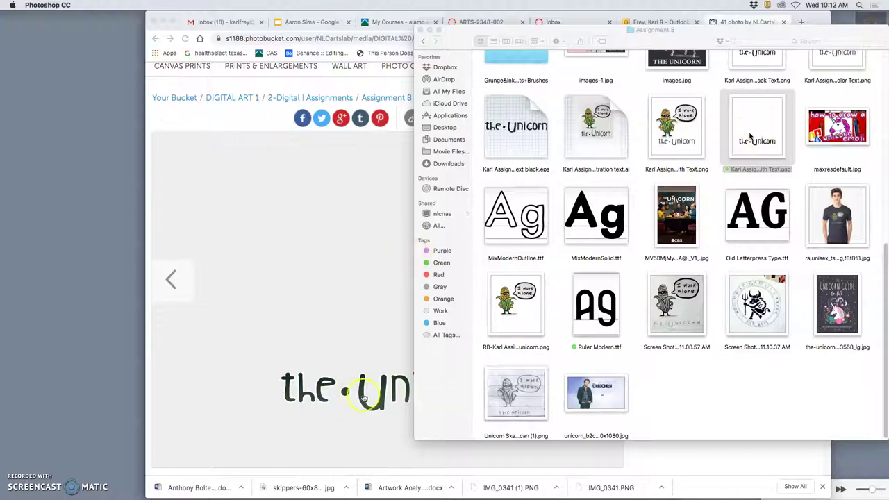
{"action": "left_click_drag", "start_coordinate": [460, 393], "coordinate": [844, 375]}
{"action": "left_click", "coordinate": [769, 172]}
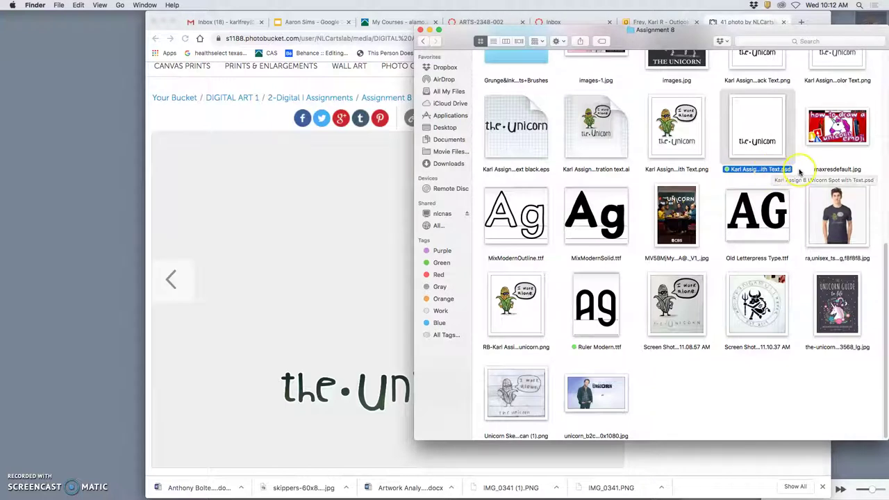
Return to Chrome and load redbubble.com in a new tab
{"action": "left_click", "coordinate": [256, 124]}
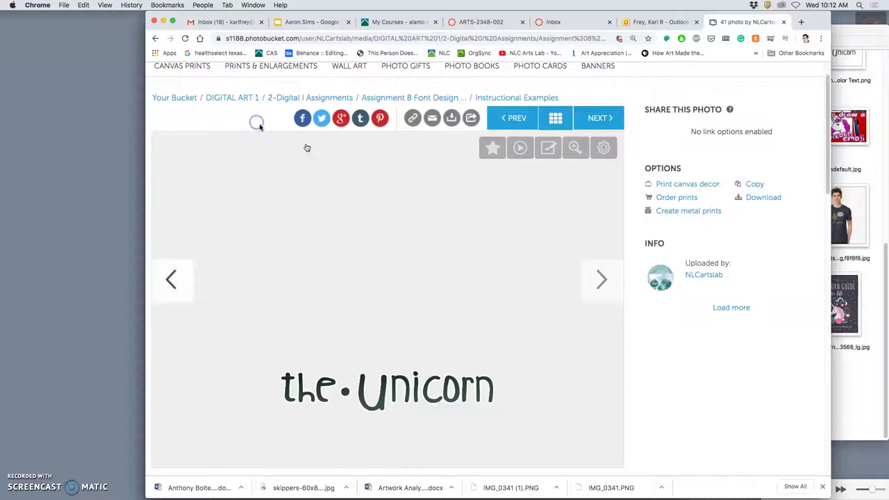
{"action": "left_click", "coordinate": [866, 94]}
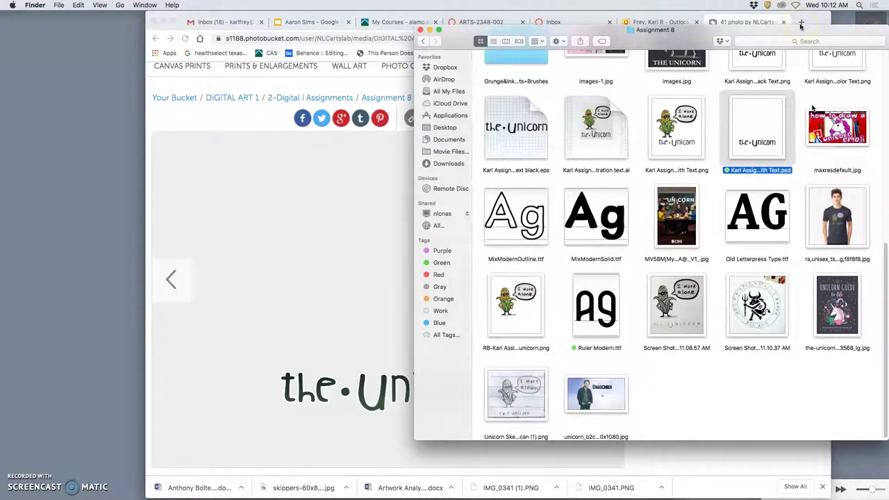
{"action": "left_click", "coordinate": [803, 24]}
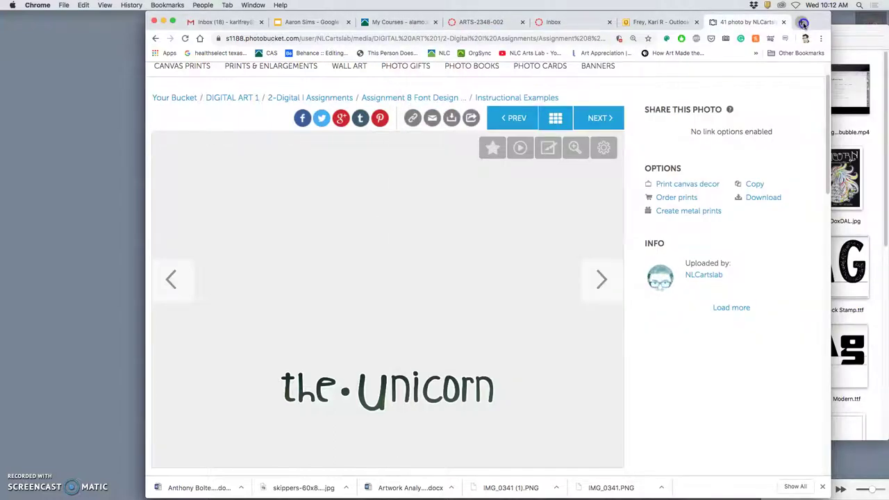
{"action": "left_click", "coordinate": [803, 24]}
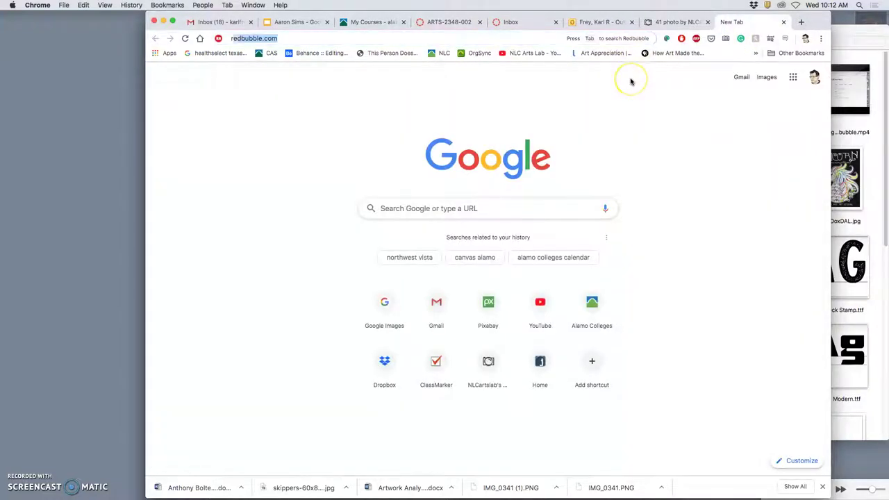
{"action": "type", "text": "redbubble"}
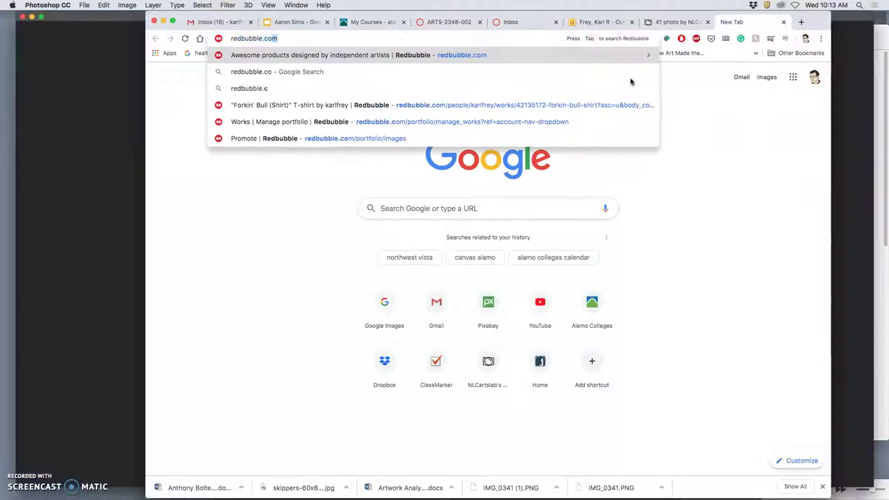
{"action": "key", "text": "Return"}
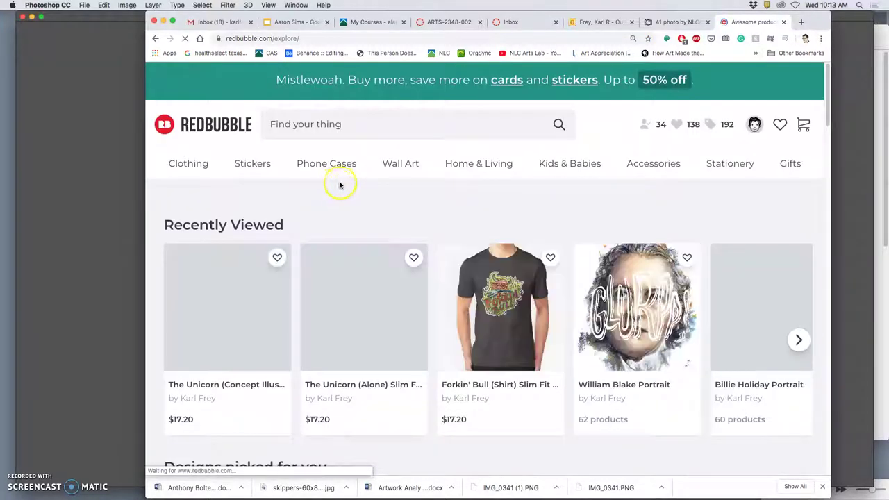
Open The Unicorn (Concept Illustration) Slim Fit T-Shirt page from Recently Viewed and scroll it
{"action": "left_click", "coordinate": [284, 317]}
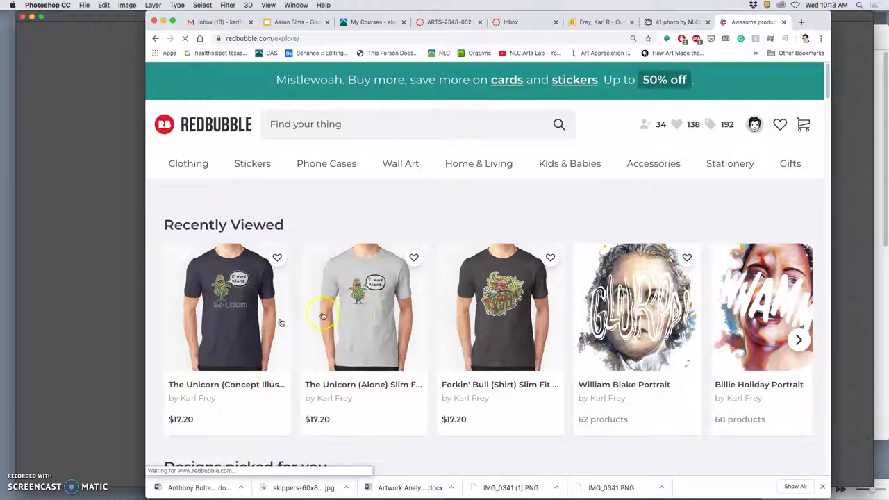
{"action": "left_click", "coordinate": [232, 346]}
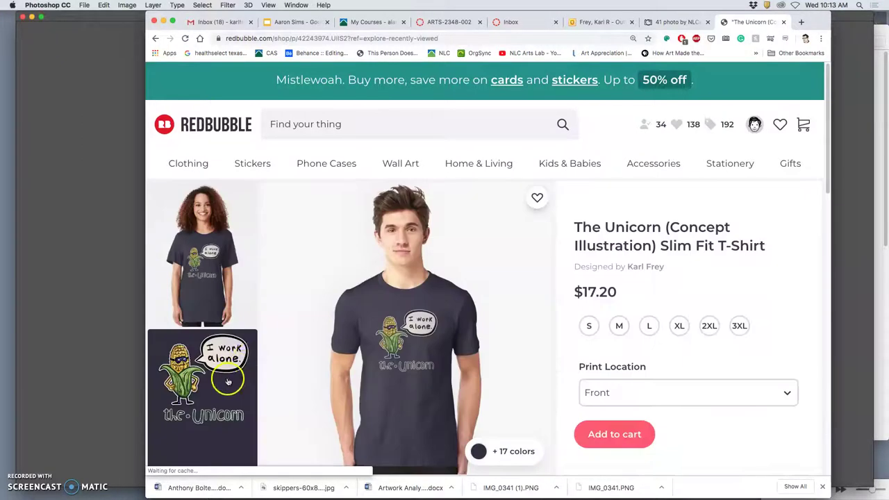
{"action": "scroll", "coordinate": [521, 277], "scroll_direction": "down", "scroll_amount": 3}
{"action": "scroll", "coordinate": [521, 277], "scroll_direction": "down", "scroll_amount": 5}
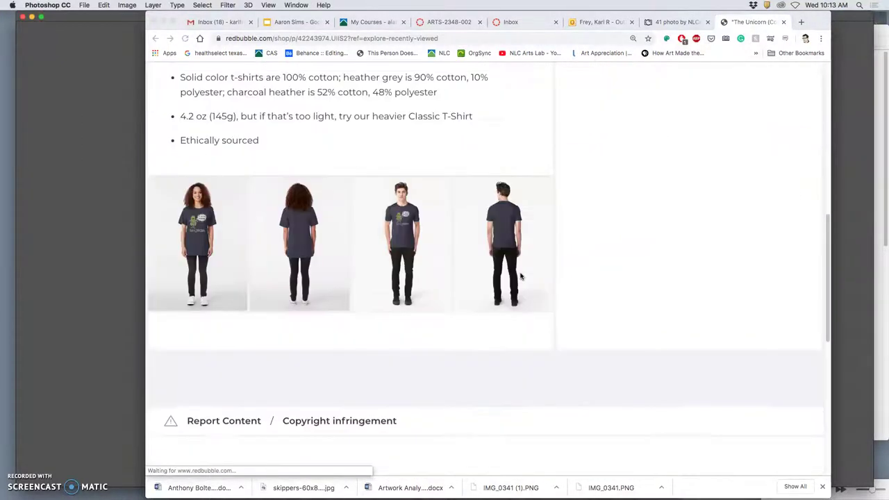
{"action": "key", "text": "super+Tab"}
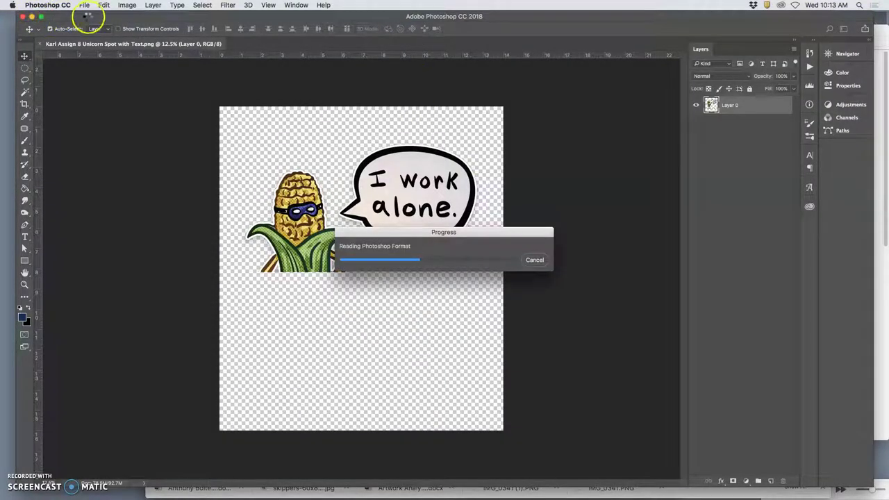
Show the loaded layered PSD, then shift Photoshop down to reveal the Redbubble T-shirt page
{"action": "left_click", "coordinate": [107, 19]}
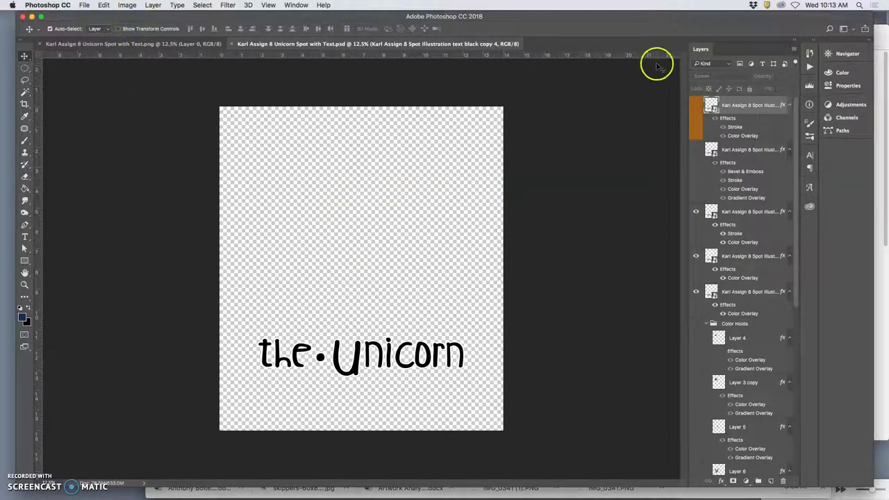
{"action": "left_click_drag", "start_coordinate": [708, 20], "coordinate": [702, 232]}
{"action": "left_click", "coordinate": [654, 183]}
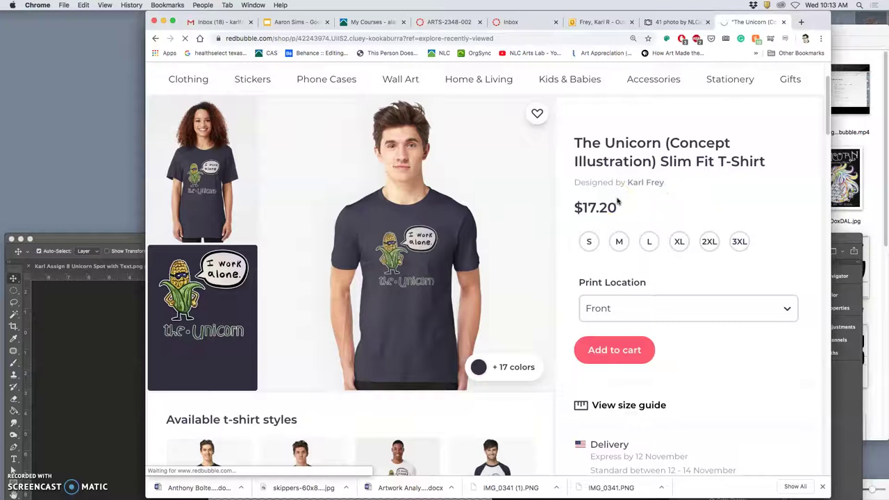
Go to the artist's portfolio and filter the shop to Accessories
{"action": "left_click", "coordinate": [540, 220]}
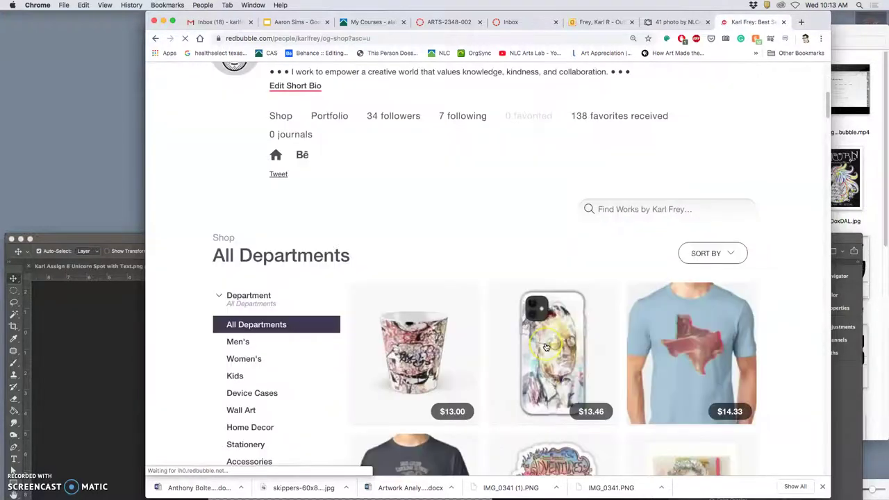
{"action": "scroll", "coordinate": [546, 347], "scroll_direction": "up", "scroll_amount": 5}
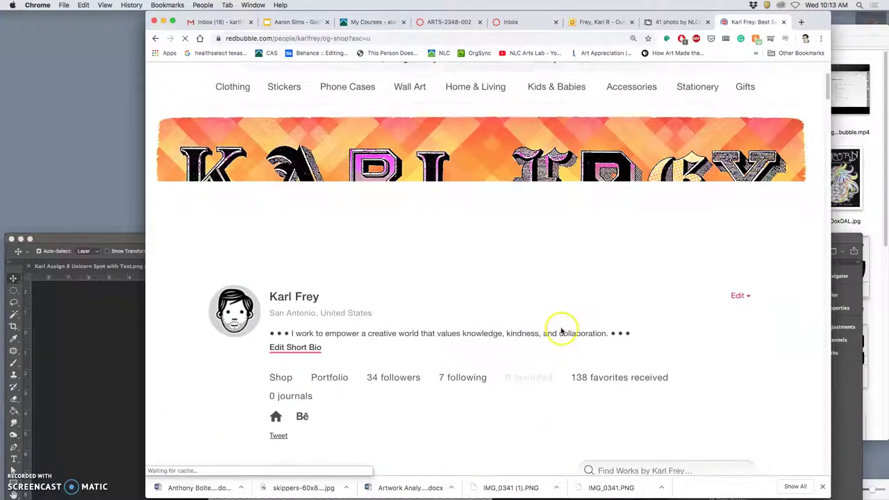
{"action": "scroll", "coordinate": [555, 326], "scroll_direction": "down", "scroll_amount": 1}
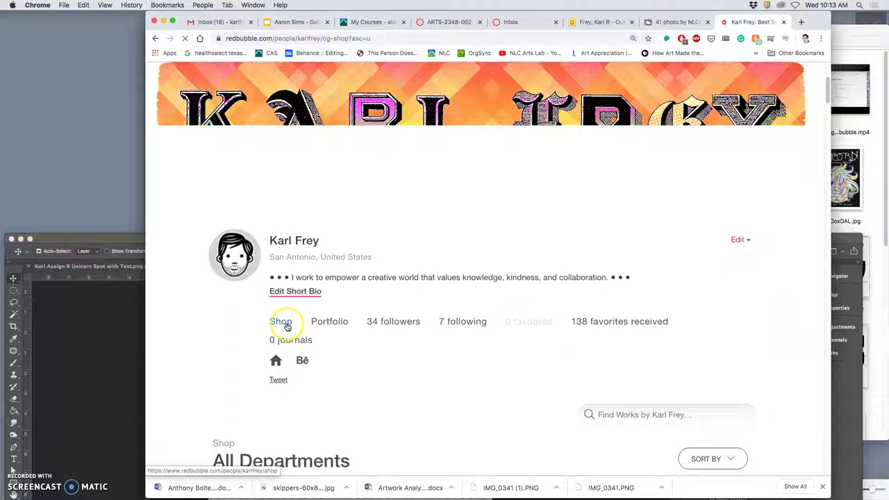
{"action": "left_click", "coordinate": [338, 323]}
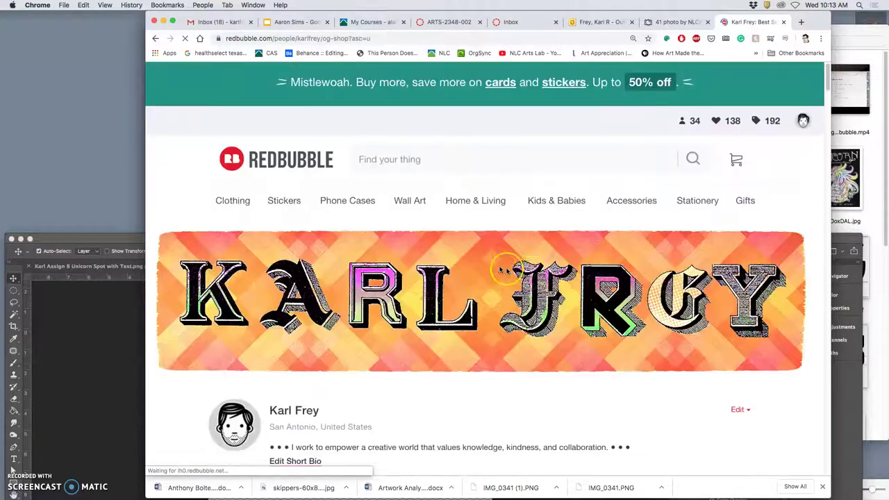
{"action": "scroll", "coordinate": [538, 274], "scroll_direction": "down", "scroll_amount": 4}
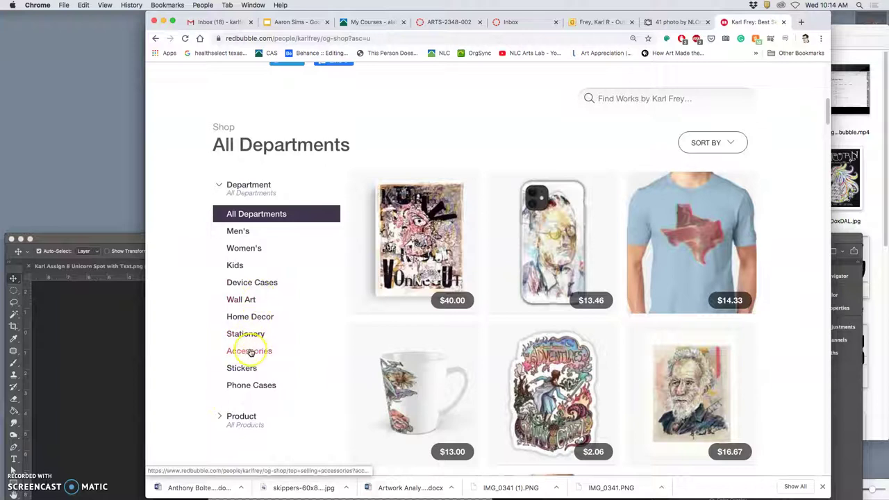
{"action": "left_click", "coordinate": [249, 351]}
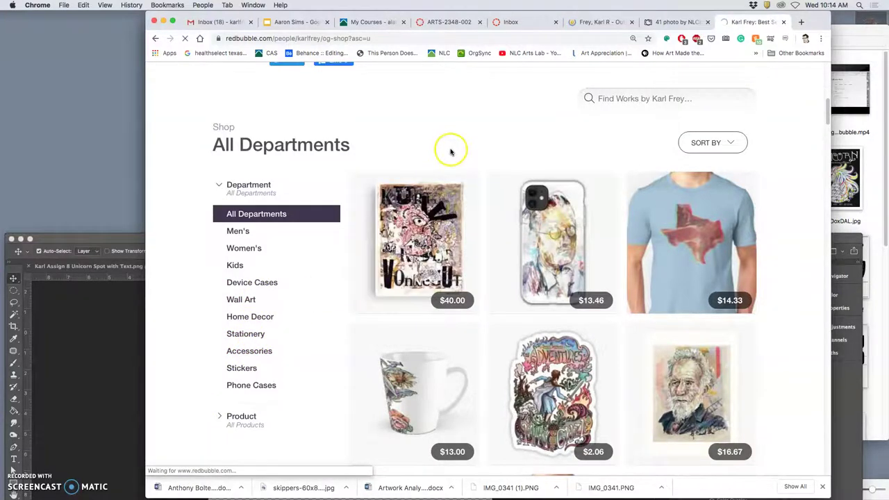
Dismiss the gift-guide popup and open The Unicorn tote bag listing at $15.36
{"action": "scroll", "coordinate": [452, 192], "scroll_direction": "down", "scroll_amount": 2}
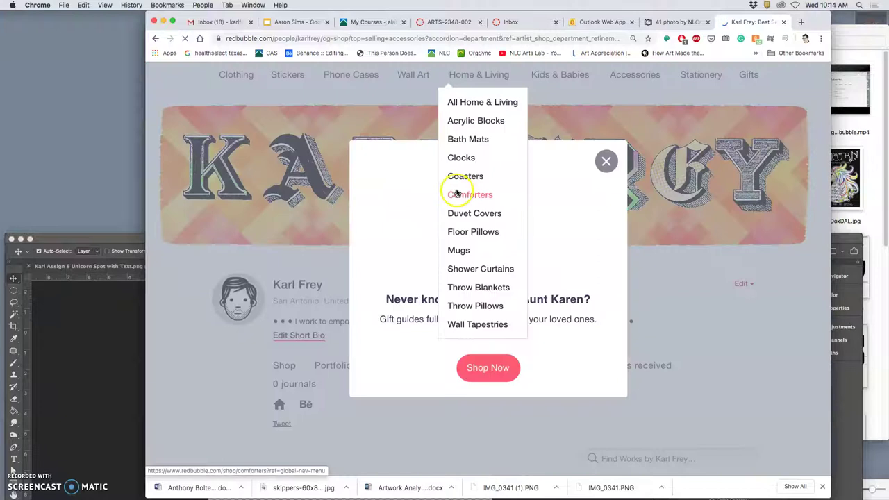
{"action": "left_click", "coordinate": [605, 163]}
{"action": "scroll", "coordinate": [500, 290], "scroll_direction": "down", "scroll_amount": 10}
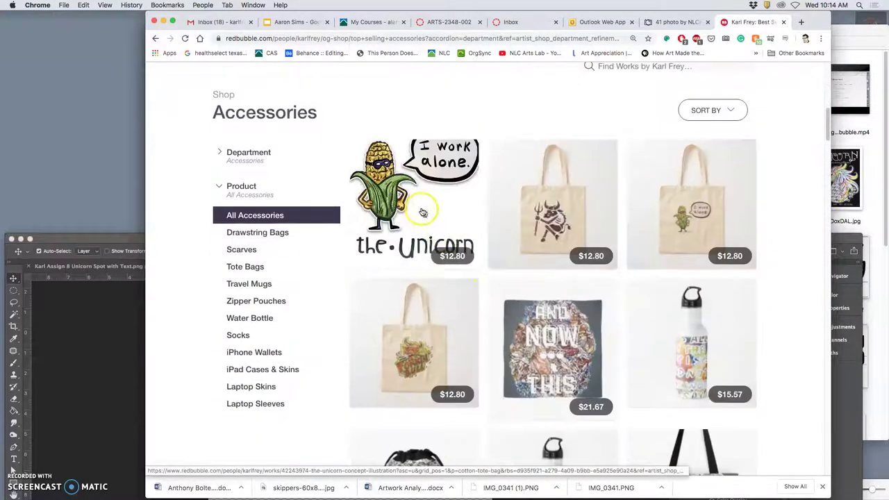
{"action": "left_click", "coordinate": [445, 222]}
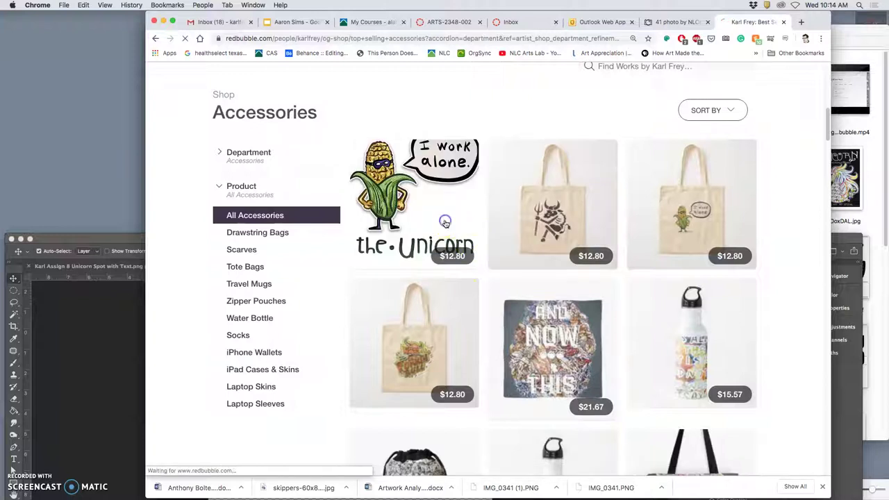
{"action": "scroll", "coordinate": [495, 262], "scroll_direction": "down", "scroll_amount": 3}
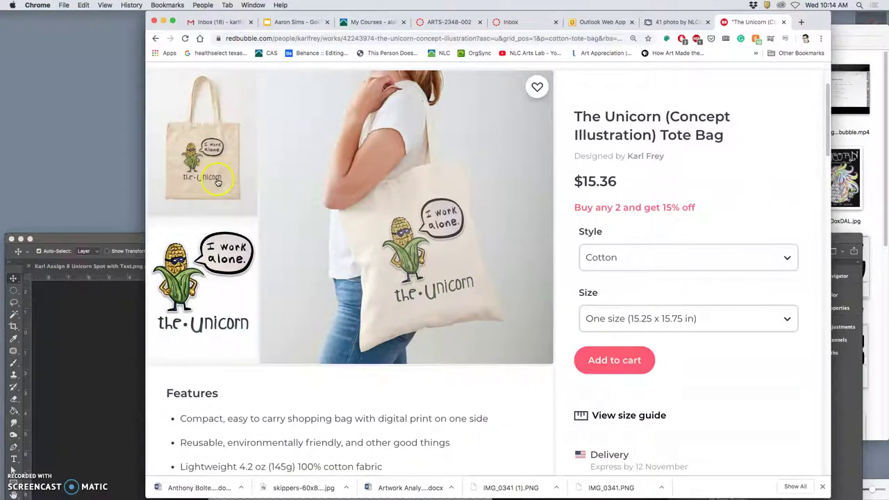
{"action": "left_click", "coordinate": [117, 239]}
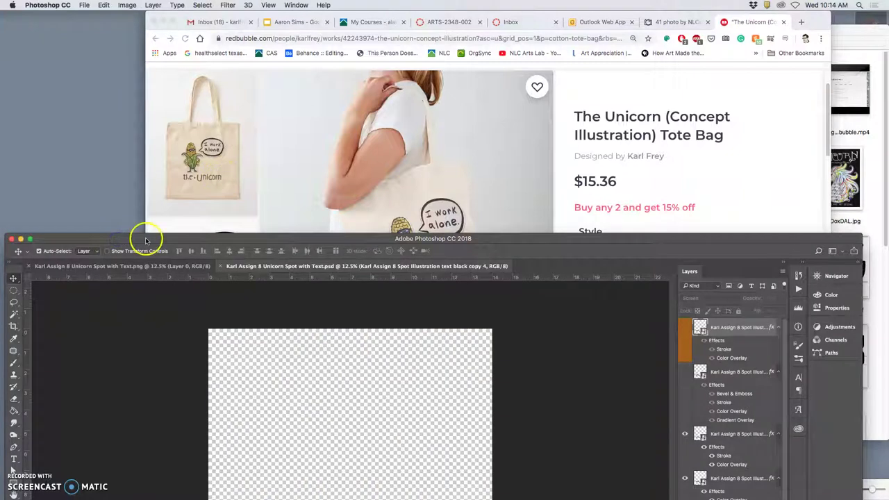
Maximize Photoshop and show Blank White, Background copy, shadow, White Offset and Local Flat Color layers
{"action": "double_click", "coordinate": [146, 240]}
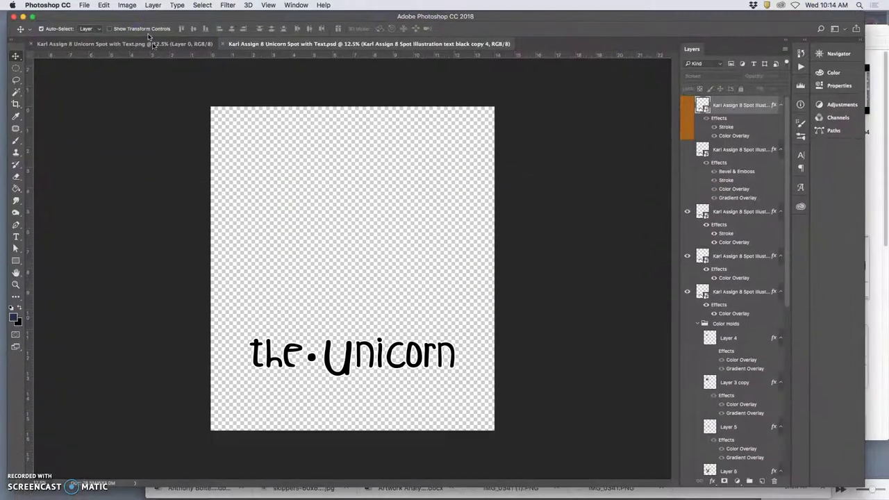
{"action": "scroll", "coordinate": [700, 184], "scroll_direction": "down", "scroll_amount": 5}
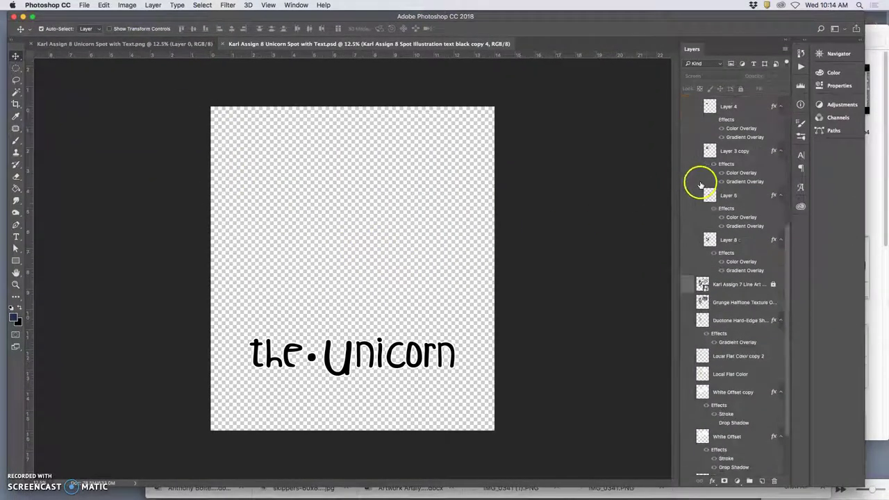
{"action": "scroll", "coordinate": [694, 303], "scroll_direction": "down", "scroll_amount": 3}
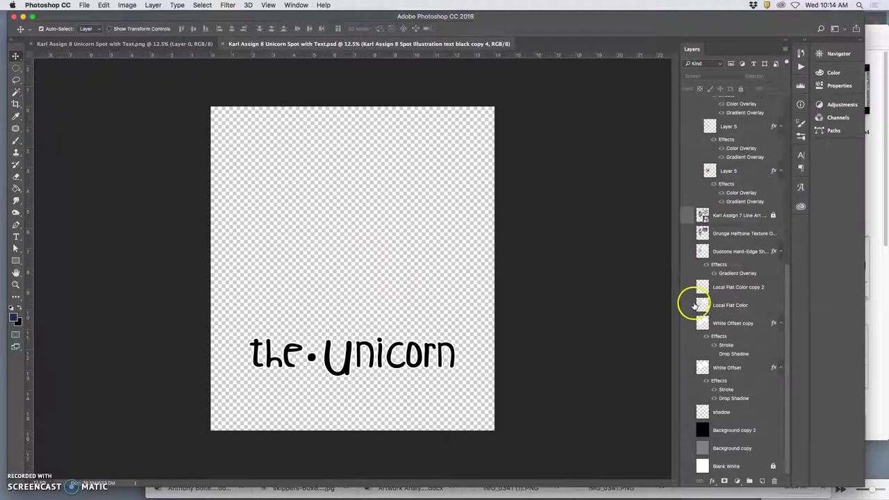
{"action": "left_click", "coordinate": [687, 466]}
{"action": "left_click", "coordinate": [688, 448]}
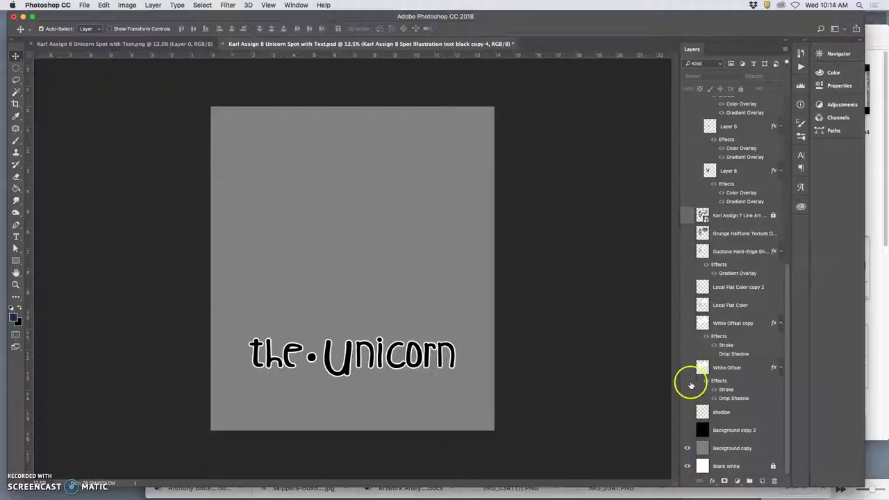
{"action": "left_click", "coordinate": [688, 411]}
{"action": "left_click", "coordinate": [687, 368]}
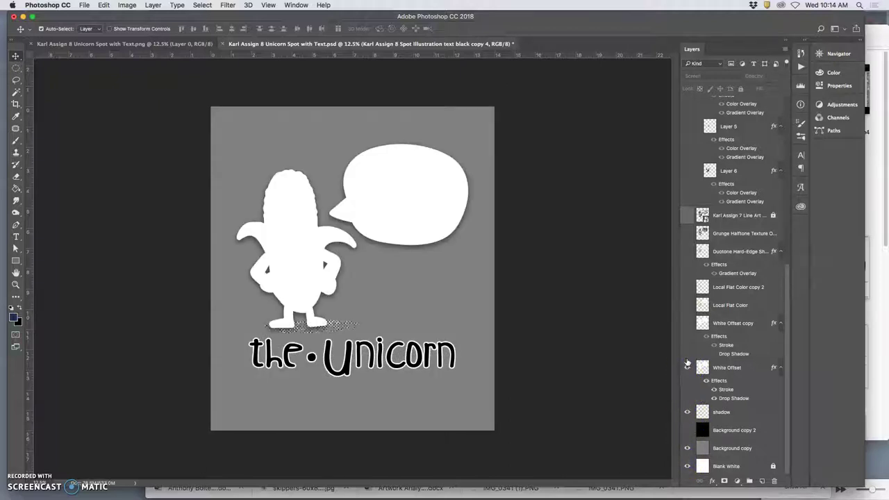
{"action": "left_click", "coordinate": [687, 324]}
{"action": "left_click", "coordinate": [686, 306]}
{"action": "left_click", "coordinate": [687, 286]}
Show Duotone Hard-Edge, Grunge Halftone, line art, and color-hold Layers 6, 5, 3 copy and 4
{"action": "left_click", "coordinate": [688, 252]}
{"action": "left_click", "coordinate": [688, 233]}
{"action": "left_click", "coordinate": [687, 215]}
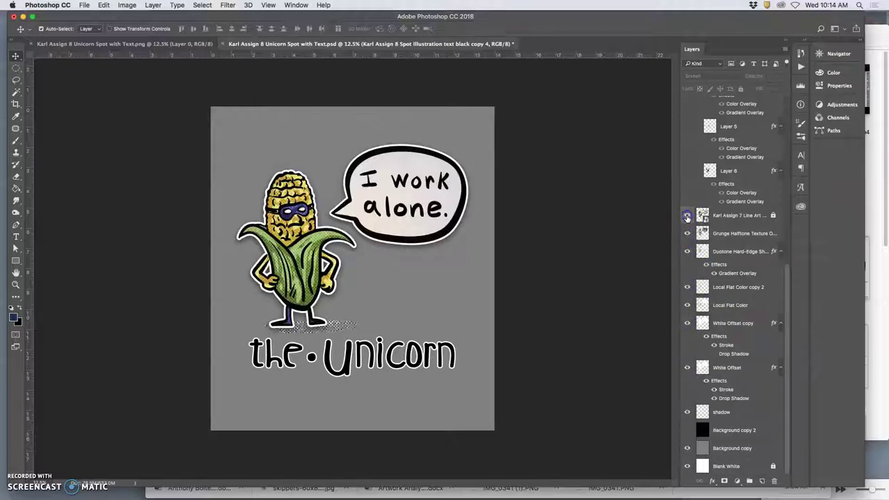
{"action": "left_click", "coordinate": [687, 172]}
{"action": "scroll", "coordinate": [697, 214], "scroll_direction": "up", "scroll_amount": 5}
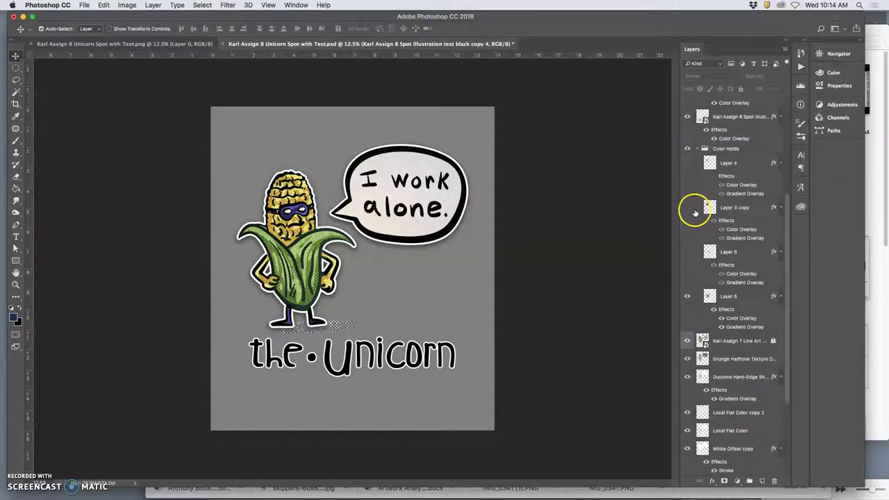
{"action": "left_click", "coordinate": [687, 252]}
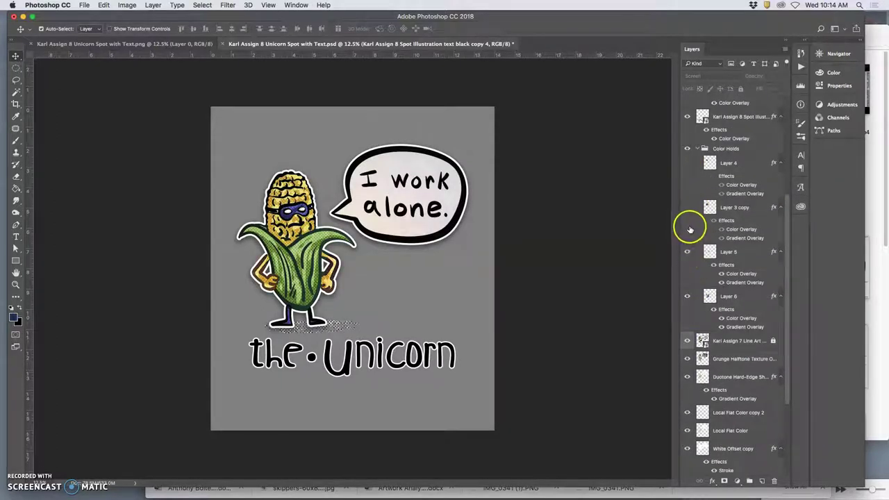
{"action": "left_click", "coordinate": [687, 209]}
{"action": "left_click", "coordinate": [687, 164]}
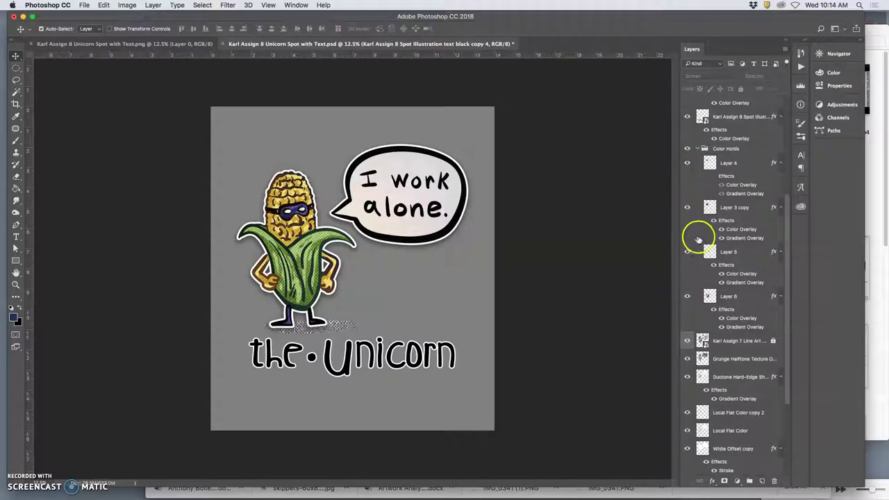
Collapse the Color Holds group
{"action": "scroll", "coordinate": [701, 240], "scroll_direction": "up", "scroll_amount": 1}
{"action": "scroll", "coordinate": [701, 240], "scroll_direction": "up", "scroll_amount": 2}
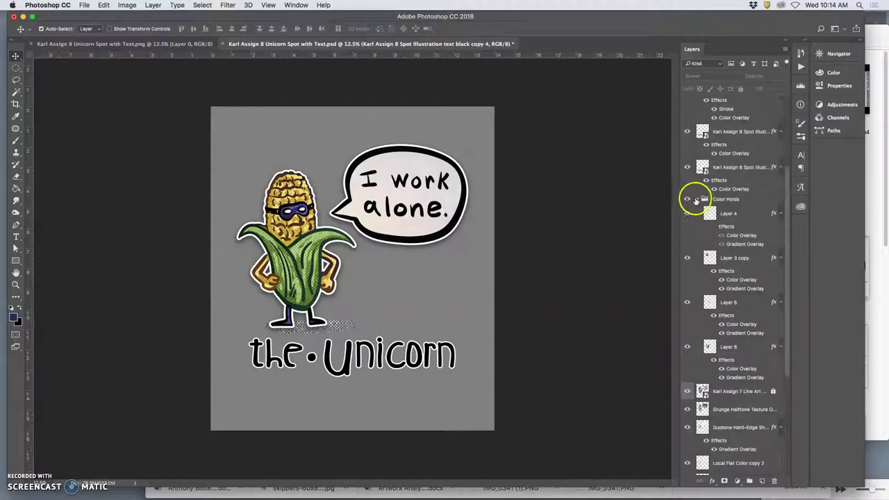
{"action": "left_click", "coordinate": [695, 200]}
{"action": "left_click", "coordinate": [697, 200]}
Hide the top Spot Illustration layer and compare the text layer on and off
{"action": "scroll", "coordinate": [703, 222], "scroll_direction": "up", "scroll_amount": 3}
{"action": "scroll", "coordinate": [705, 236], "scroll_direction": "up", "scroll_amount": 3}
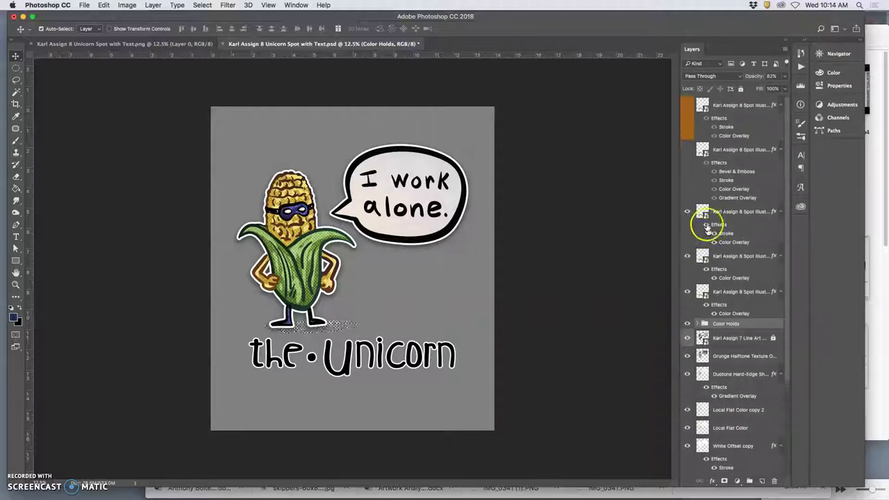
{"action": "left_click", "coordinate": [688, 150]}
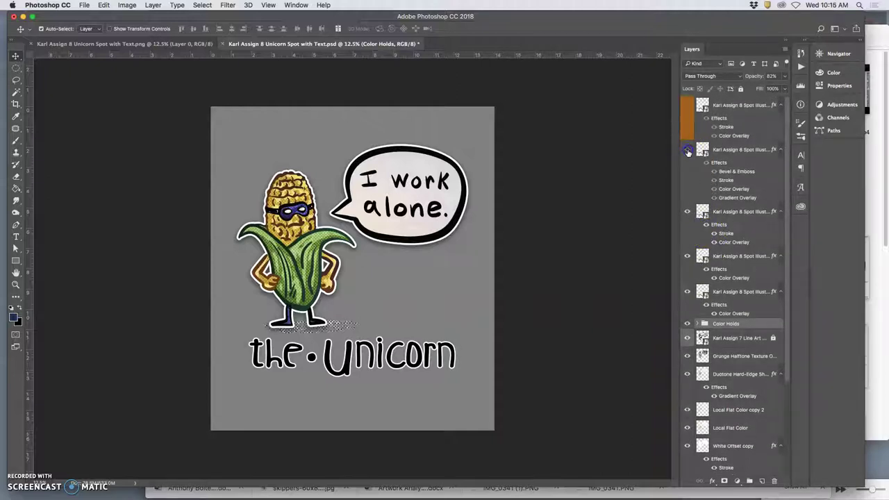
{"action": "left_click", "coordinate": [708, 164]}
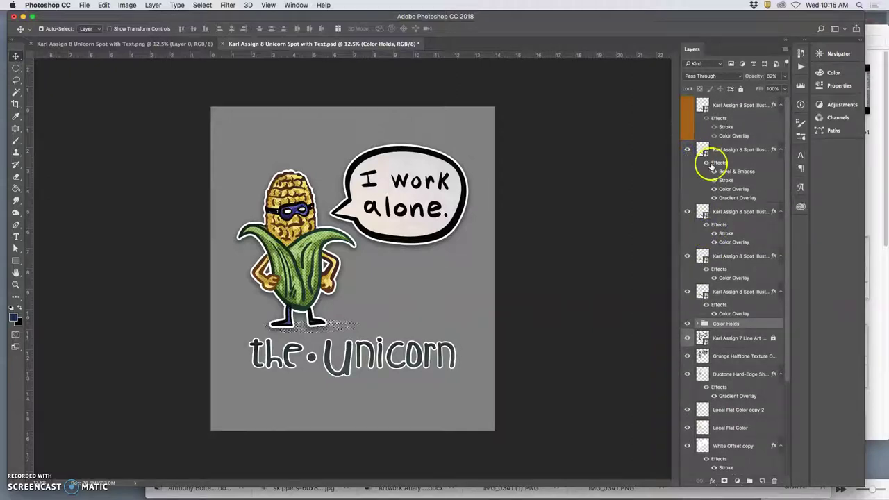
{"action": "left_click", "coordinate": [687, 107]}
{"action": "left_click", "coordinate": [687, 107]}
{"action": "left_click", "coordinate": [687, 107]}
{"action": "left_click", "coordinate": [687, 107]}
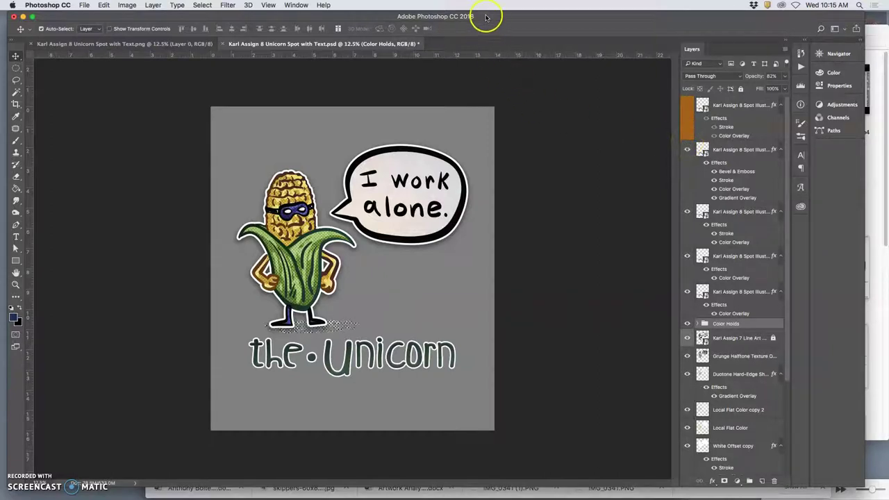
{"action": "left_click_drag", "start_coordinate": [486, 16], "coordinate": [504, 363]}
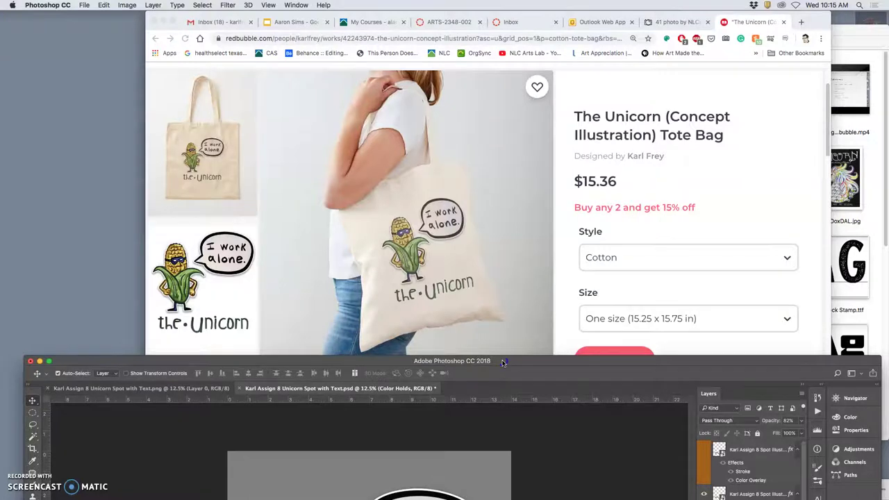
{"action": "double_click", "coordinate": [504, 363]}
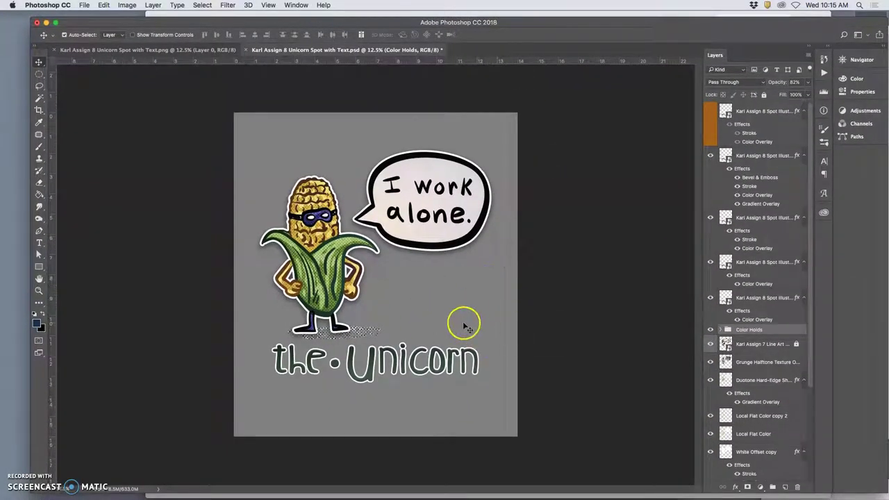
Zoom out and set Canvas Size to 16 × 20 inches
{"action": "key", "text": "super+minus"}
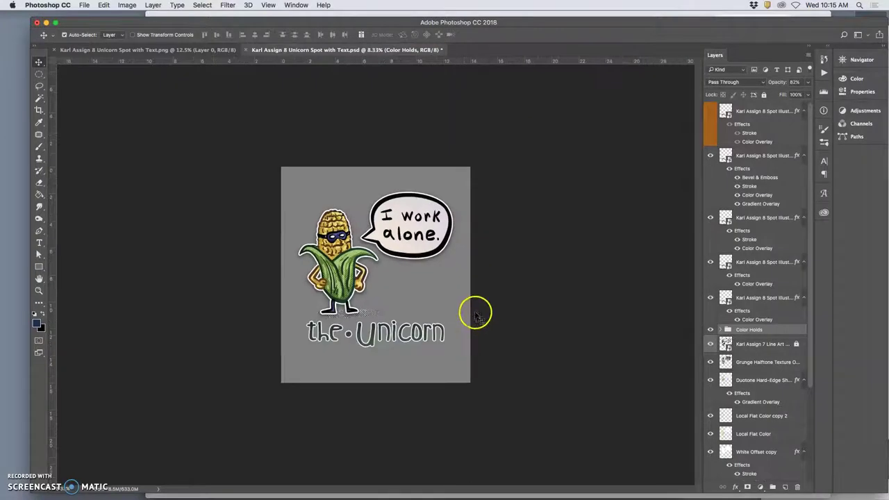
{"action": "left_click", "coordinate": [126, 6]}
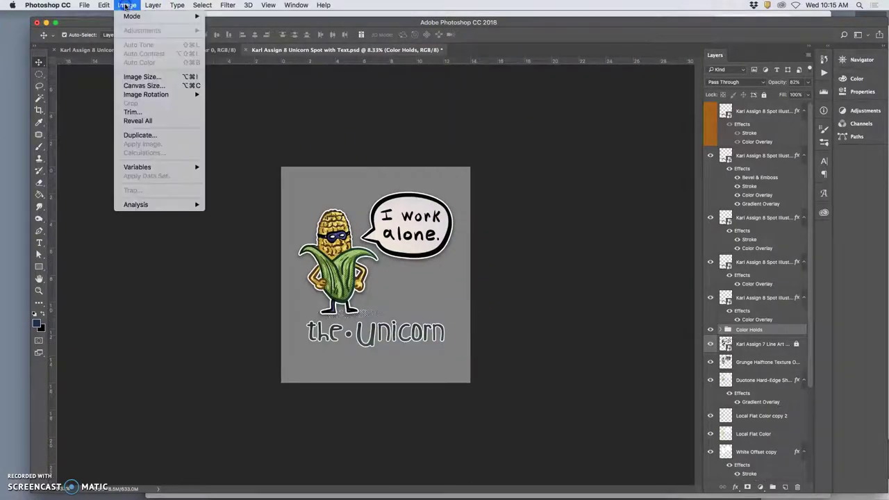
{"action": "left_click", "coordinate": [342, 206]}
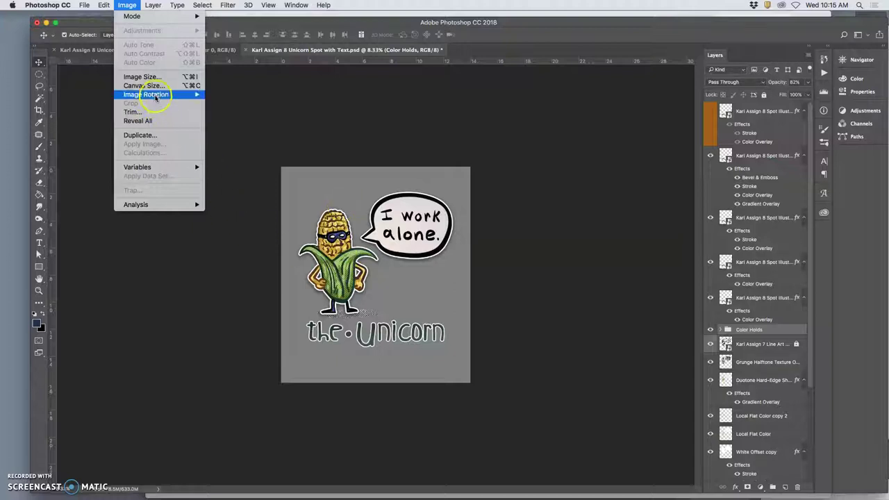
{"action": "left_click", "coordinate": [236, 129]}
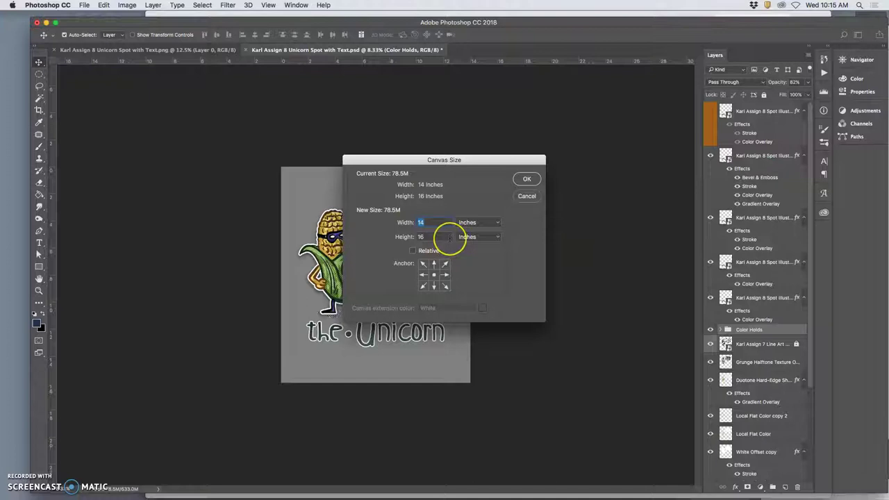
{"action": "type", "text": "1"}
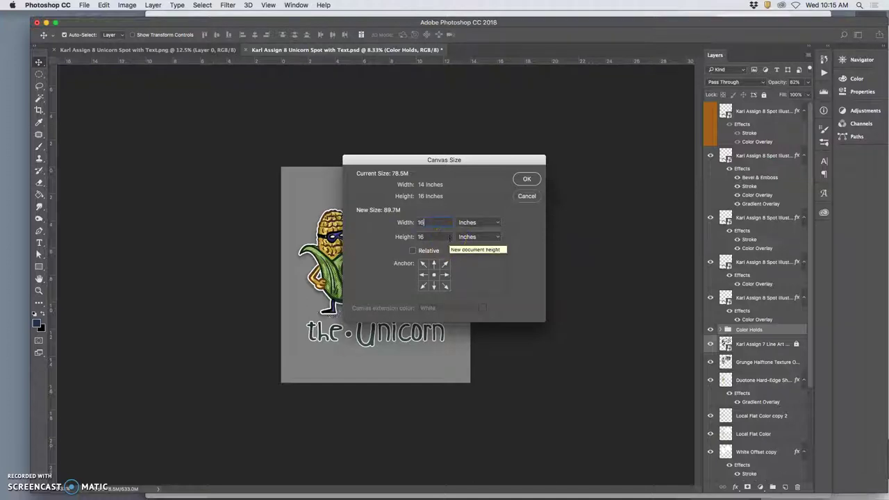
{"action": "left_click", "coordinate": [430, 236]}
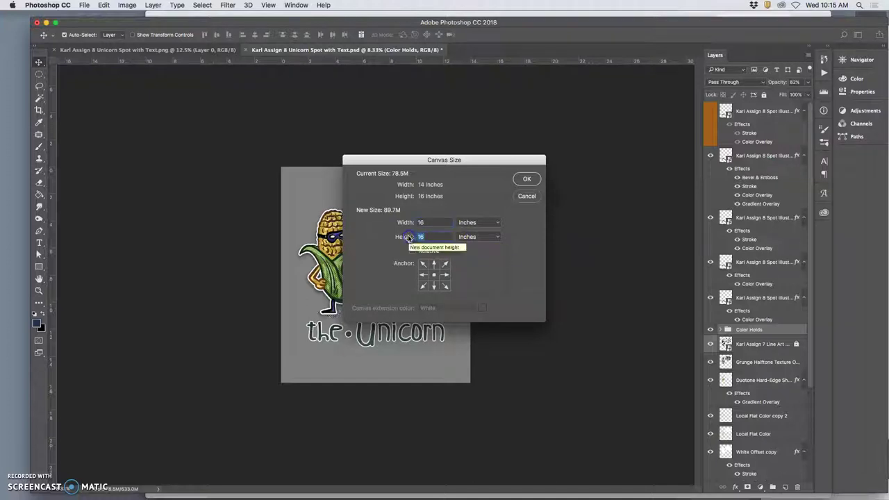
{"action": "left_click", "coordinate": [526, 180]}
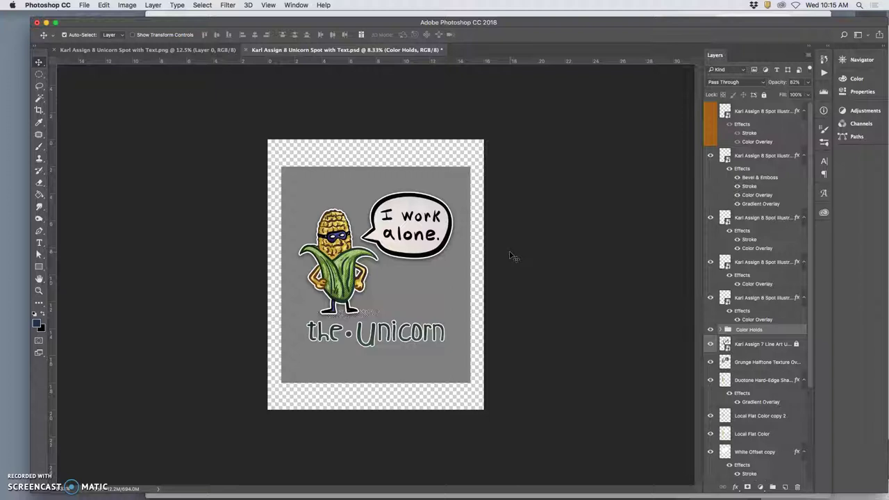
Select the Background copy layer and fill it with 50% Gray
{"action": "left_click", "coordinate": [486, 271]}
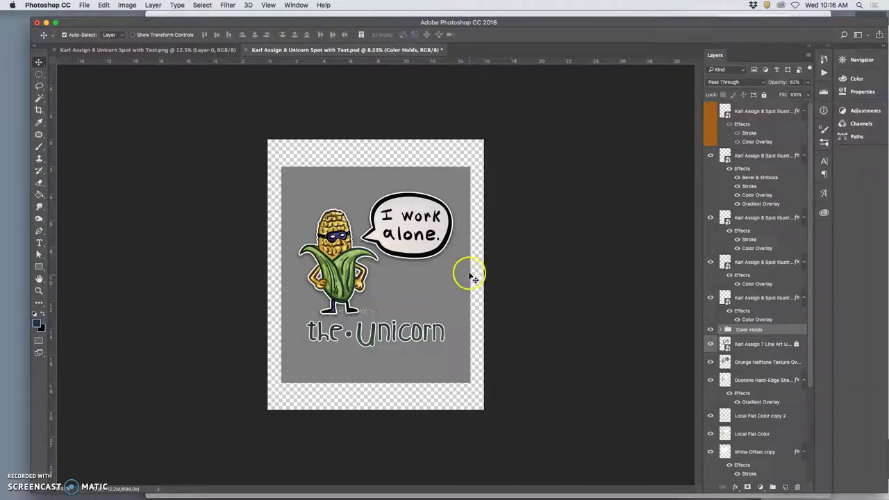
{"action": "scroll", "coordinate": [764, 397], "scroll_direction": "down", "scroll_amount": 5}
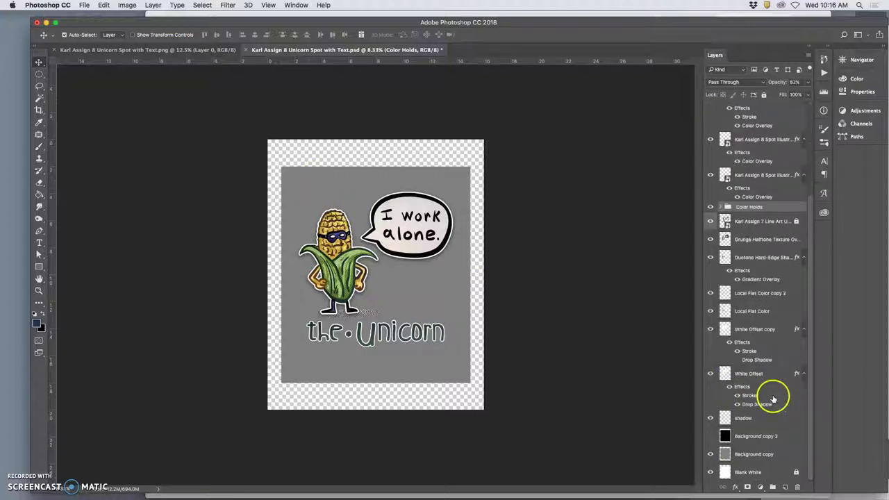
{"action": "left_click", "coordinate": [757, 455]}
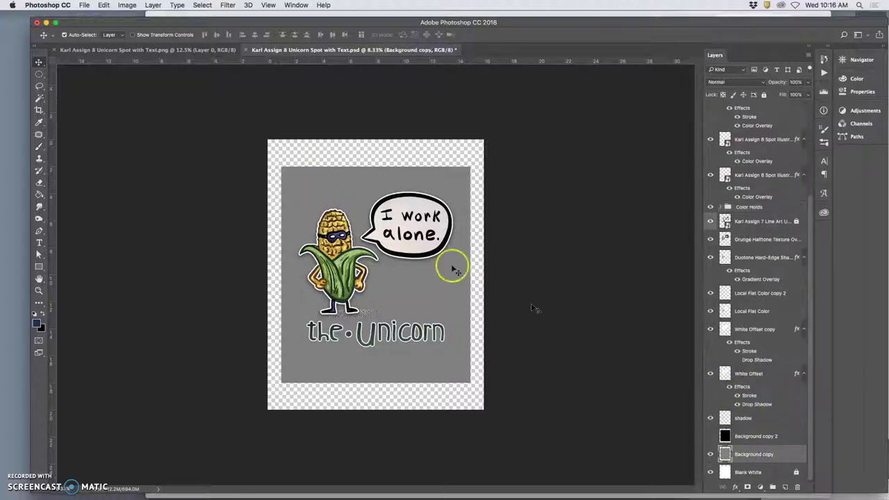
{"action": "left_click", "coordinate": [103, 5]}
{"action": "left_click", "coordinate": [121, 159]}
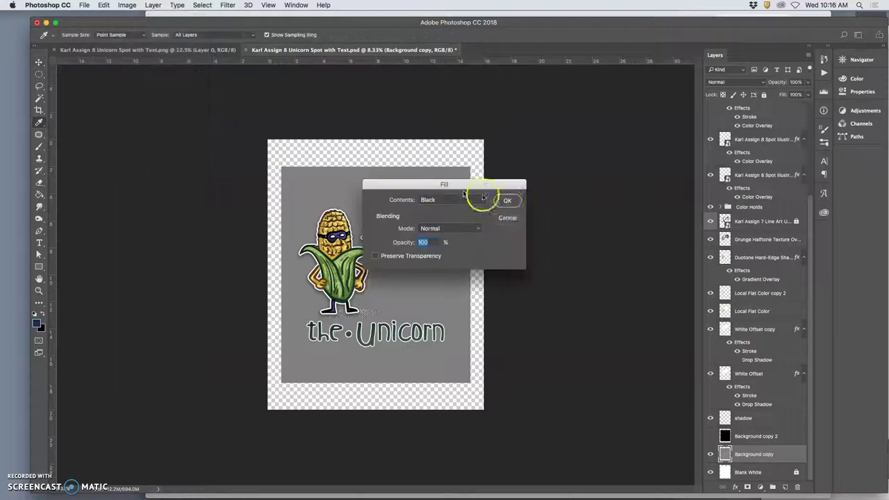
{"action": "left_click", "coordinate": [482, 199]}
{"action": "left_click", "coordinate": [486, 206]}
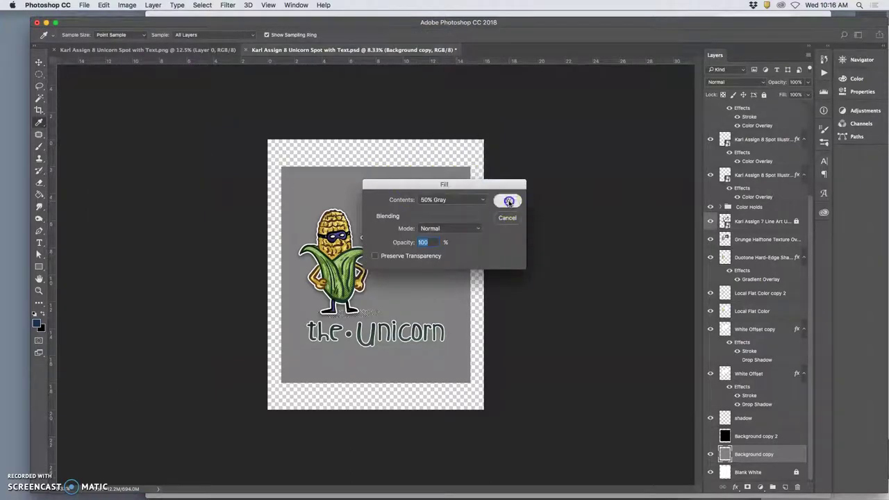
{"action": "left_click", "coordinate": [508, 201]}
{"action": "key", "text": "v"}
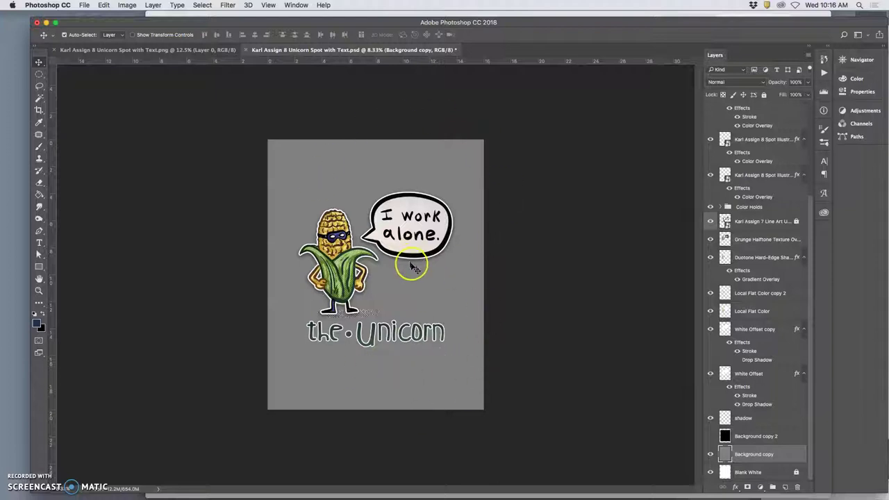
Enlarge the canvas again to 17 × 22 inches via Canvas Size
{"action": "left_click", "coordinate": [130, 7]}
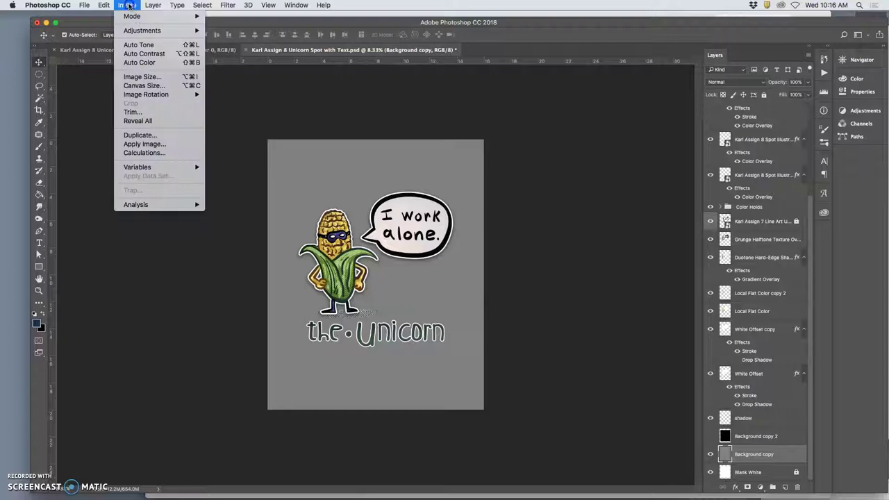
{"action": "left_click", "coordinate": [310, 122]}
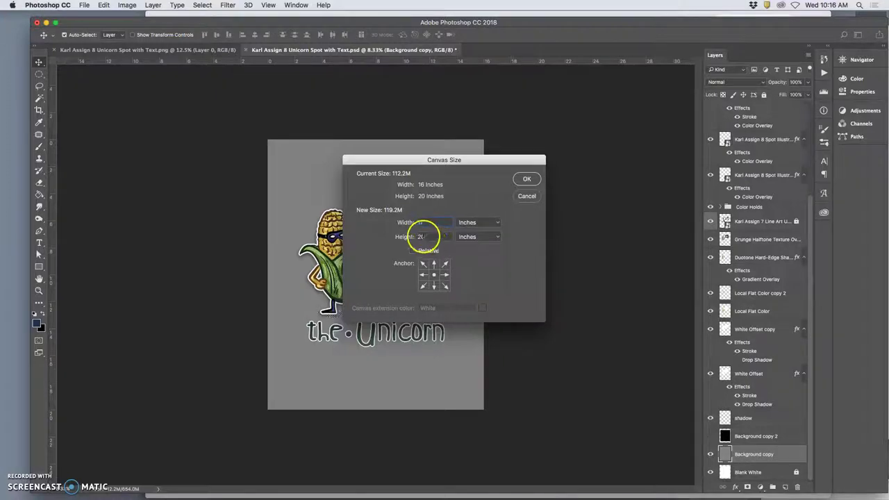
{"action": "left_click", "coordinate": [414, 236]}
{"action": "type", "text": "22"}
{"action": "left_click", "coordinate": [527, 179]}
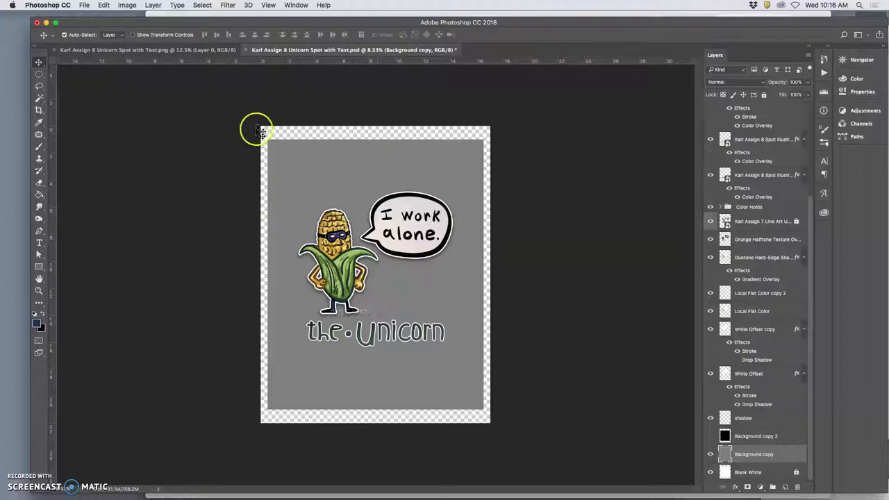
Unlock the Blank White layer and fill it with White
{"action": "left_click", "coordinate": [738, 473]}
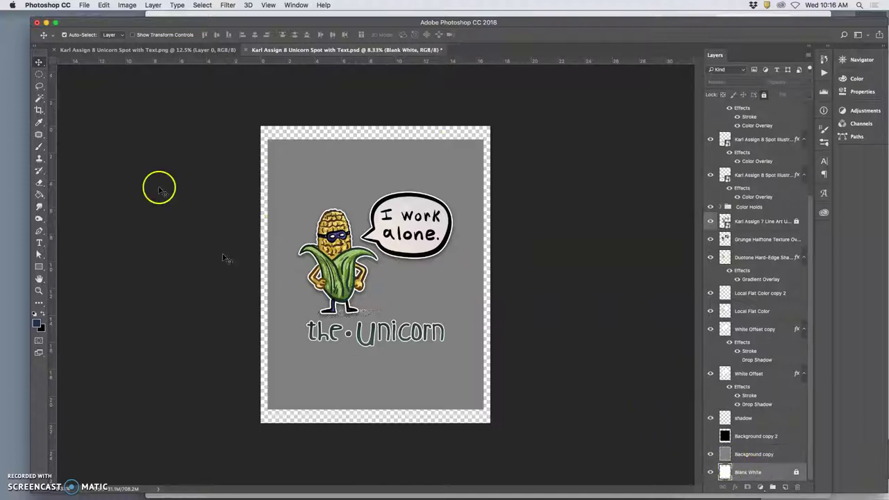
{"action": "left_click", "coordinate": [796, 472]}
{"action": "left_click", "coordinate": [108, 5]}
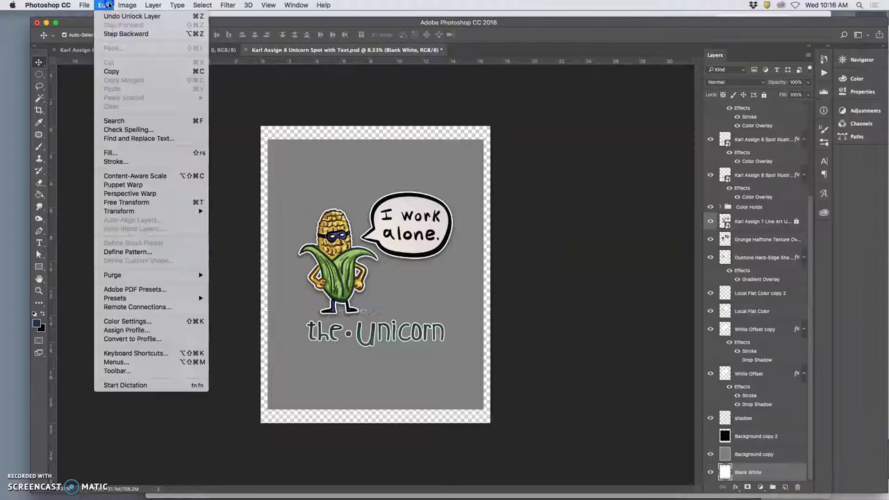
{"action": "left_click", "coordinate": [111, 152]}
{"action": "left_click", "coordinate": [472, 201]}
{"action": "left_click", "coordinate": [466, 207]}
{"action": "left_click", "coordinate": [507, 200]}
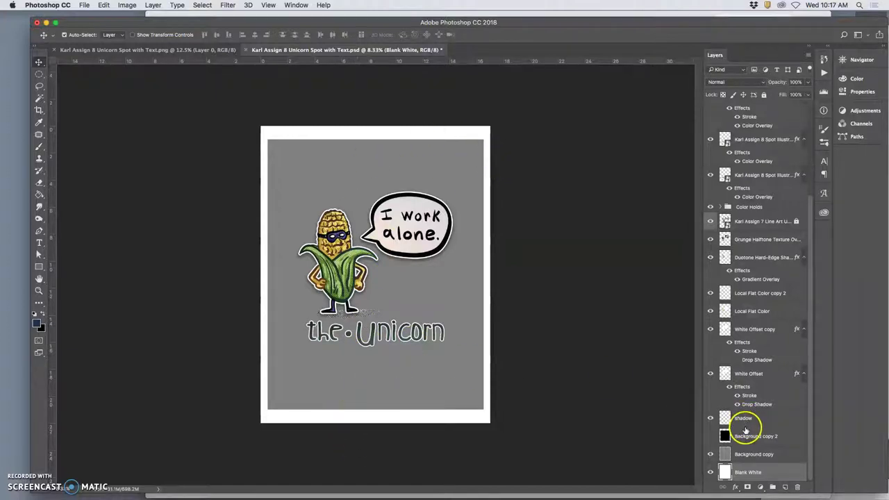
Toggle the gray Background copy and black Background copy 2 layers on and off to compare them
{"action": "left_click", "coordinate": [711, 454]}
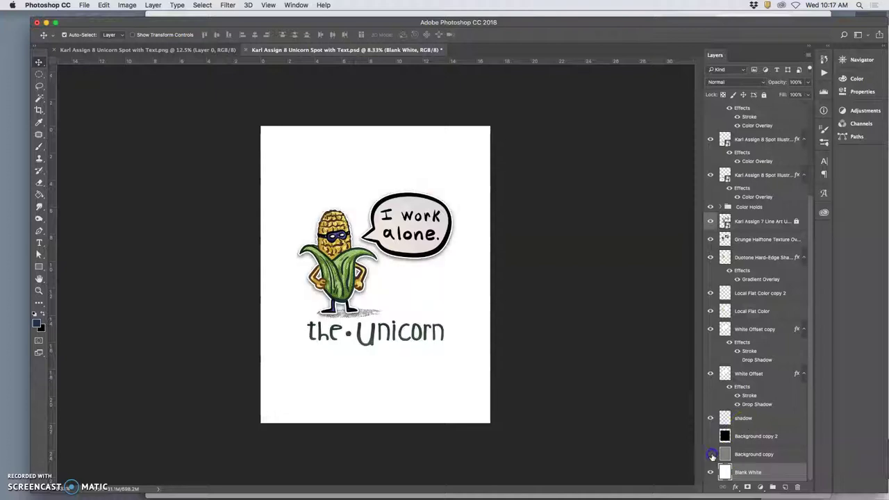
{"action": "left_click", "coordinate": [710, 454]}
{"action": "left_click", "coordinate": [711, 455]}
{"action": "left_click", "coordinate": [710, 455]}
{"action": "left_click", "coordinate": [711, 436]}
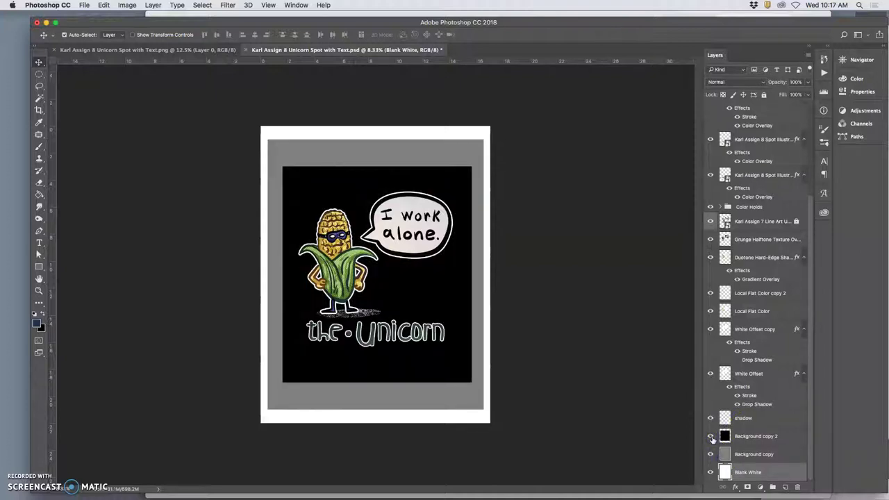
{"action": "left_click", "coordinate": [710, 436]}
Delete the black Background copy 2 layer and duplicate the gray Background copy with Cmd+J
{"action": "left_click", "coordinate": [748, 436]}
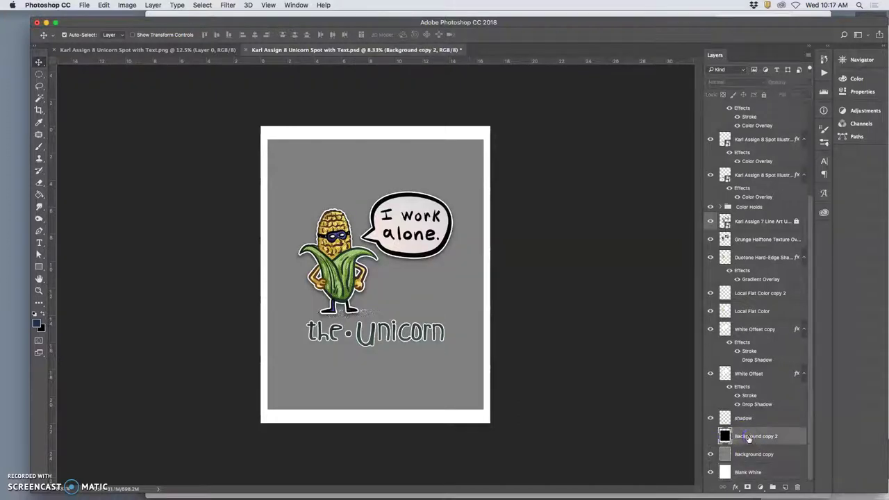
{"action": "key", "text": "Delete"}
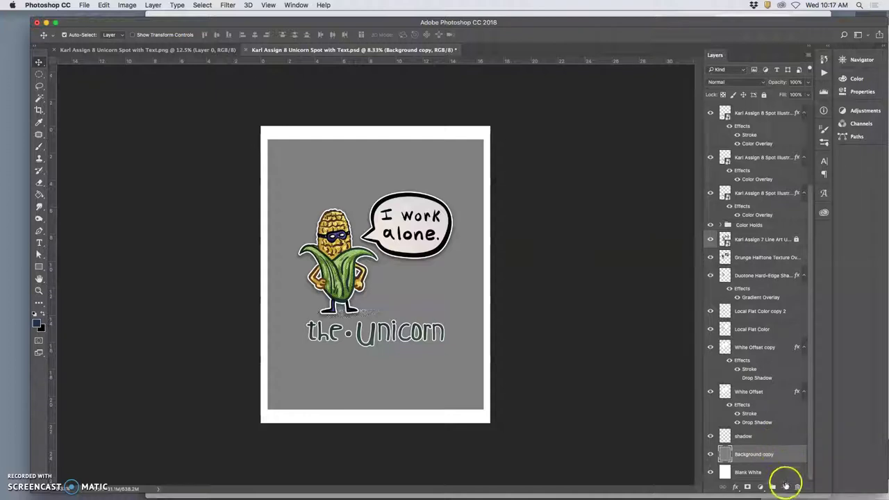
{"action": "key", "text": "super+j"}
{"action": "left_click", "coordinate": [64, 35]}
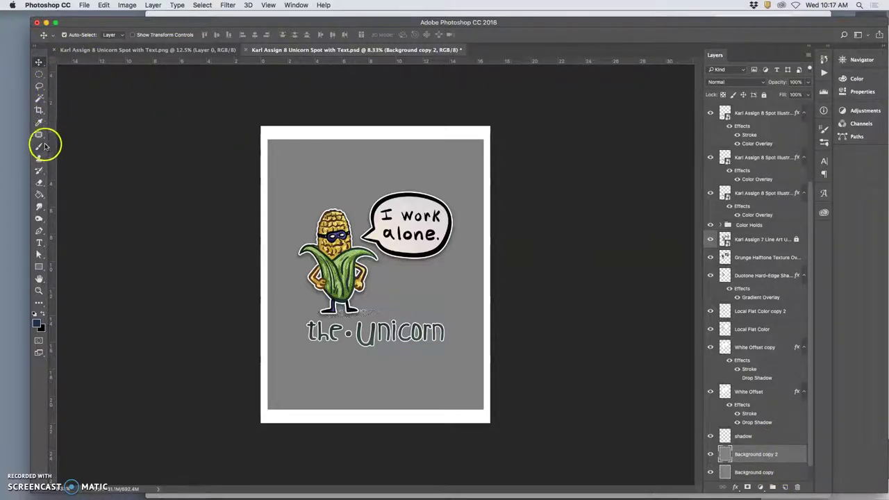
{"action": "left_click_drag", "start_coordinate": [40, 97], "coordinate": [58, 104]}
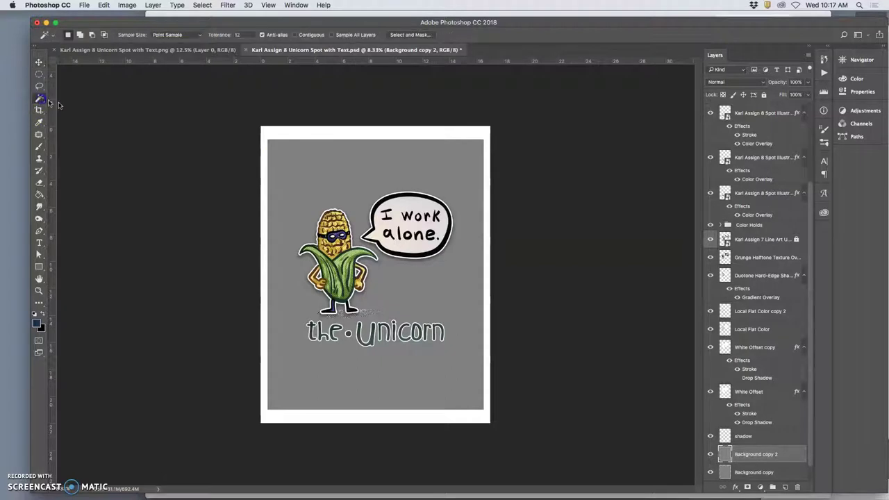
Select the gray inner background with the Magic Wand and choose the Gradient tool
{"action": "left_click", "coordinate": [306, 166]}
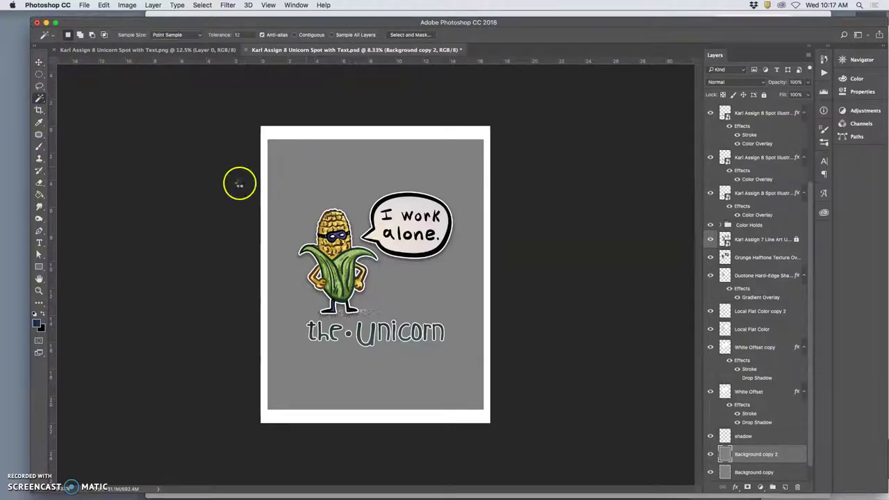
{"action": "left_click", "coordinate": [40, 196]}
{"action": "left_click", "coordinate": [68, 201]}
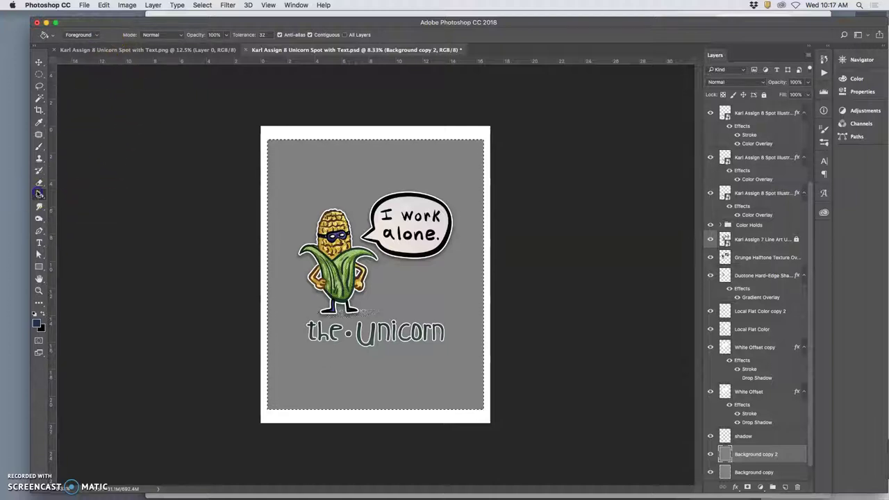
{"action": "left_click", "coordinate": [40, 194]}
{"action": "left_click", "coordinate": [80, 193]}
{"action": "left_click", "coordinate": [99, 36]}
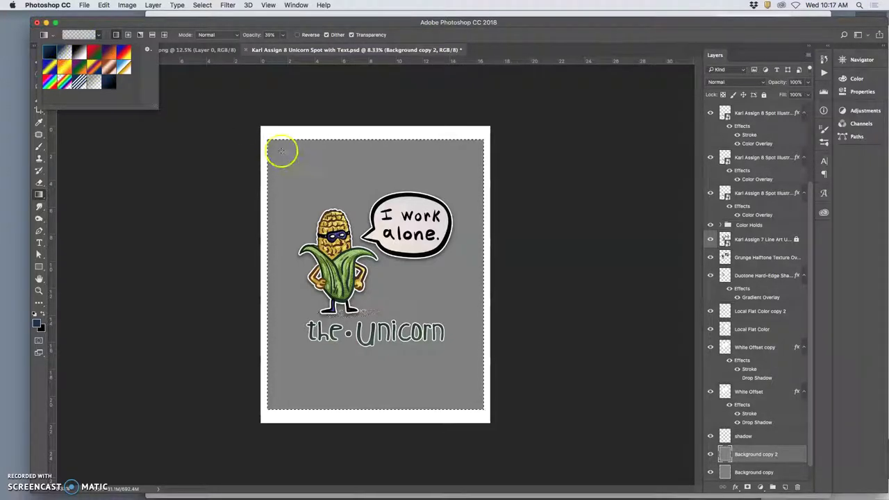
Fill the selection with a dark navy gradient, top to bottom, at 76% opacity
{"action": "left_click_drag", "start_coordinate": [268, 134], "coordinate": [390, 345]}
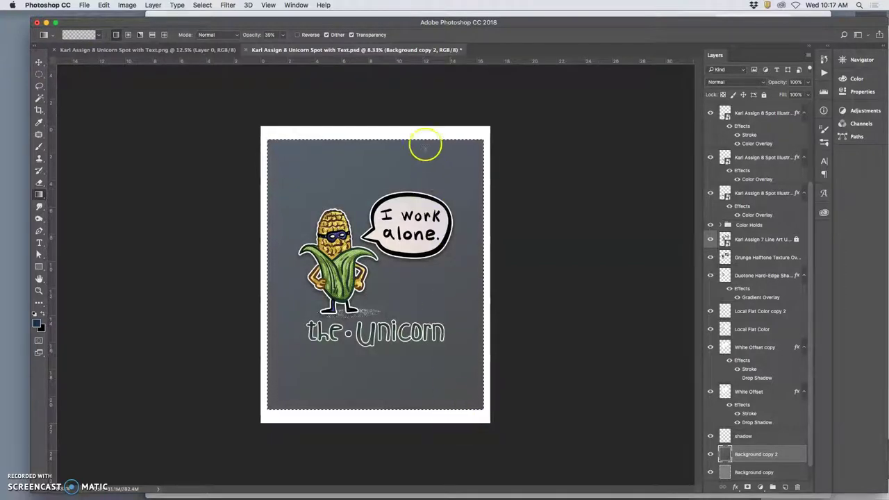
{"action": "left_click", "coordinate": [282, 34]}
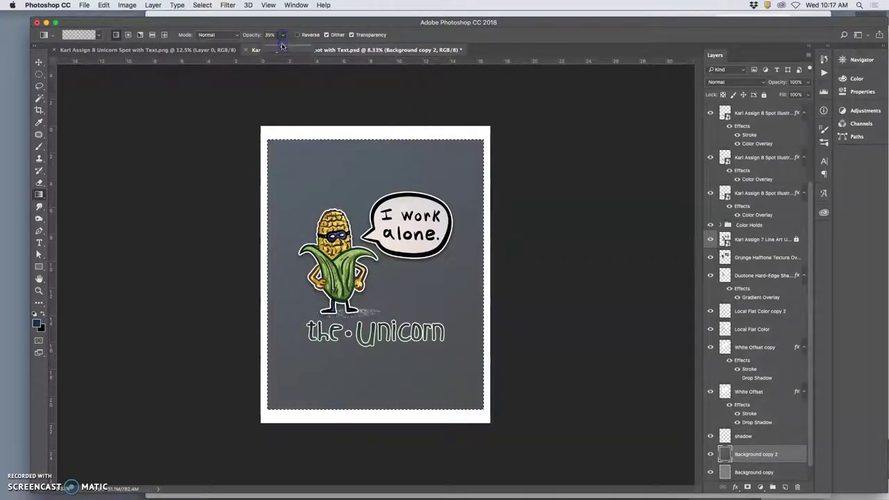
{"action": "mouse_move", "coordinate": [290, 46]}
{"action": "left_mouse_down"}
{"action": "mouse_move", "coordinate": [393, 124]}
{"action": "mouse_move", "coordinate": [252, 35]}
{"action": "mouse_move", "coordinate": [298, 34]}
{"action": "mouse_move", "coordinate": [300, 46]}
{"action": "left_mouse_up"}
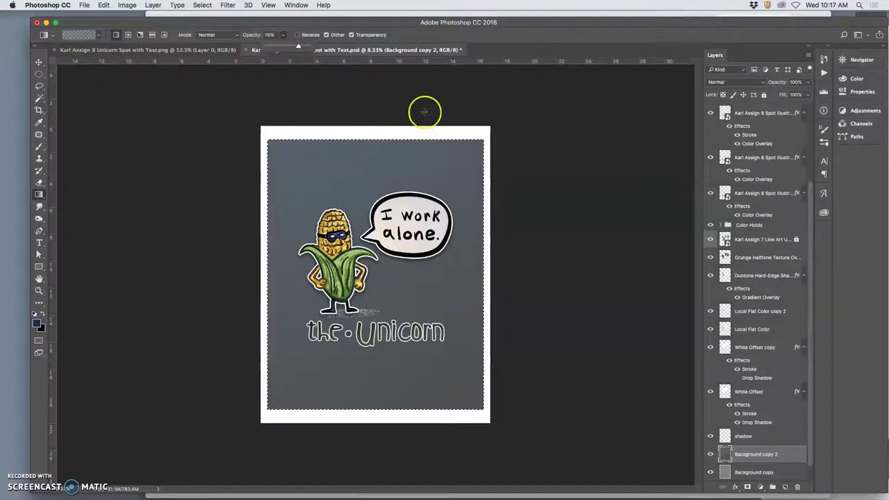
{"action": "left_click_drag", "start_coordinate": [462, 121], "coordinate": [379, 312]}
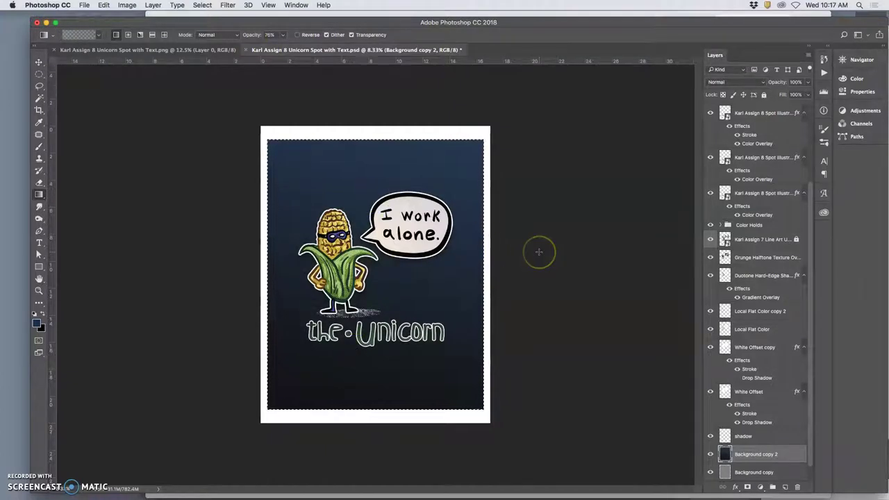
{"action": "left_click", "coordinate": [39, 86]}
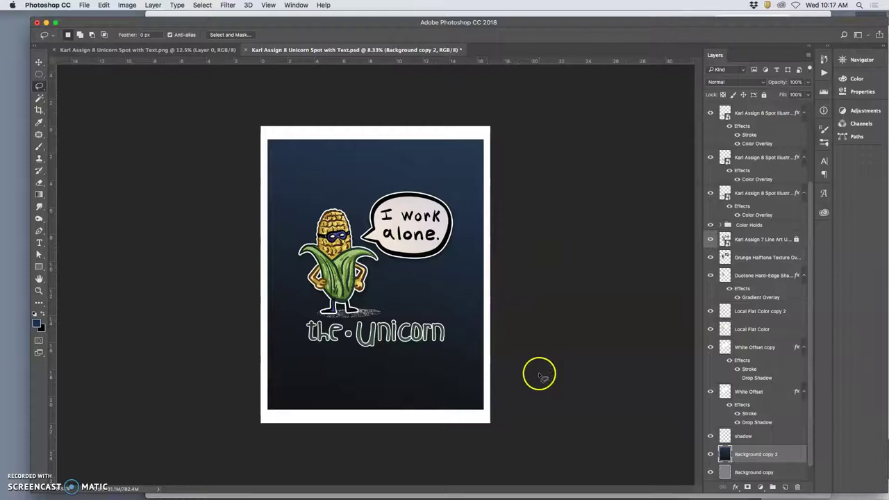
Zoom around the poster, then add an empty Layer 7 above Background copy 2
{"action": "key", "text": "super+plus"}
{"action": "key", "text": "super+plus"}
{"action": "key", "text": "super+plus"}
{"action": "key", "text": "super+plus"}
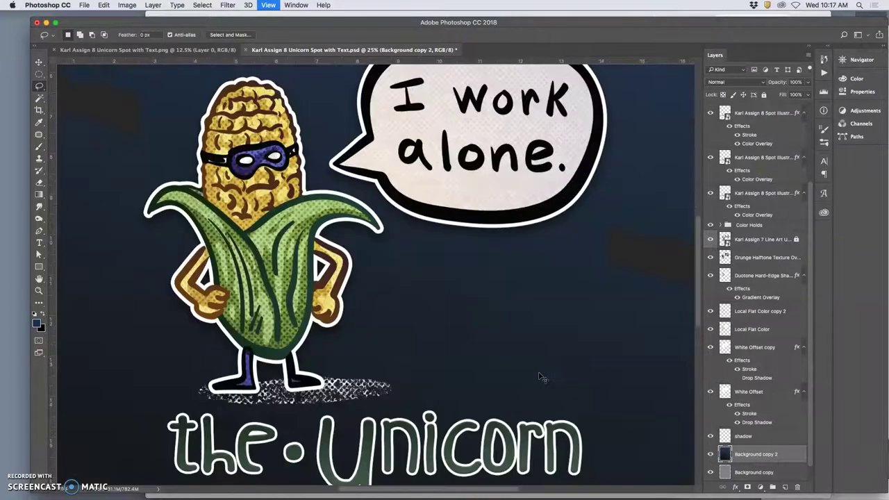
{"action": "key", "text": "super+plus"}
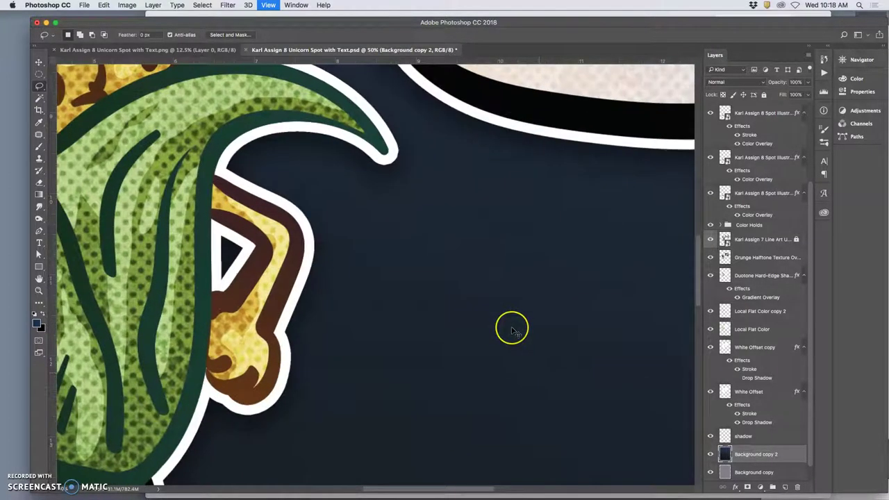
{"action": "key", "text": "super+plus"}
{"action": "scroll", "coordinate": [512, 331], "scroll_direction": "up", "scroll_amount": 10}
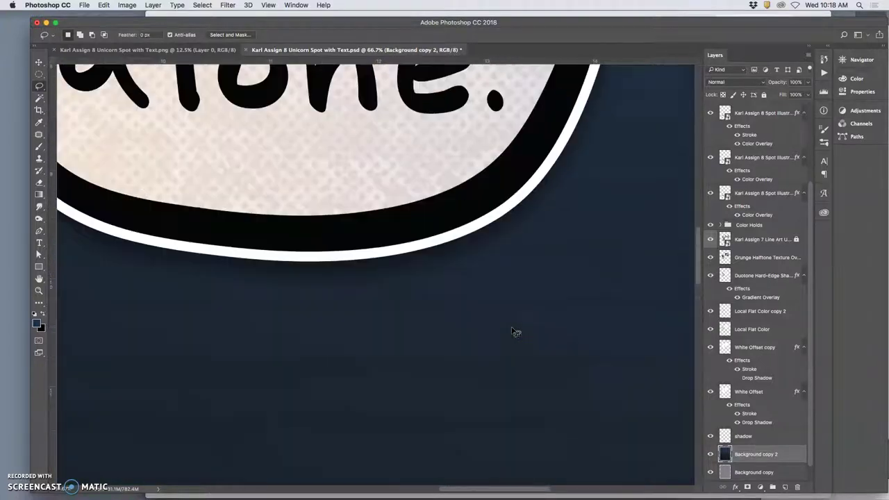
{"action": "key", "text": "super+minus"}
{"action": "key", "text": "super+minus"}
{"action": "key", "text": "super+minus"}
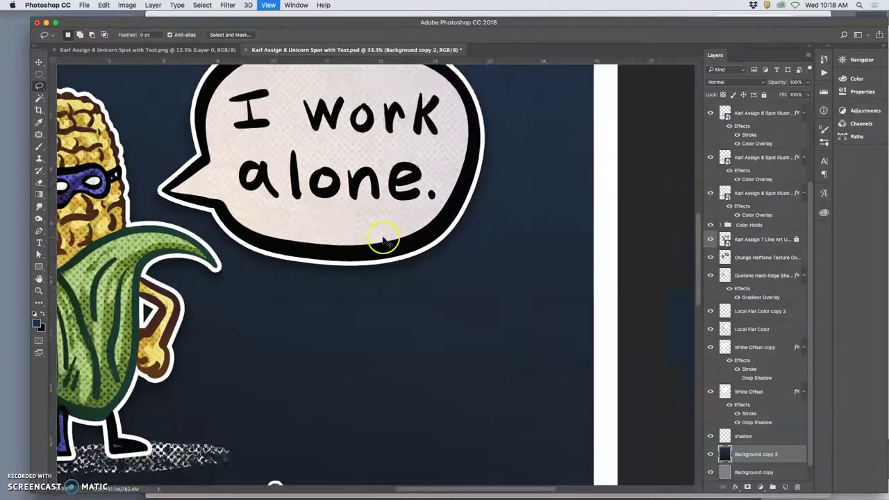
{"action": "scroll", "coordinate": [384, 240], "scroll_direction": "down", "scroll_amount": 5}
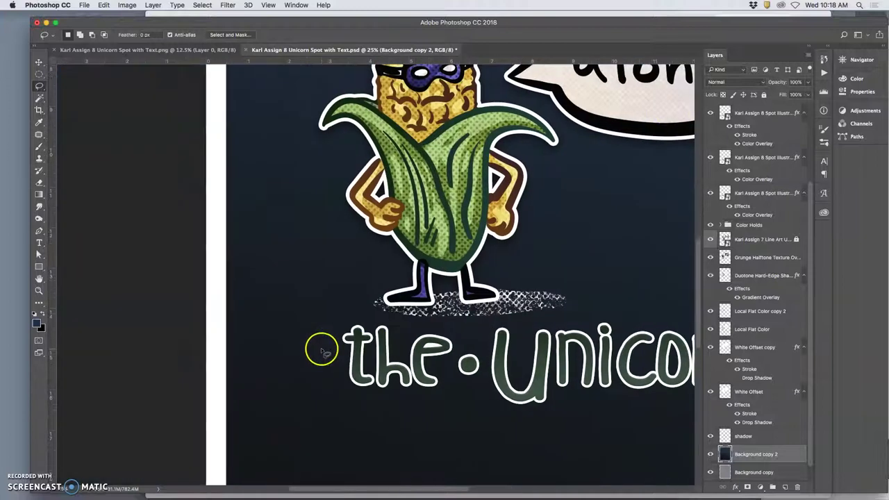
{"action": "scroll", "coordinate": [322, 351], "scroll_direction": "right", "scroll_amount": 5}
{"action": "scroll", "coordinate": [341, 350], "scroll_direction": "down", "scroll_amount": 3}
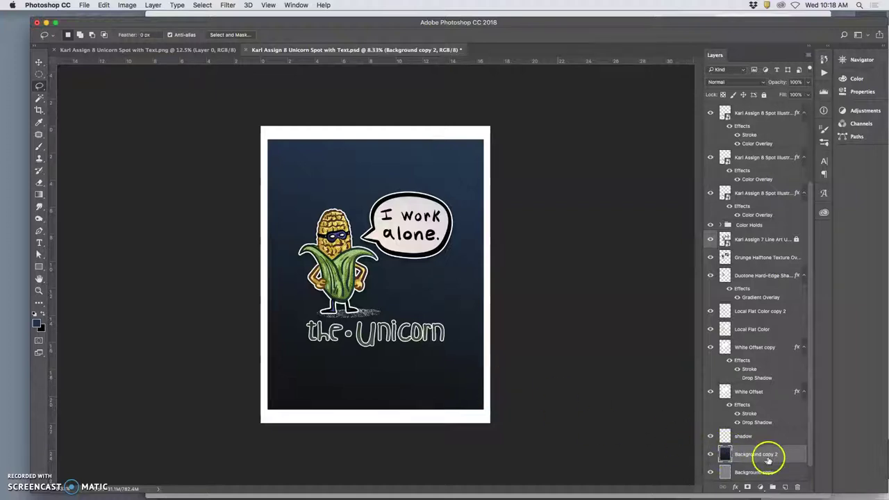
{"action": "left_click", "coordinate": [785, 487]}
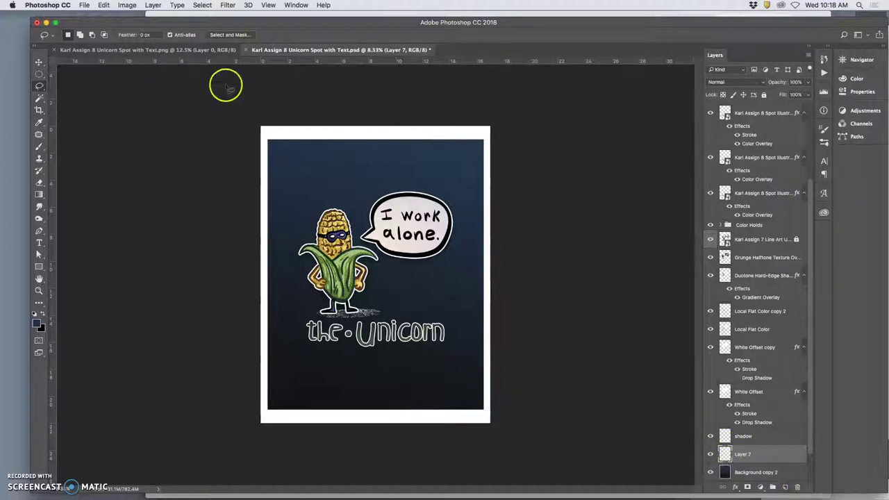
Switch to Chrome and search Google for 'canvas bag' in a new tab
{"action": "key", "text": "super+Tab"}
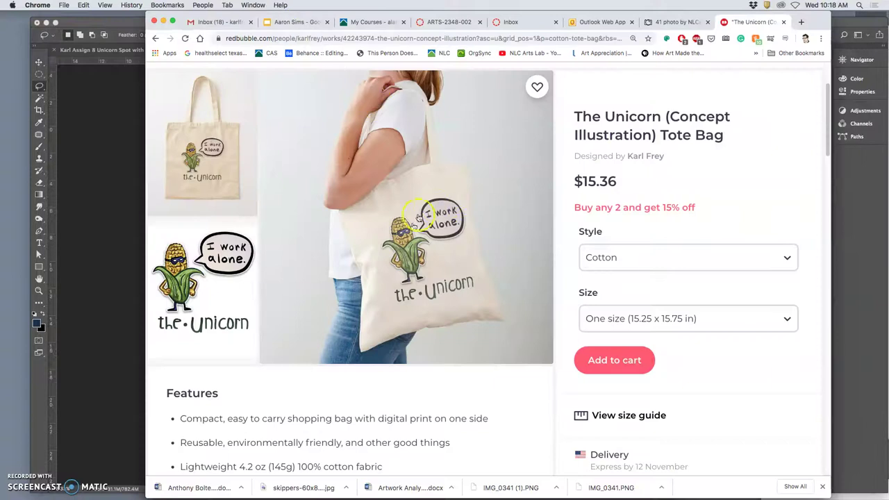
{"action": "left_click", "coordinate": [802, 22]}
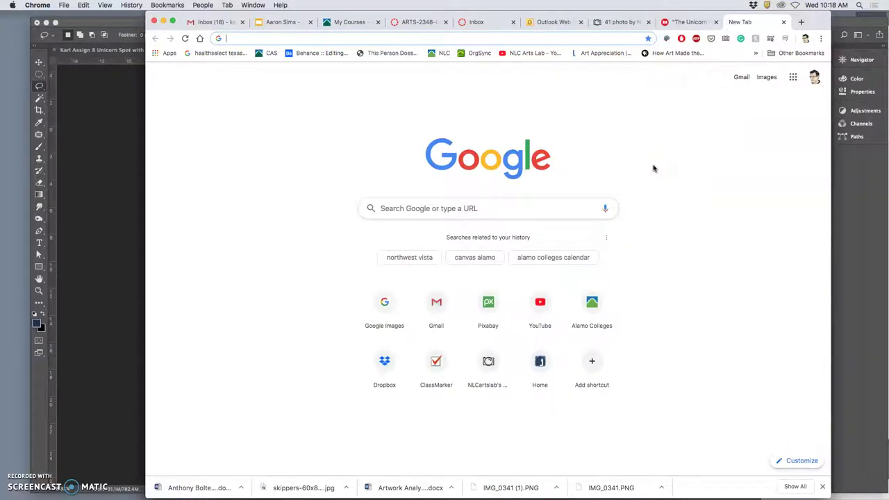
{"action": "type", "text": "canvas"}
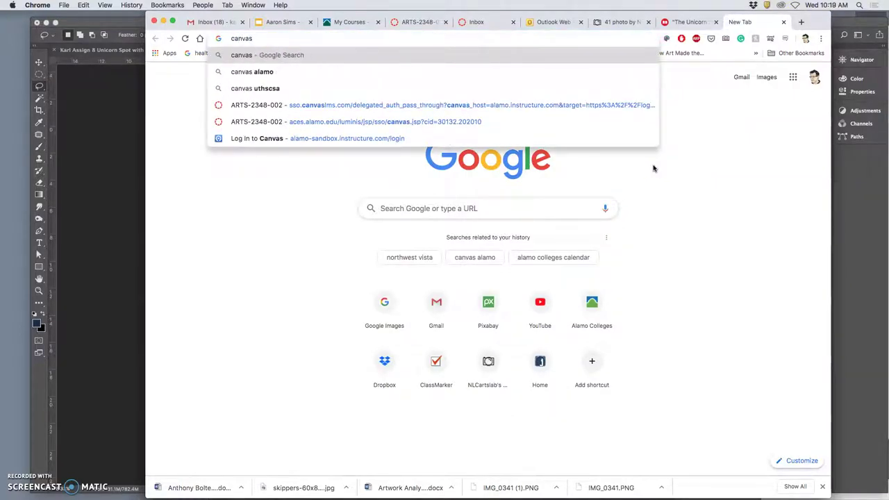
{"action": "type", "text": " bag"}
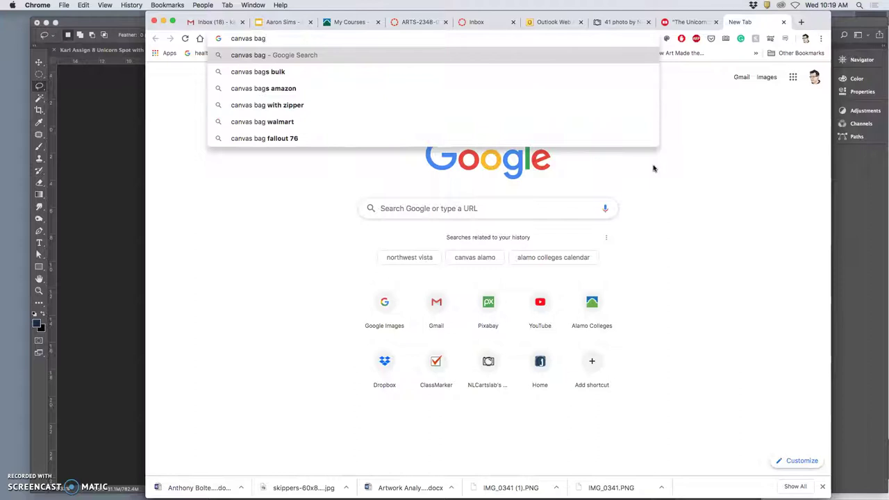
{"action": "key", "text": "Return"}
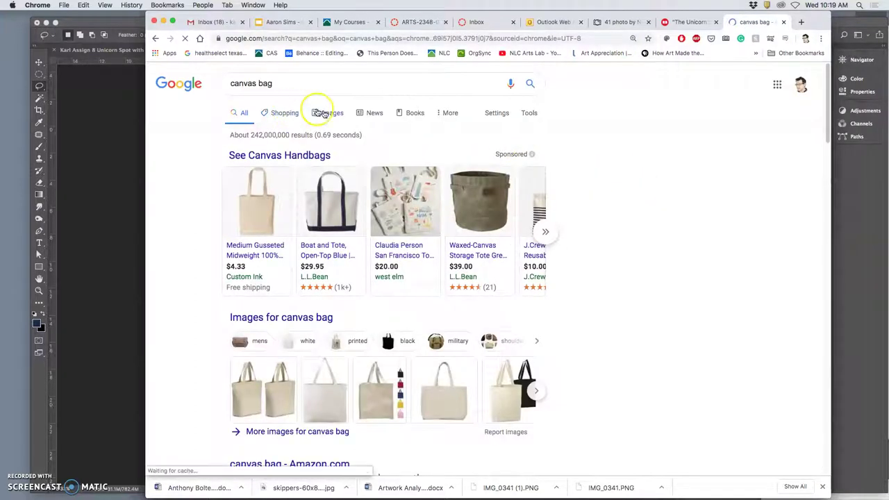
Show image results filtered to Large size and browse them
{"action": "left_click", "coordinate": [324, 114]}
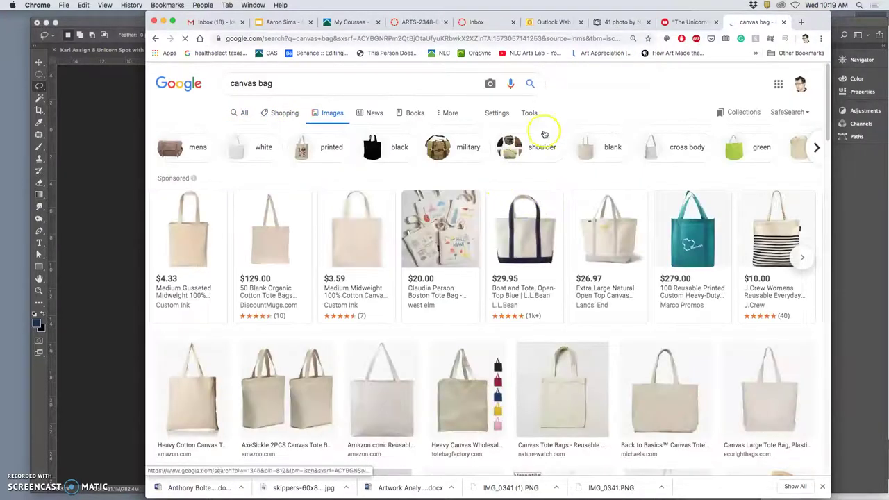
{"action": "left_click", "coordinate": [530, 114]}
{"action": "left_click", "coordinate": [239, 131]}
{"action": "left_click", "coordinate": [242, 160]}
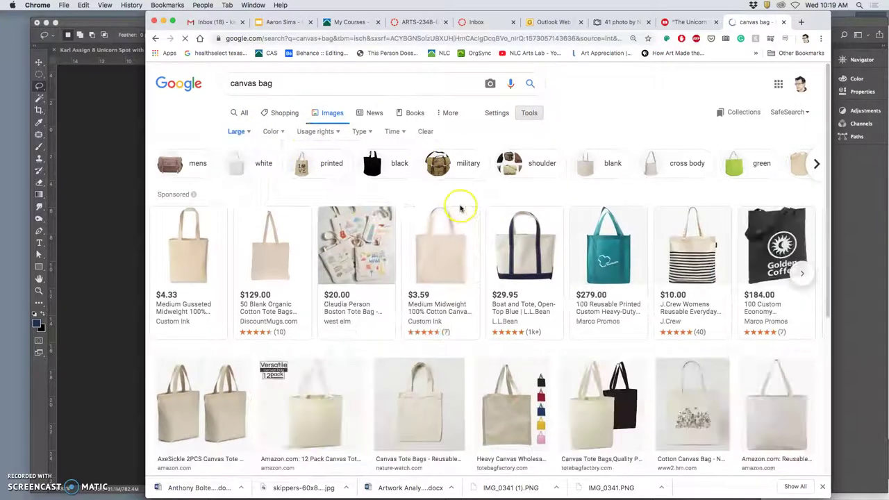
{"action": "scroll", "coordinate": [455, 250], "scroll_direction": "down", "scroll_amount": 2}
{"action": "scroll", "coordinate": [452, 257], "scroll_direction": "down", "scroll_amount": 3}
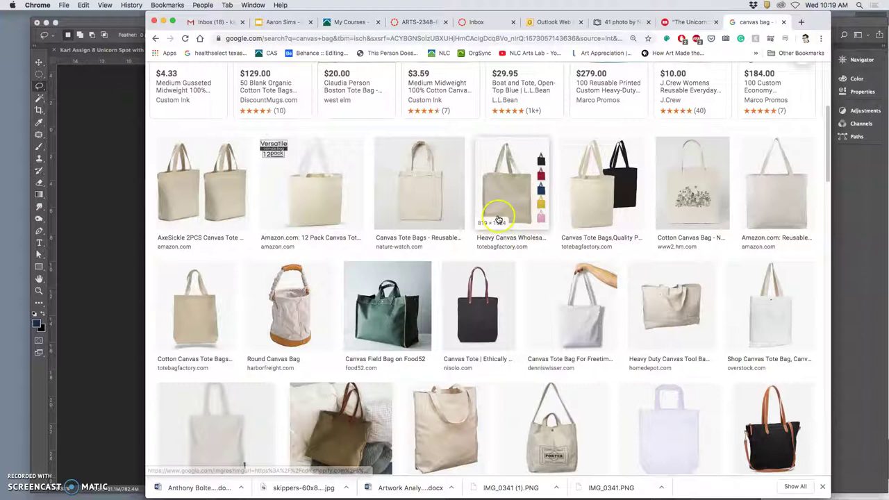
{"action": "scroll", "coordinate": [533, 244], "scroll_direction": "down", "scroll_amount": 1}
{"action": "scroll", "coordinate": [533, 247], "scroll_direction": "down", "scroll_amount": 3}
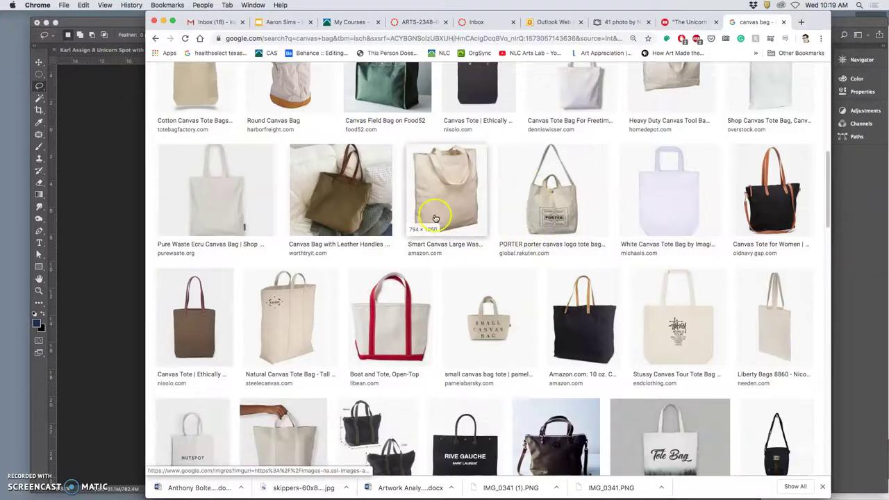
{"action": "scroll", "coordinate": [432, 257], "scroll_direction": "down", "scroll_amount": 3}
{"action": "scroll", "coordinate": [427, 208], "scroll_direction": "up", "scroll_amount": 15}
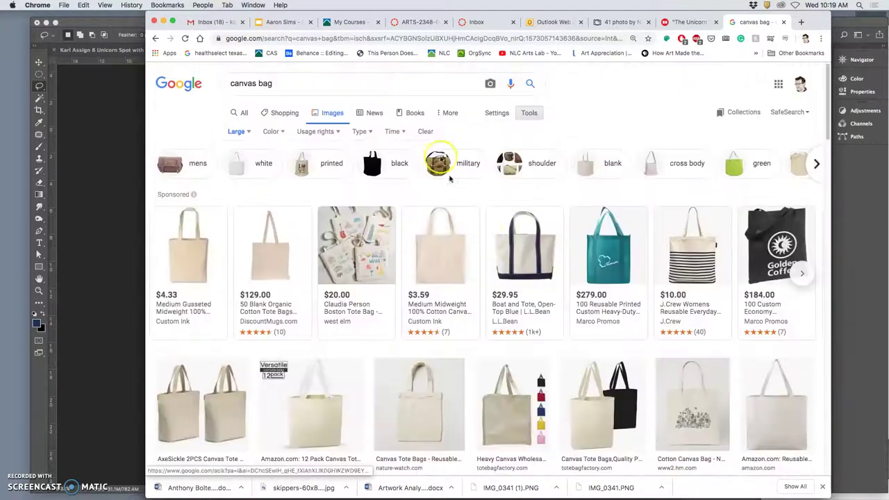
Search for 'canvas bag texture' and open the tan canvas texture in a new tab
{"action": "type", "text": "text"}
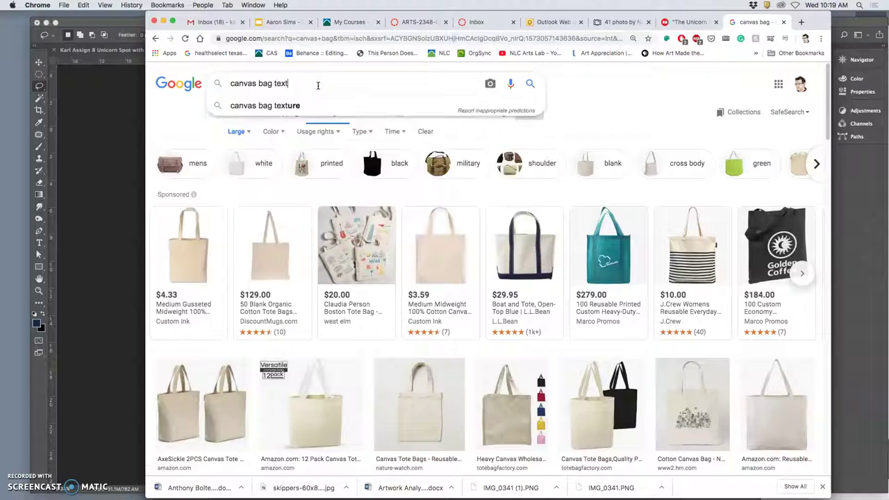
{"action": "type", "text": "ure"}
{"action": "key", "text": "Return"}
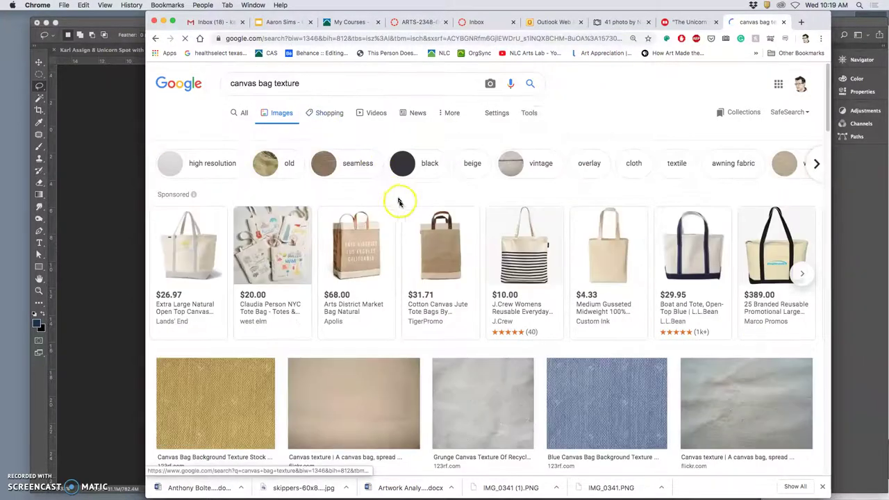
{"action": "scroll", "coordinate": [412, 287], "scroll_direction": "down", "scroll_amount": 3}
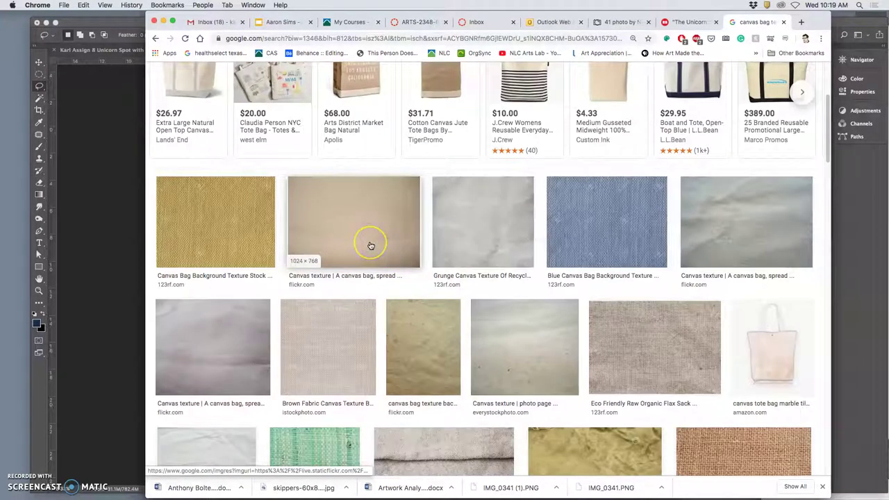
{"action": "scroll", "coordinate": [463, 300], "scroll_direction": "down", "scroll_amount": 1}
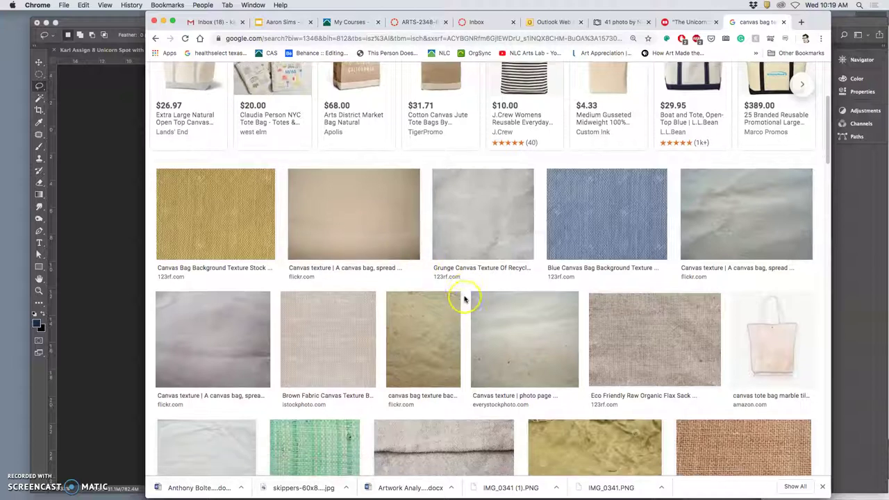
{"action": "right_click", "coordinate": [429, 332]}
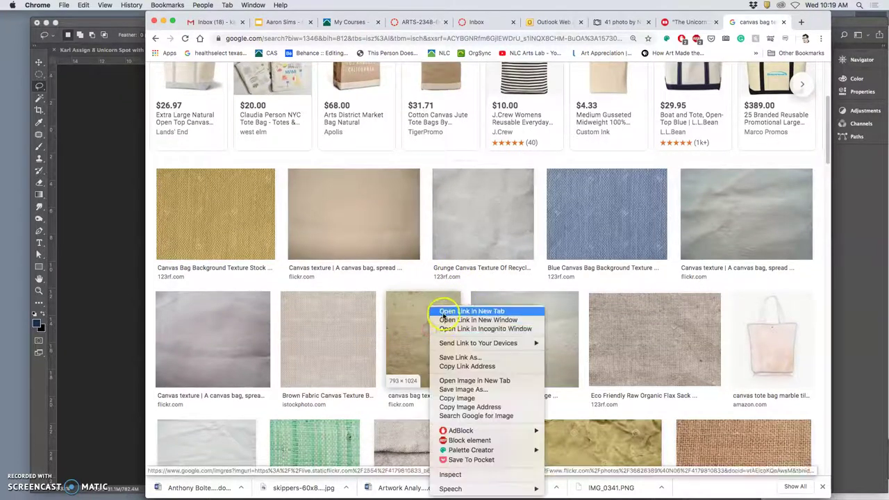
{"action": "left_click", "coordinate": [444, 311]}
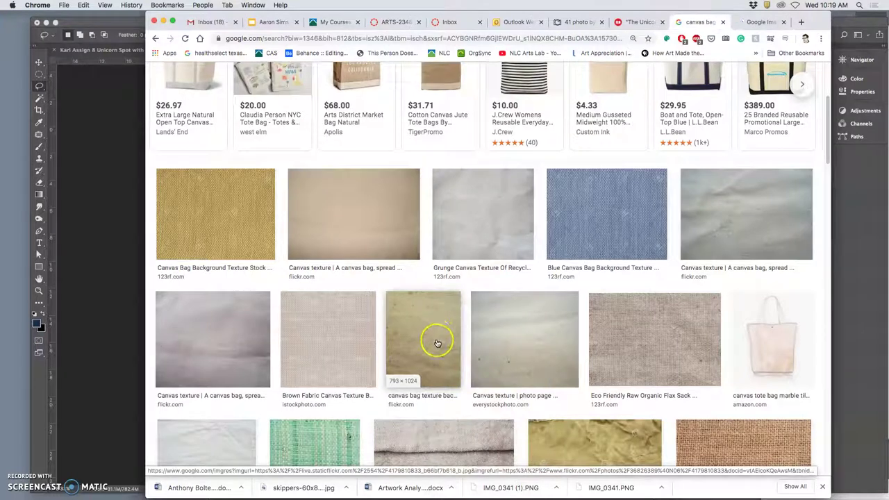
Browse further results and open the burlap texture in a new tab
{"action": "scroll", "coordinate": [421, 348], "scroll_direction": "down", "scroll_amount": 4}
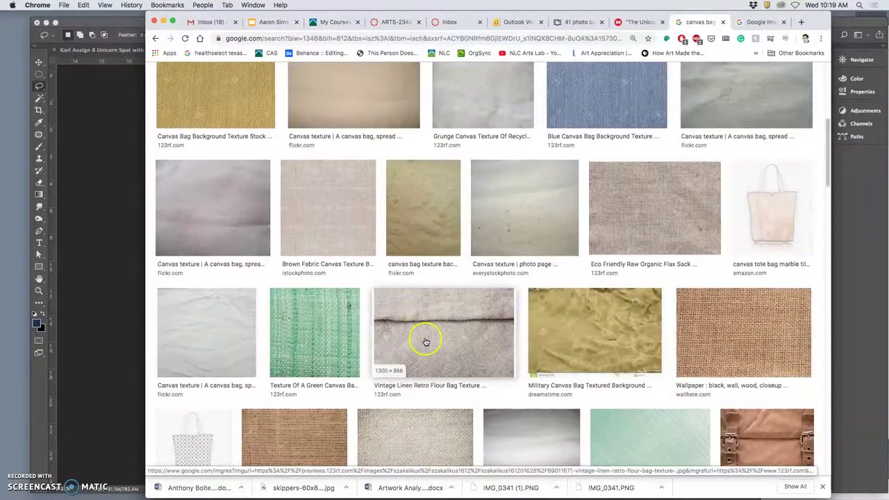
{"action": "scroll", "coordinate": [426, 341], "scroll_direction": "down", "scroll_amount": 1}
{"action": "scroll", "coordinate": [425, 341], "scroll_direction": "down", "scroll_amount": 10}
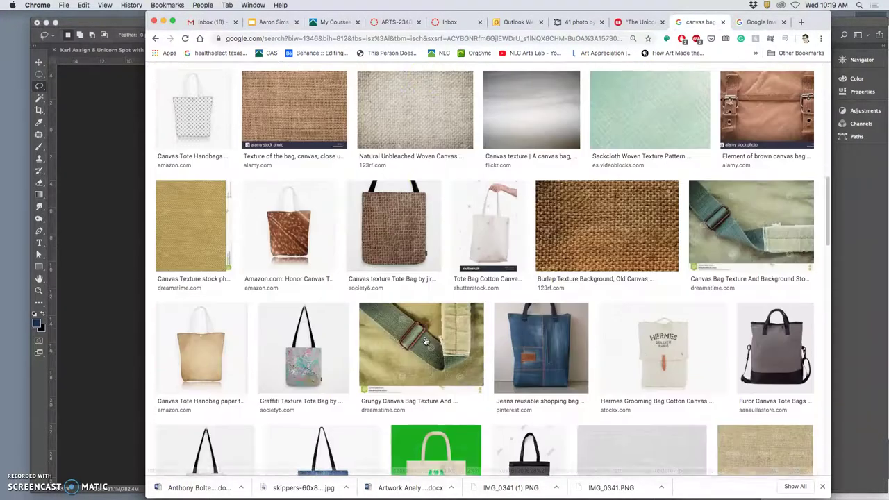
{"action": "scroll", "coordinate": [426, 342], "scroll_direction": "down", "scroll_amount": 4}
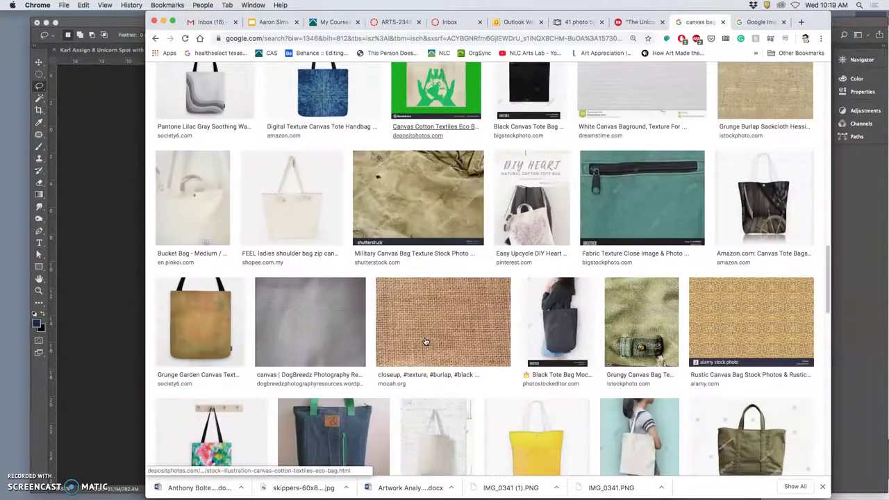
{"action": "scroll", "coordinate": [426, 341], "scroll_direction": "up", "scroll_amount": 12}
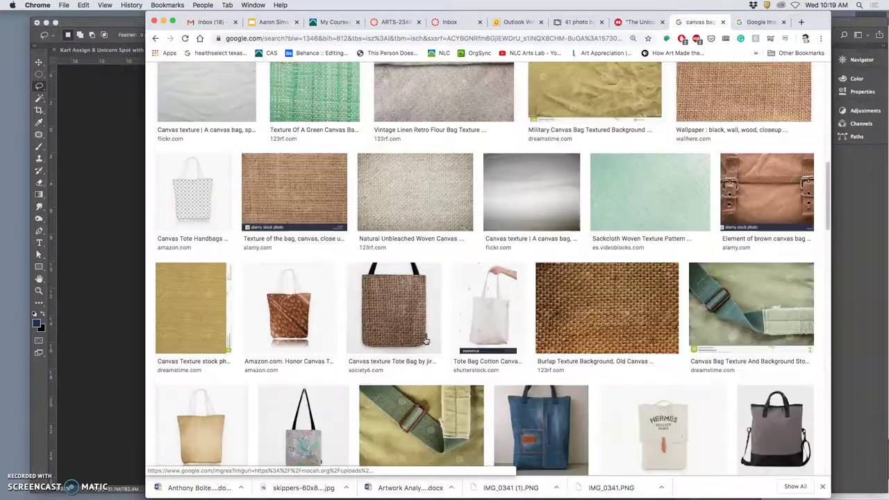
{"action": "scroll", "coordinate": [426, 341], "scroll_direction": "up", "scroll_amount": 1}
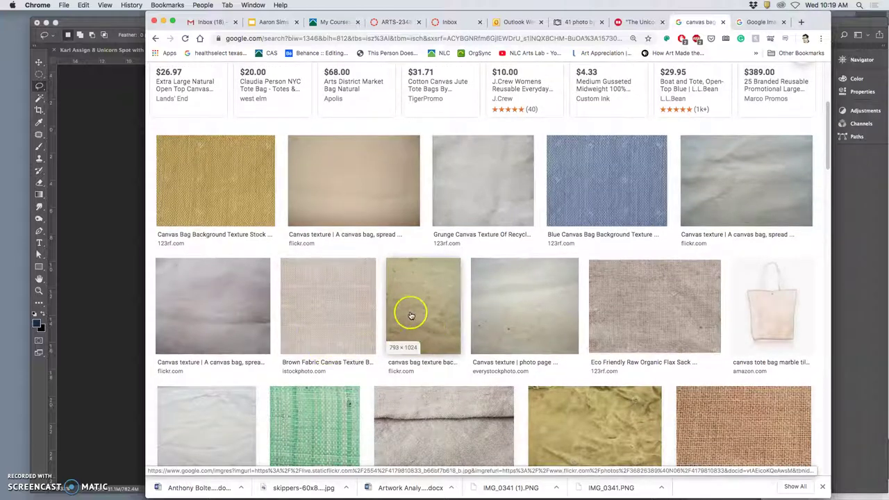
{"action": "scroll", "coordinate": [351, 321], "scroll_direction": "down", "scroll_amount": 3}
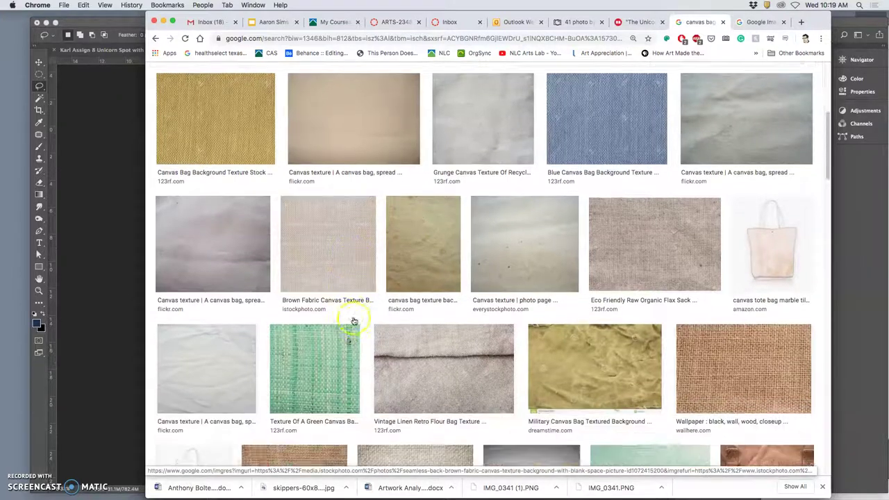
{"action": "scroll", "coordinate": [580, 352], "scroll_direction": "down", "scroll_amount": 5}
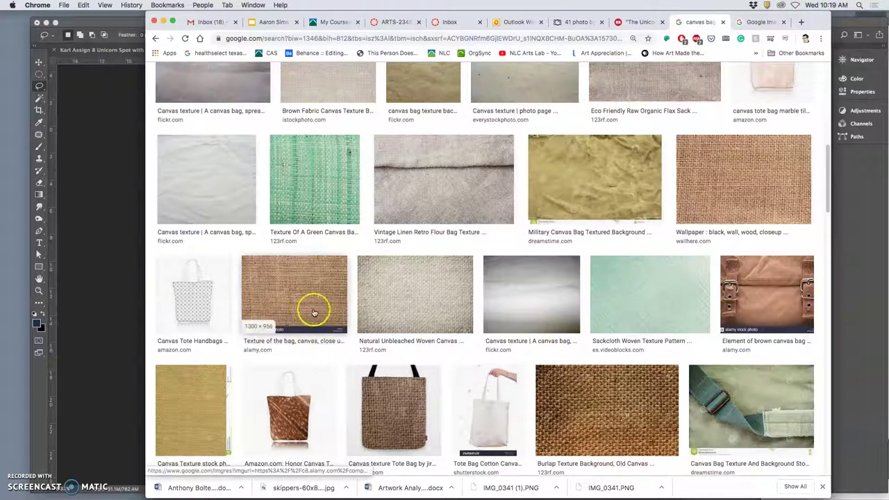
{"action": "scroll", "coordinate": [458, 354], "scroll_direction": "down", "scroll_amount": 3}
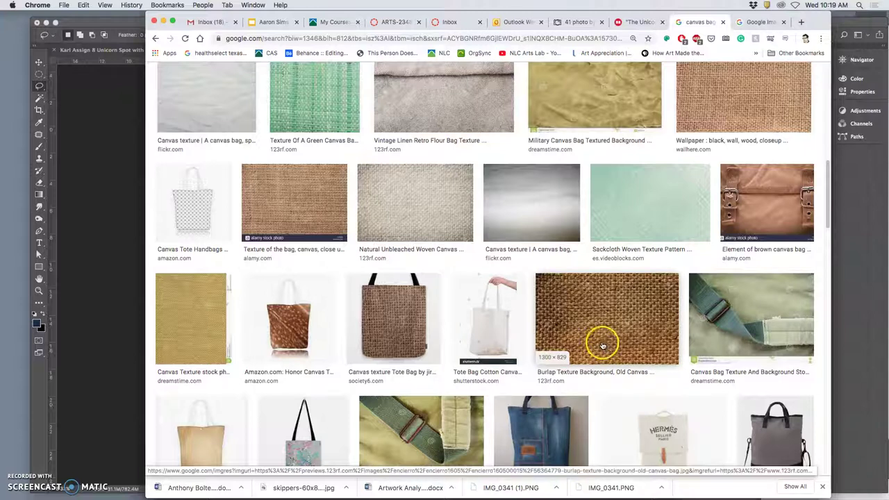
{"action": "right_click", "coordinate": [602, 345]}
{"action": "left_click", "coordinate": [622, 309]}
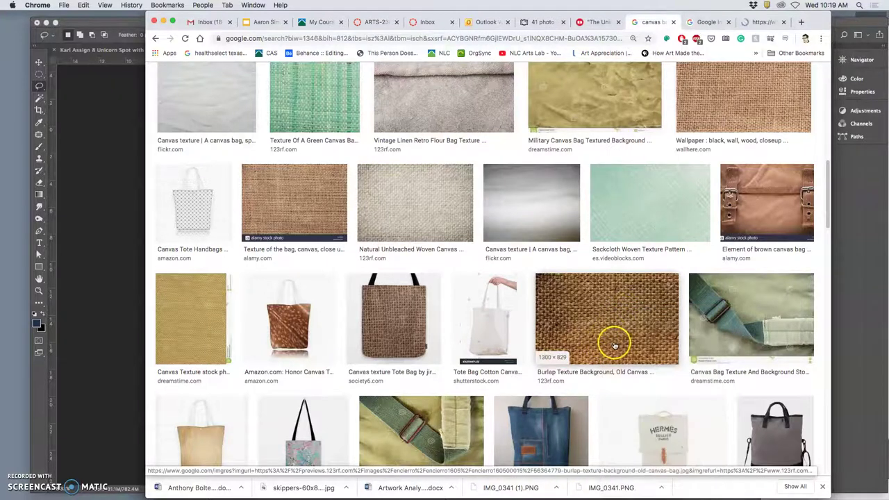
{"action": "scroll", "coordinate": [615, 325], "scroll_direction": "down", "scroll_amount": 10}
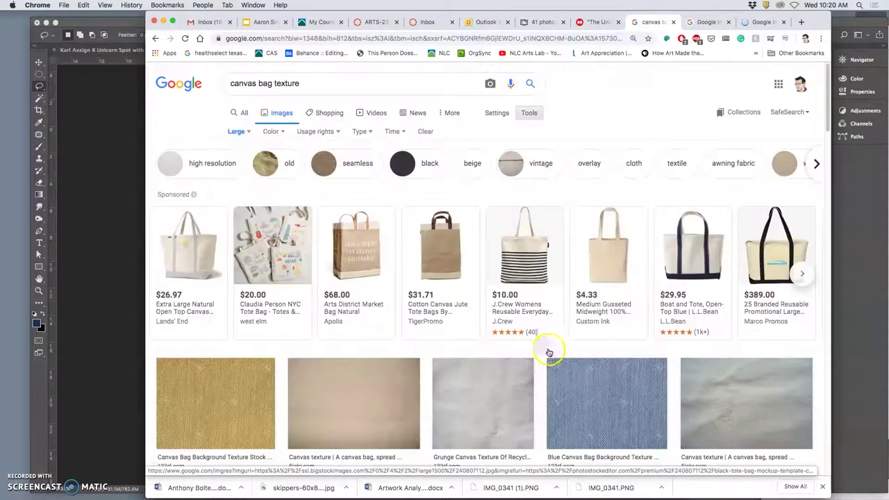
{"action": "scroll", "coordinate": [548, 347], "scroll_direction": "up", "scroll_amount": 15}
Search images for 'ansem seal' and open the Corn Crib result in a new tab
{"action": "left_click_drag", "start_coordinate": [311, 88], "coordinate": [187, 83]}
{"action": "type", "text": "ansem seale"}
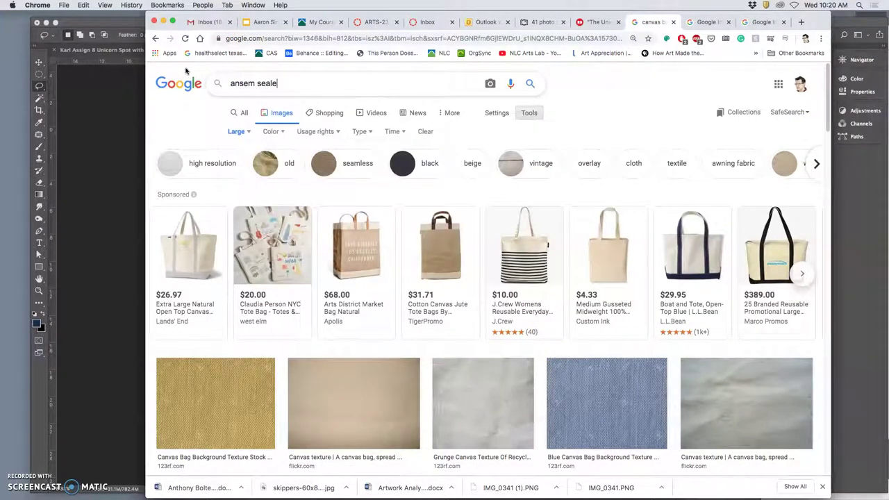
{"action": "key", "text": "Return"}
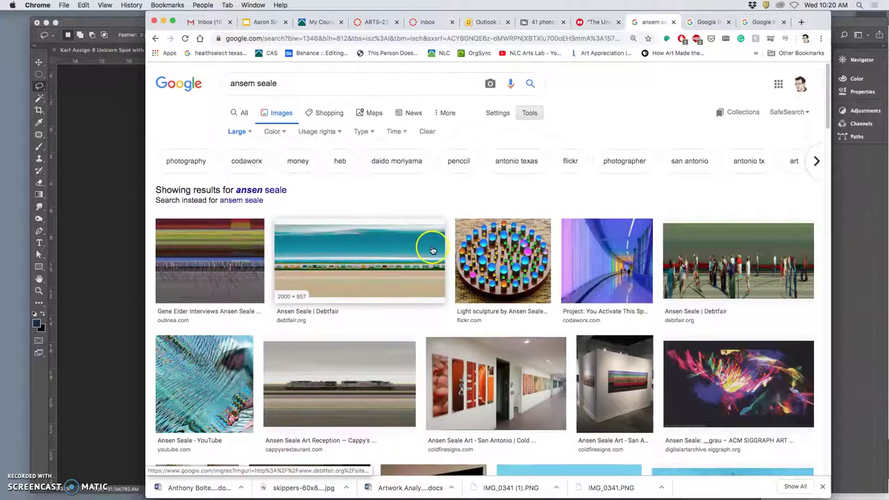
{"action": "scroll", "coordinate": [432, 250], "scroll_direction": "down", "scroll_amount": 6}
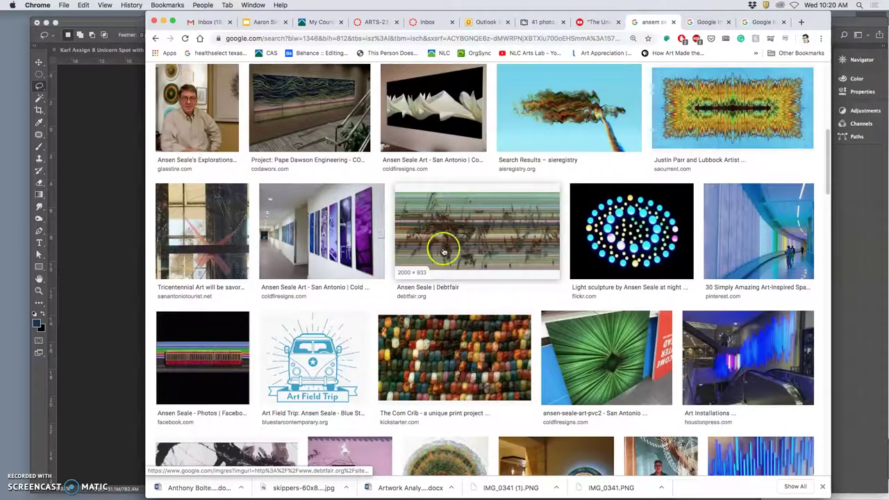
{"action": "right_click", "coordinate": [468, 308]}
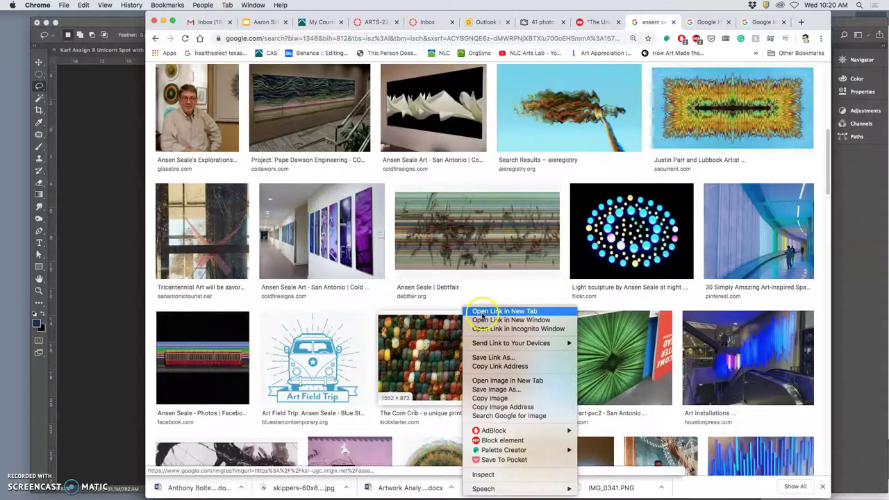
{"action": "left_click", "coordinate": [482, 313]}
Browse the Ansen Seale results and open the Facebook image in a new tab
{"action": "scroll", "coordinate": [474, 339], "scroll_direction": "down", "scroll_amount": 3}
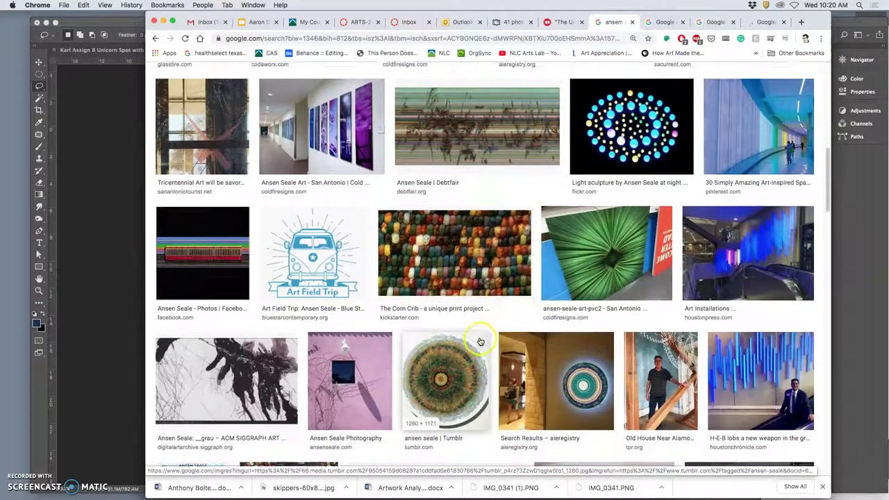
{"action": "scroll", "coordinate": [480, 342], "scroll_direction": "down", "scroll_amount": 3}
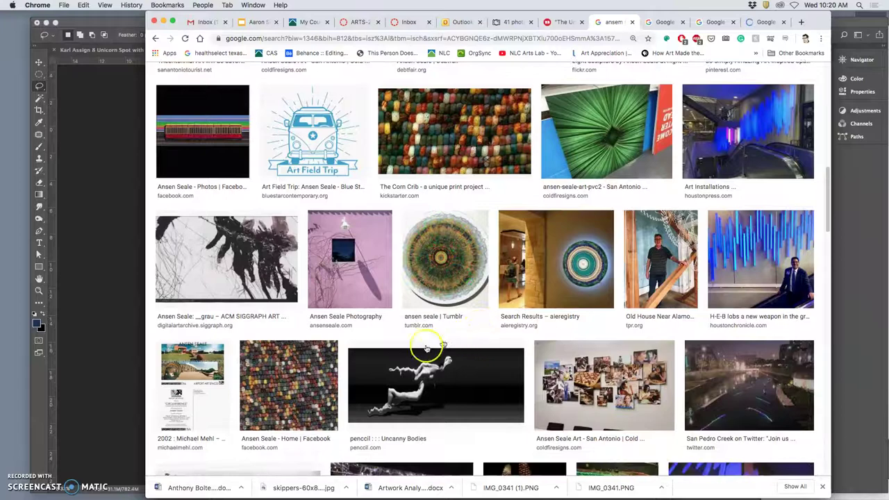
{"action": "scroll", "coordinate": [460, 238], "scroll_direction": "up", "scroll_amount": 3}
{"action": "scroll", "coordinate": [470, 255], "scroll_direction": "down", "scroll_amount": 1}
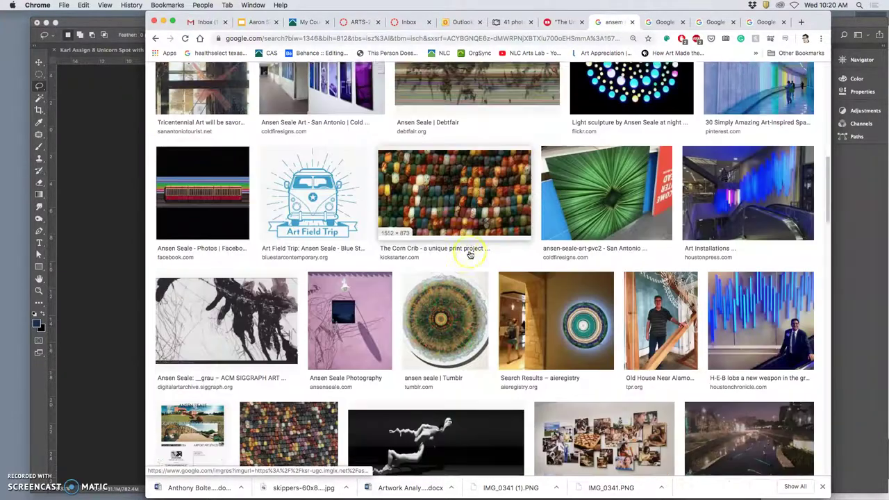
{"action": "scroll", "coordinate": [470, 255], "scroll_direction": "down", "scroll_amount": 6}
{"action": "scroll", "coordinate": [486, 260], "scroll_direction": "up", "scroll_amount": 6}
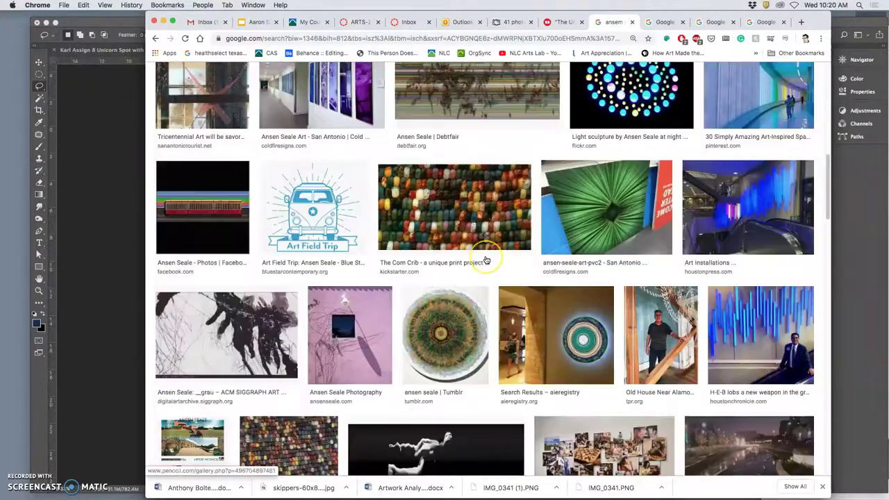
{"action": "scroll", "coordinate": [486, 260], "scroll_direction": "up", "scroll_amount": 3}
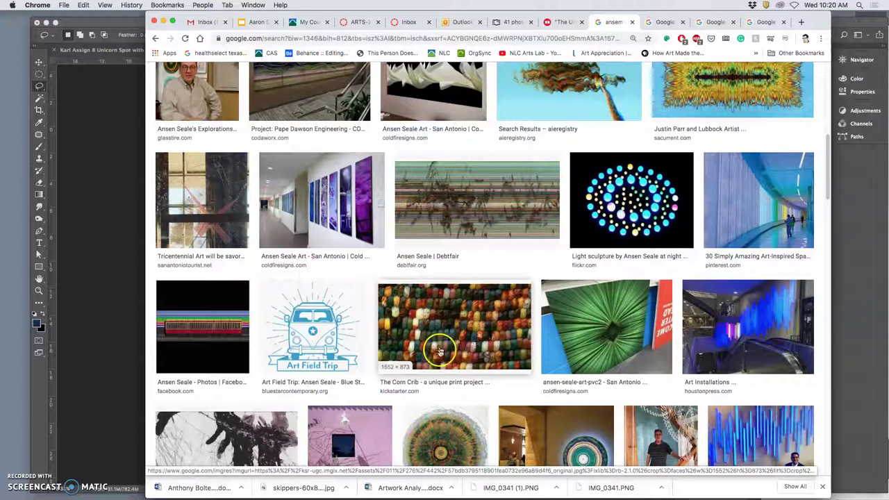
{"action": "scroll", "coordinate": [458, 340], "scroll_direction": "down", "scroll_amount": 4}
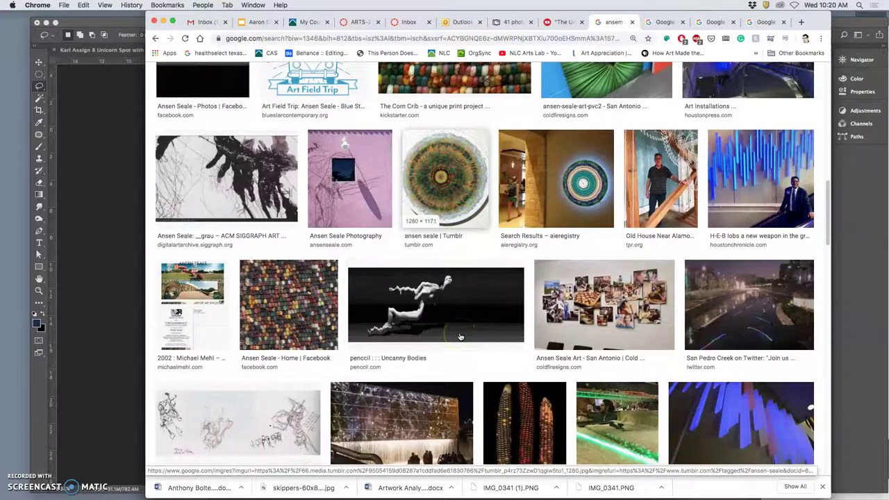
{"action": "right_click", "coordinate": [301, 320]}
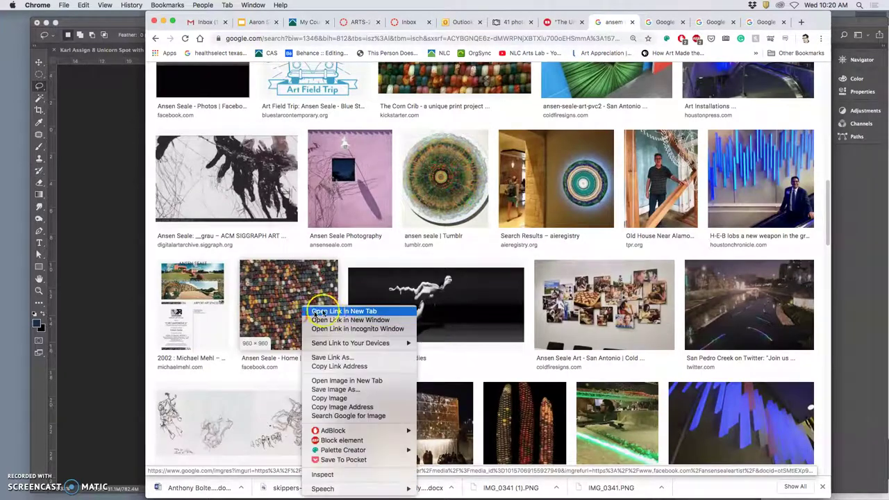
{"action": "left_click", "coordinate": [331, 311]}
{"action": "scroll", "coordinate": [408, 328], "scroll_direction": "down", "scroll_amount": 10}
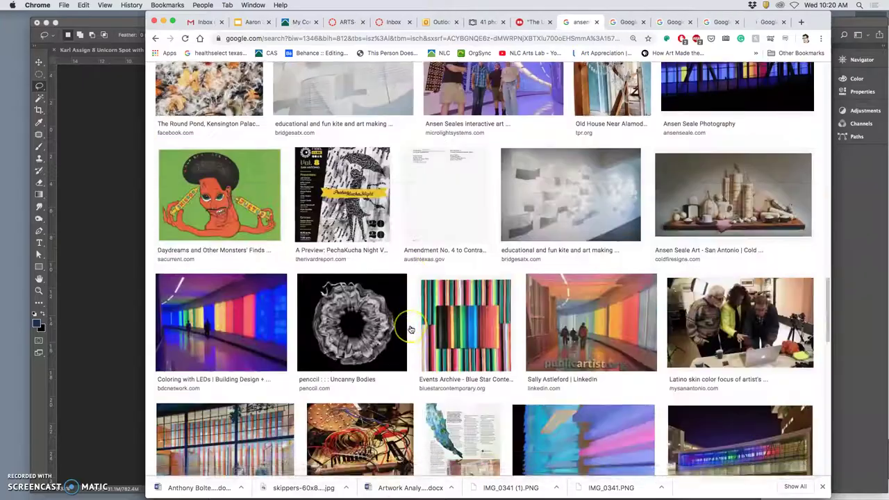
{"action": "scroll", "coordinate": [409, 329], "scroll_direction": "down", "scroll_amount": 5}
{"action": "scroll", "coordinate": [410, 330], "scroll_direction": "up", "scroll_amount": 7}
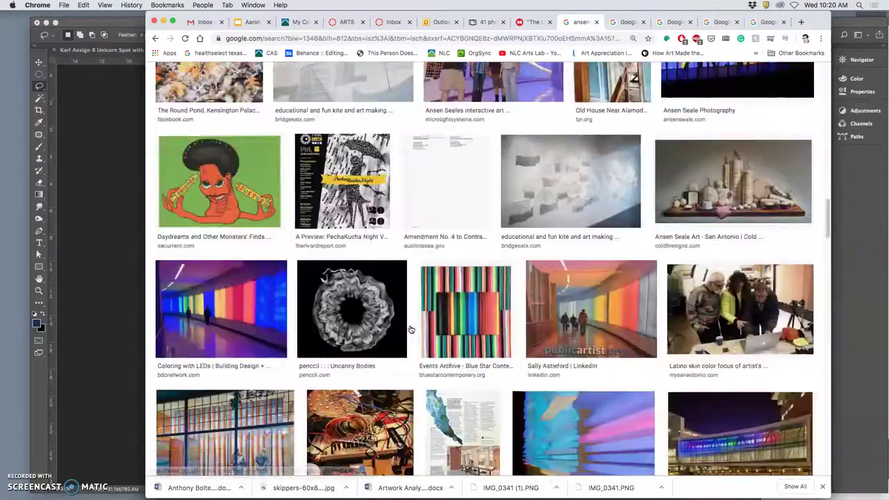
{"action": "scroll", "coordinate": [410, 329], "scroll_direction": "down", "scroll_amount": 12}
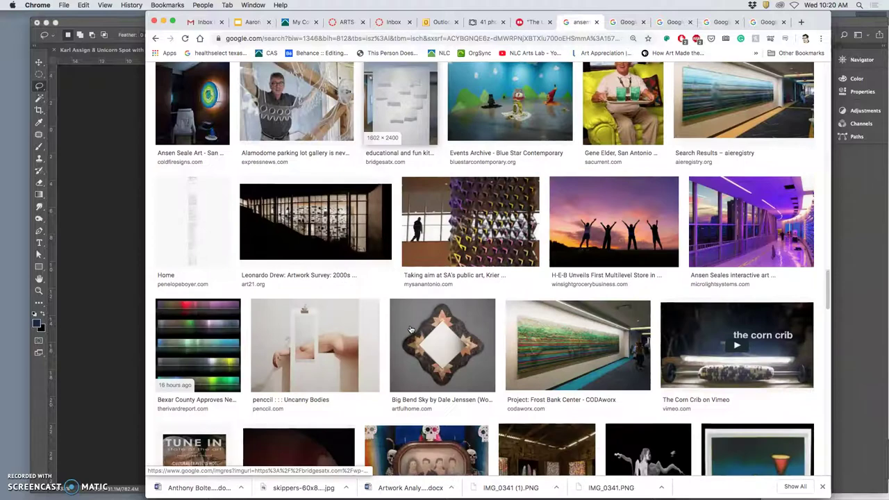
{"action": "scroll", "coordinate": [410, 330], "scroll_direction": "down", "scroll_amount": 10}
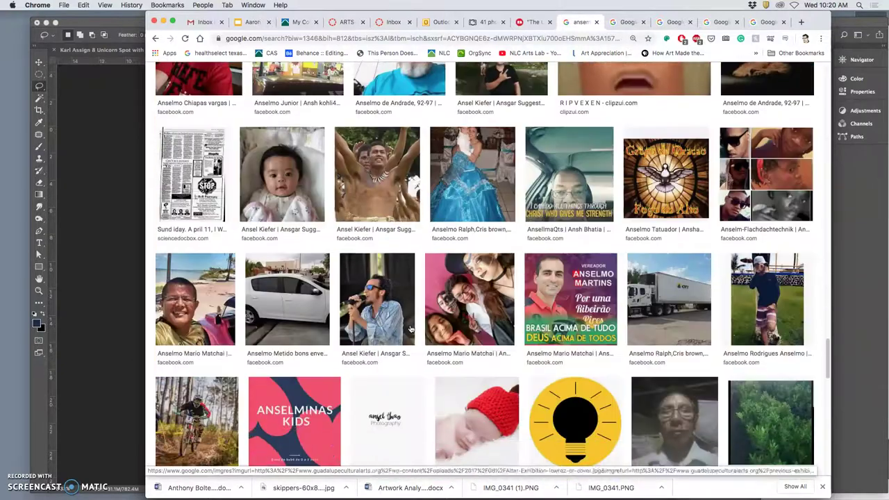
{"action": "scroll", "coordinate": [410, 329], "scroll_direction": "down", "scroll_amount": 7}
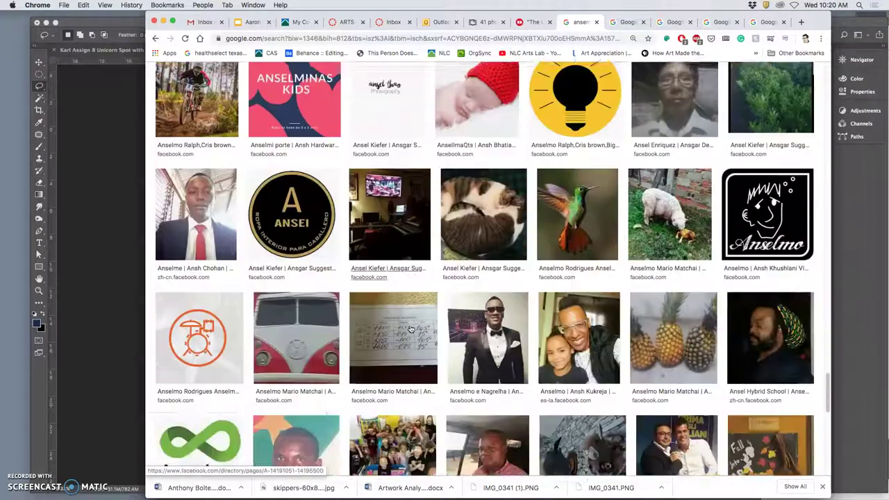
{"action": "scroll", "coordinate": [409, 329], "scroll_direction": "down", "scroll_amount": 5}
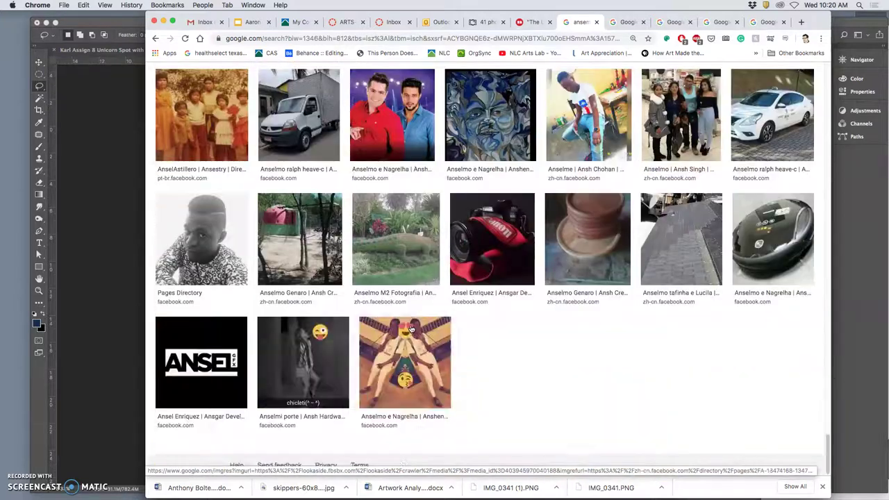
{"action": "scroll", "coordinate": [409, 329], "scroll_direction": "up", "scroll_amount": 10}
View the canvas texture image at full size, then close its preview and image tabs
{"action": "left_click", "coordinate": [628, 22]}
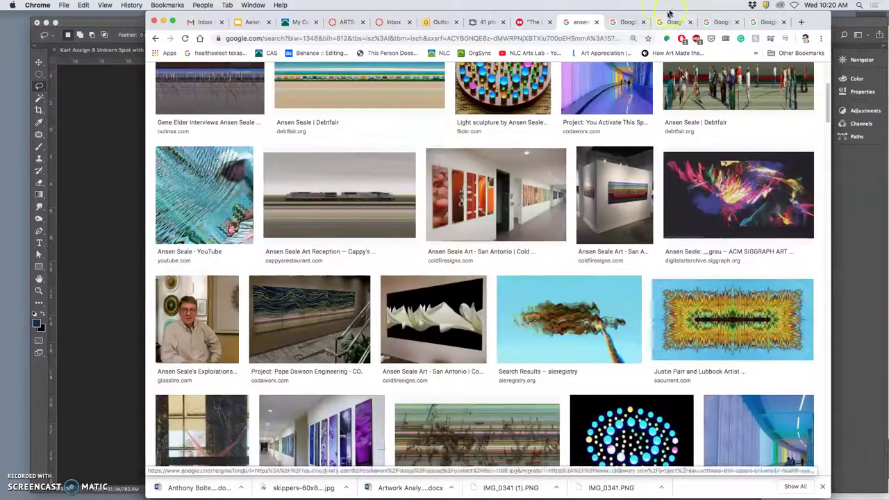
{"action": "left_click", "coordinate": [632, 23]}
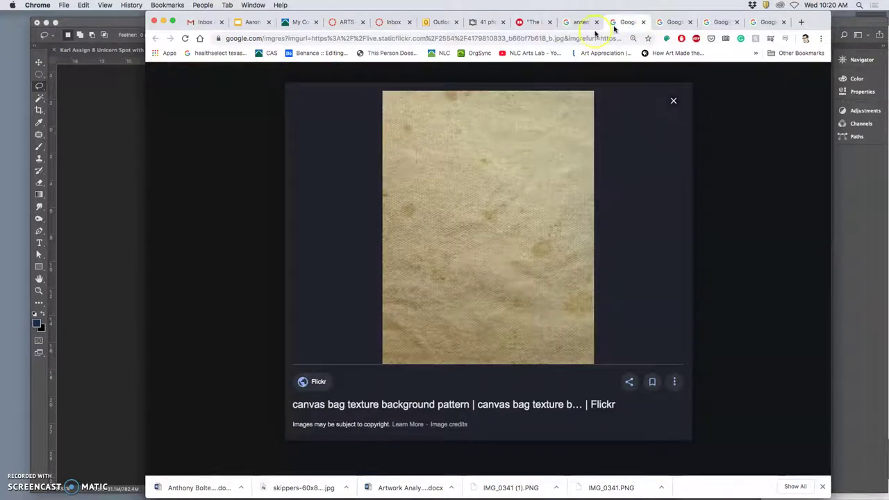
{"action": "right_click", "coordinate": [491, 180]}
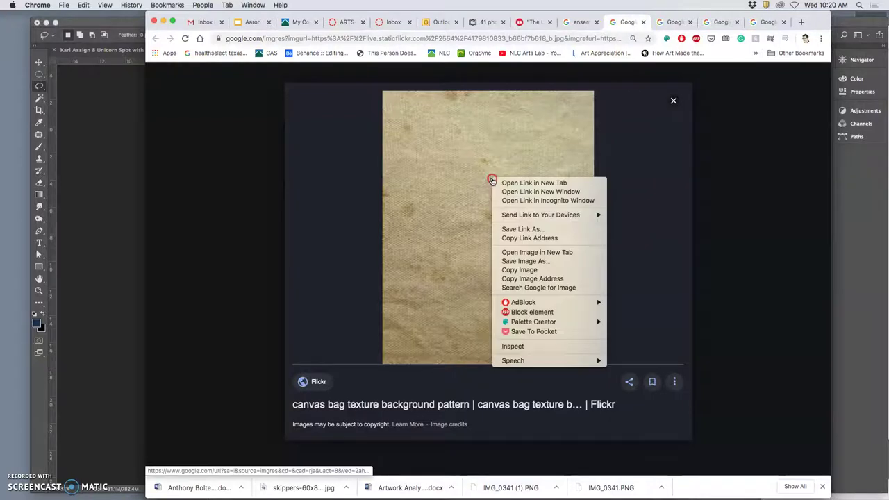
{"action": "left_click", "coordinate": [517, 253]}
{"action": "left_click", "coordinate": [637, 22]}
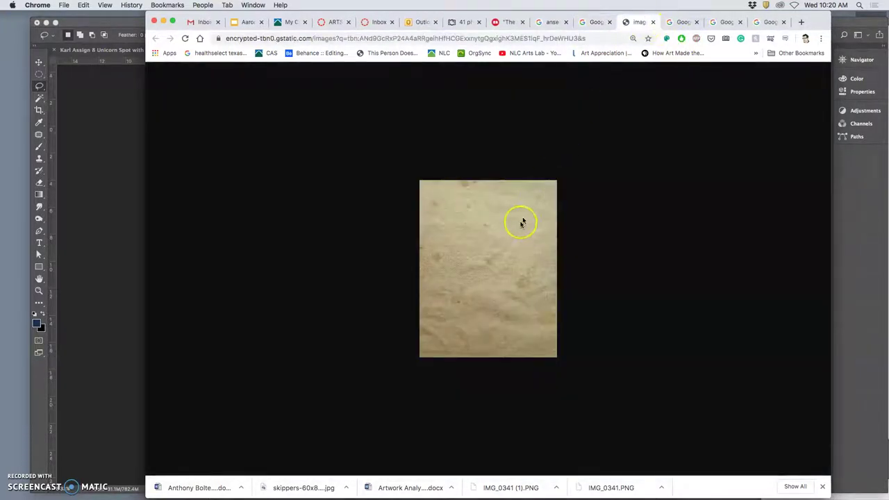
{"action": "scroll", "coordinate": [518, 225], "scroll_direction": "up", "scroll_amount": 8}
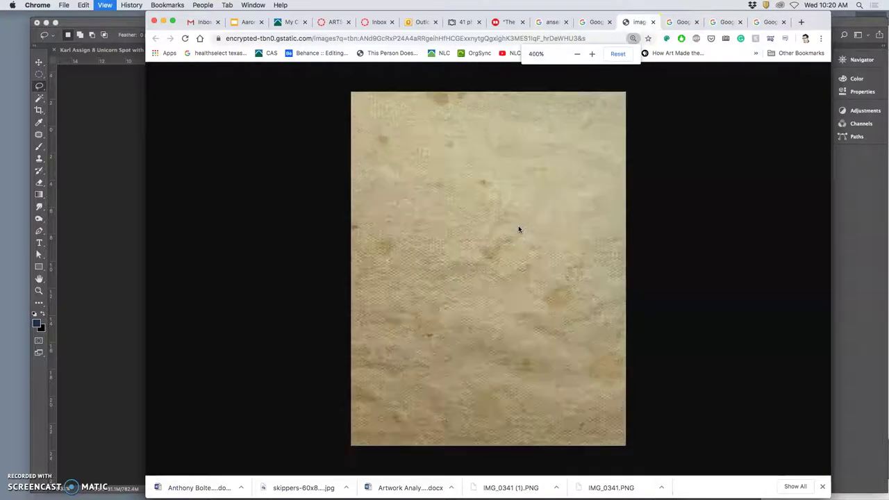
{"action": "left_click", "coordinate": [597, 23]}
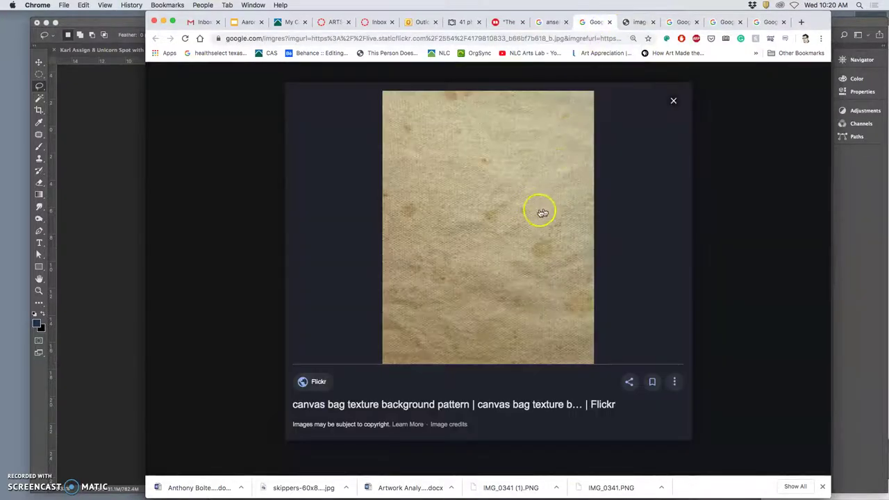
{"action": "left_click", "coordinate": [610, 22]}
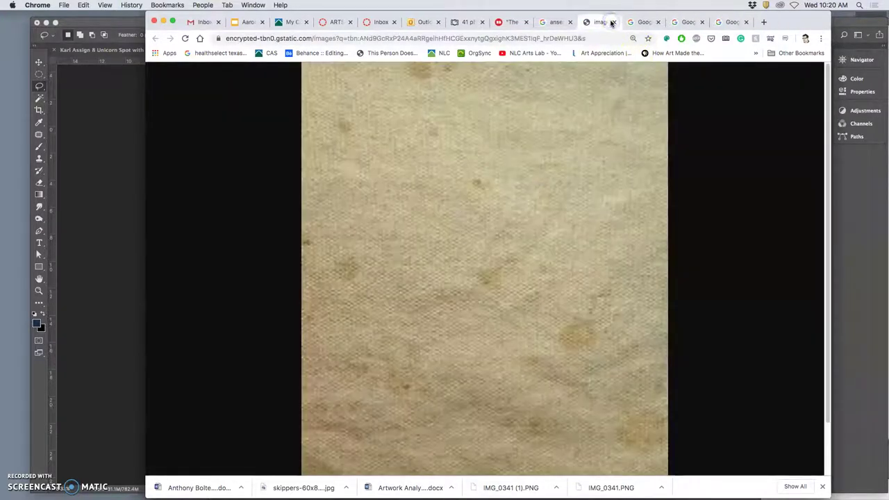
{"action": "left_click", "coordinate": [612, 22]}
Open the burlap texture at full size, zoom to inspect it, and drag it into Photoshop
{"action": "right_click", "coordinate": [523, 224]}
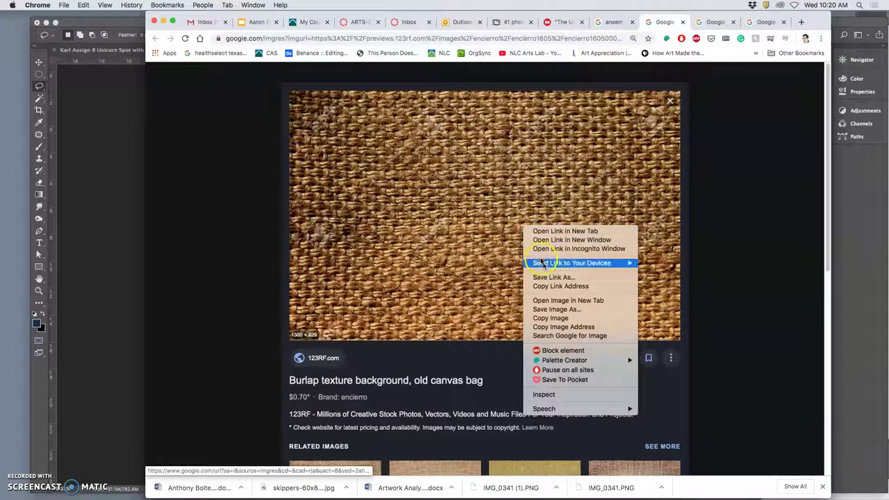
{"action": "left_click", "coordinate": [552, 301]}
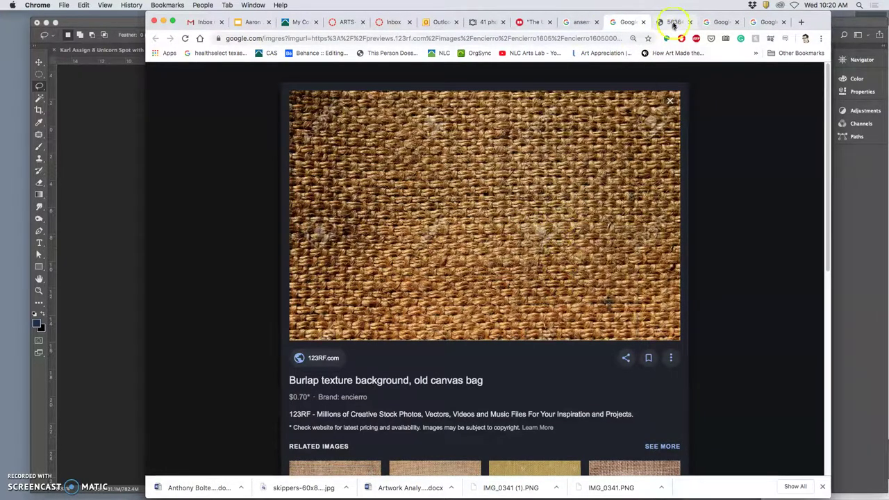
{"action": "left_click", "coordinate": [670, 22]}
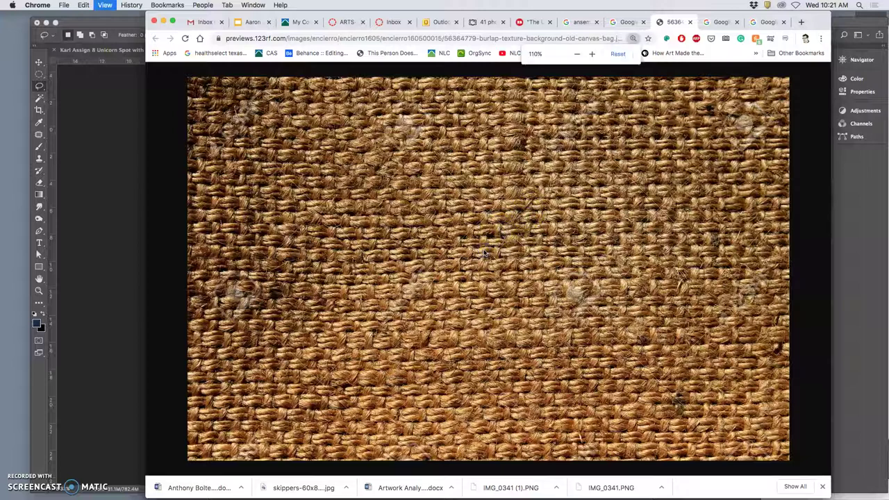
{"action": "key", "text": "super+equal"}
{"action": "key", "text": "super+equal"}
{"action": "key", "text": "super+equal"}
{"action": "key", "text": "super+minus"}
{"action": "key", "text": "super+minus"}
{"action": "key", "text": "super+minus"}
{"action": "key", "text": "super+minus"}
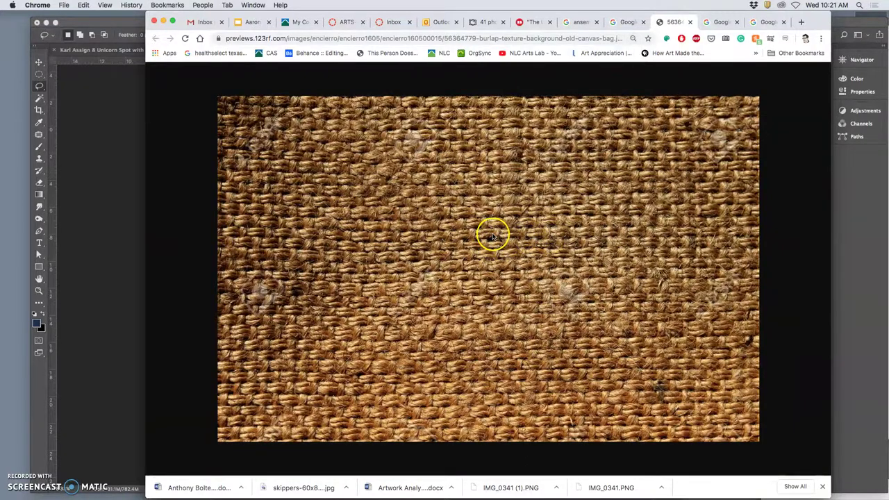
{"action": "key", "text": "super+equal"}
{"action": "key", "text": "super+equal"}
{"action": "key", "text": "super+equal"}
{"action": "key", "text": "super+equal"}
{"action": "key", "text": "super+equal"}
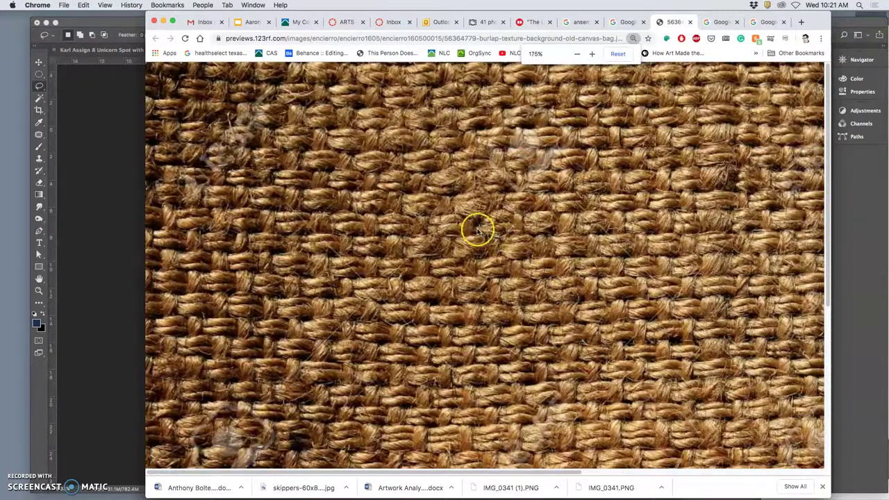
{"action": "left_click_drag", "start_coordinate": [291, 175], "coordinate": [5, 172]}
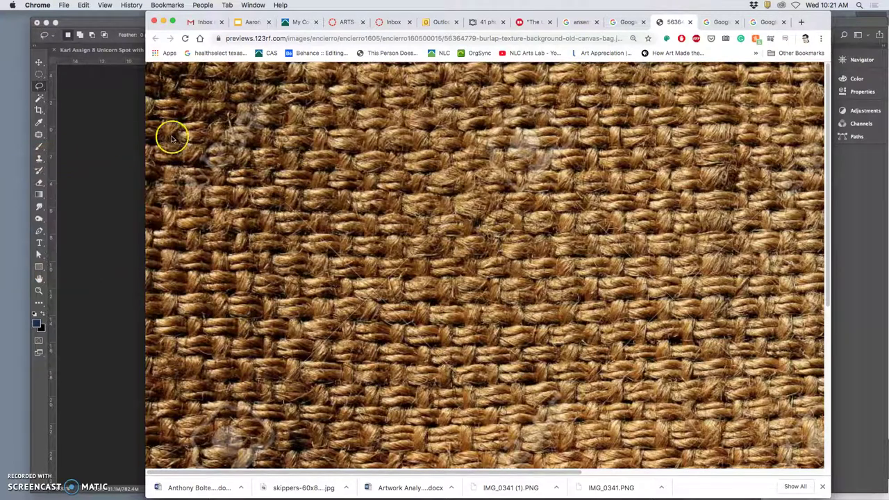
Close the burlap image page and preview the natural woven canvas and Light burlap textures
{"action": "left_click", "coordinate": [690, 22]}
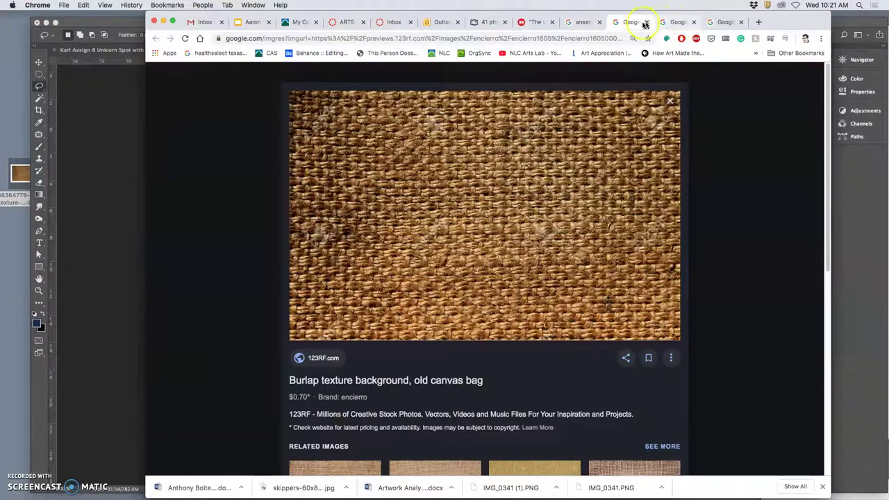
{"action": "scroll", "coordinate": [582, 248], "scroll_direction": "down", "scroll_amount": 5}
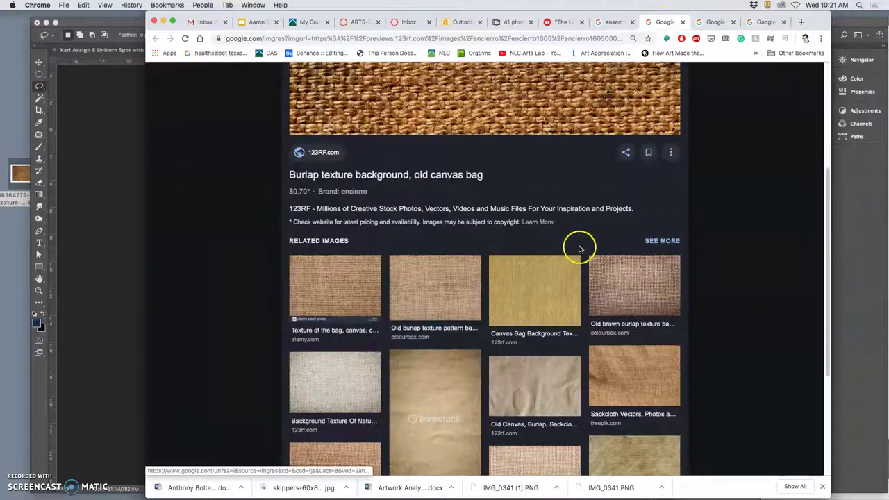
{"action": "scroll", "coordinate": [580, 250], "scroll_direction": "down", "scroll_amount": 4}
{"action": "scroll", "coordinate": [576, 257], "scroll_direction": "down", "scroll_amount": 2}
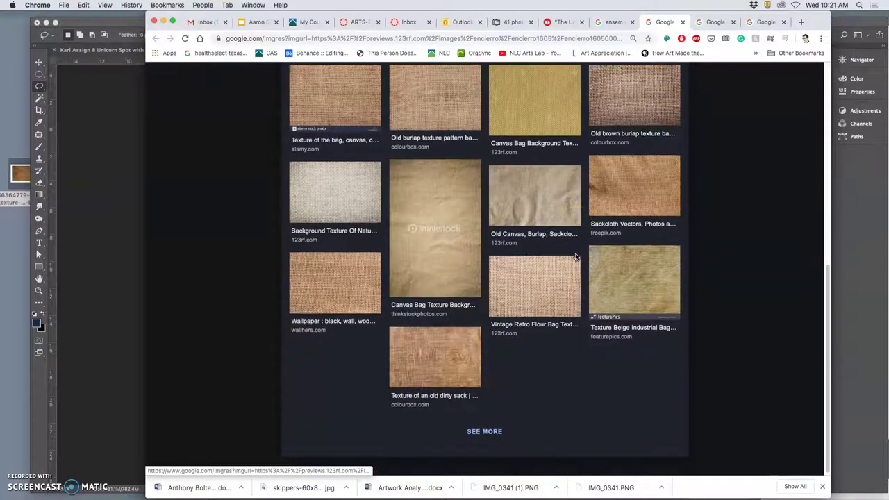
{"action": "left_click", "coordinate": [354, 207]}
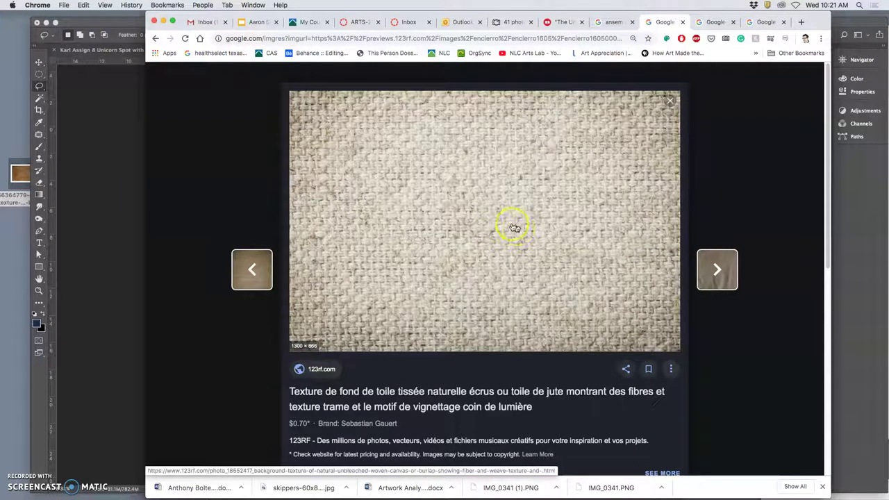
{"action": "scroll", "coordinate": [636, 176], "scroll_direction": "down", "scroll_amount": 4}
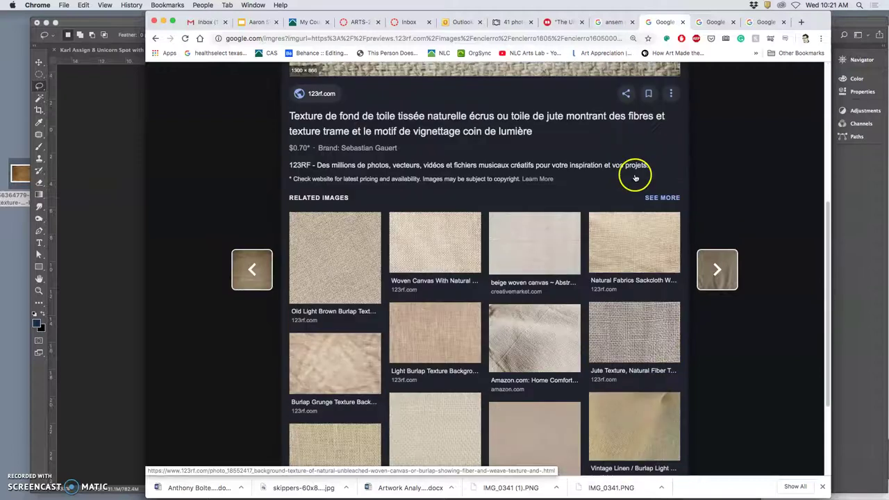
{"action": "left_click", "coordinate": [458, 337]}
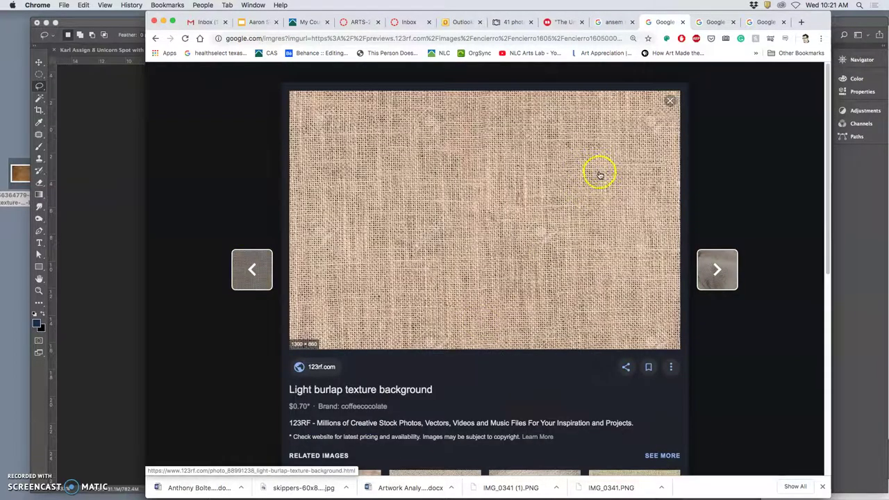
Search Google Images for free 'texture fill canvas' images
{"action": "left_click", "coordinate": [546, 38]}
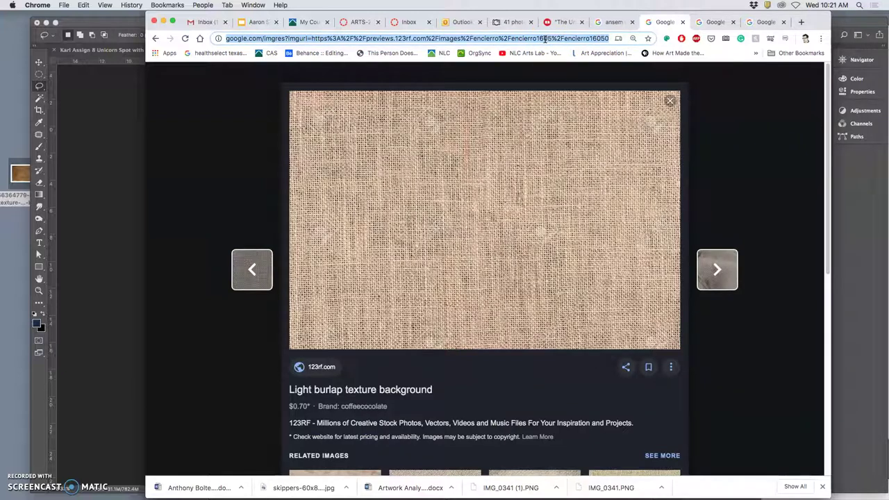
{"action": "type", "text": "texture"}
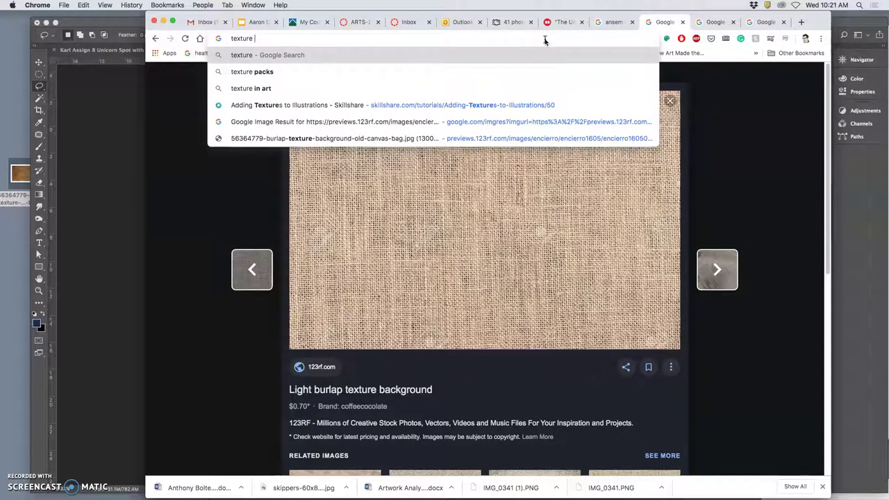
{"action": "type", "text": " fill canva"}
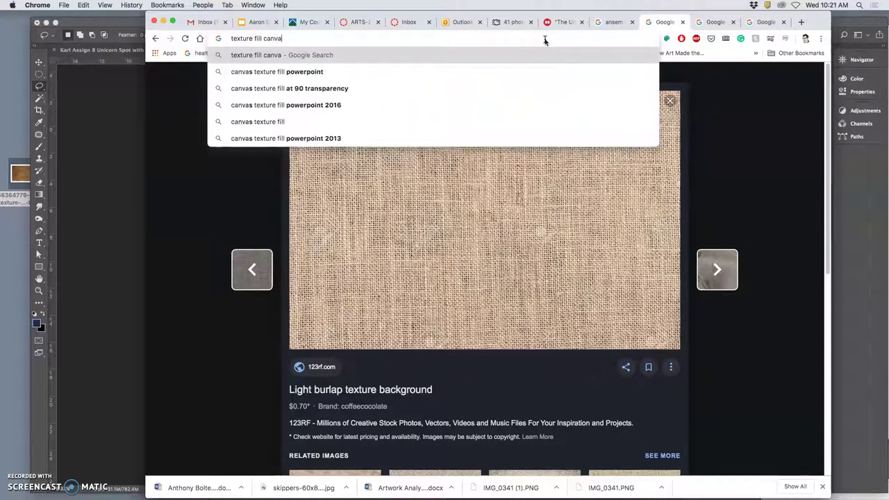
{"action": "type", "text": "s"}
{"action": "key", "text": "Return"}
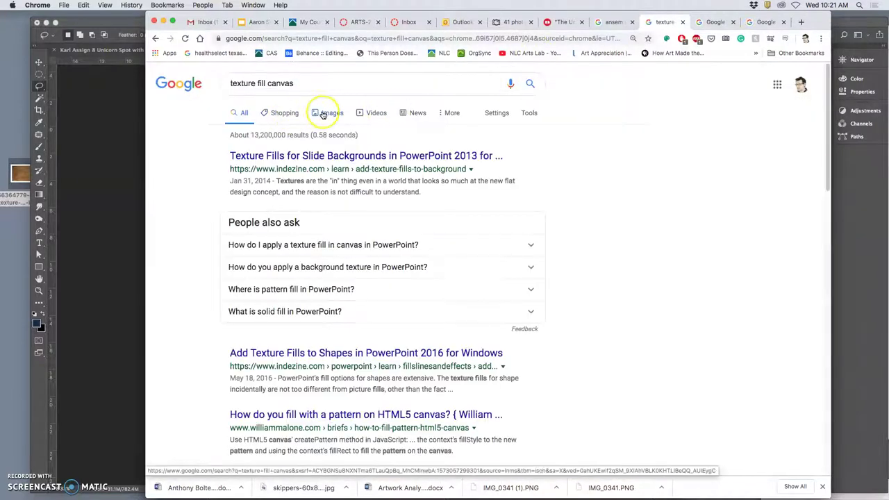
{"action": "left_click", "coordinate": [324, 113]}
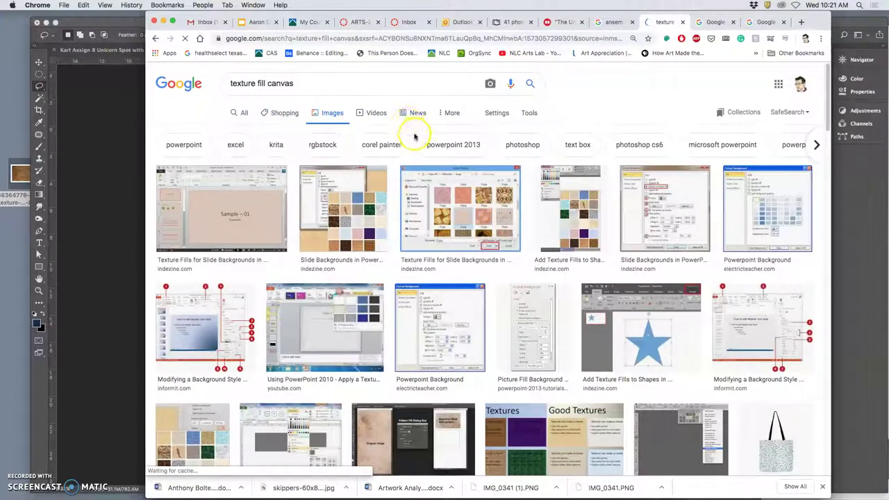
{"action": "type", "text": "free"}
{"action": "key", "text": "Return"}
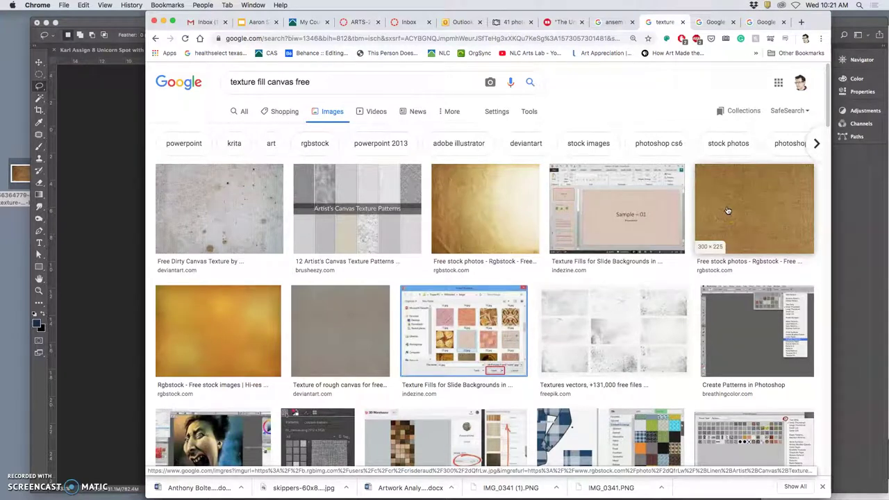
Open the dirty canvas and rough canvas results in new tabs
{"action": "right_click", "coordinate": [244, 218]}
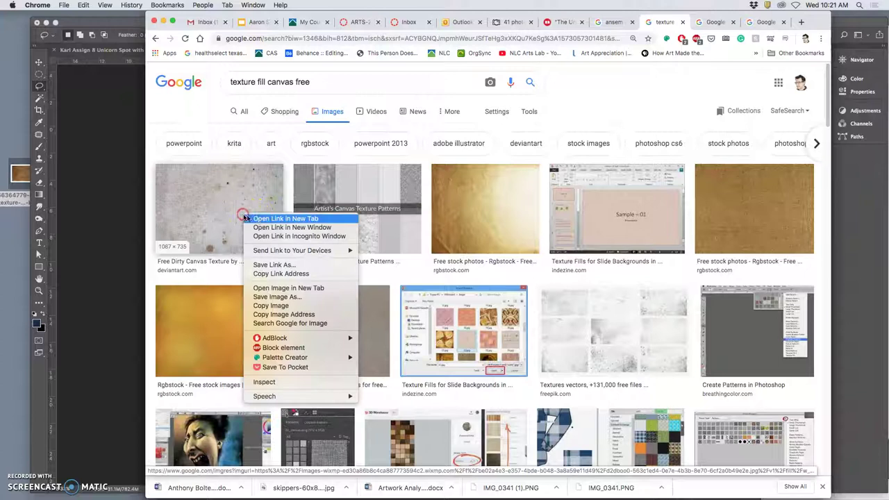
{"action": "left_click", "coordinate": [257, 218]}
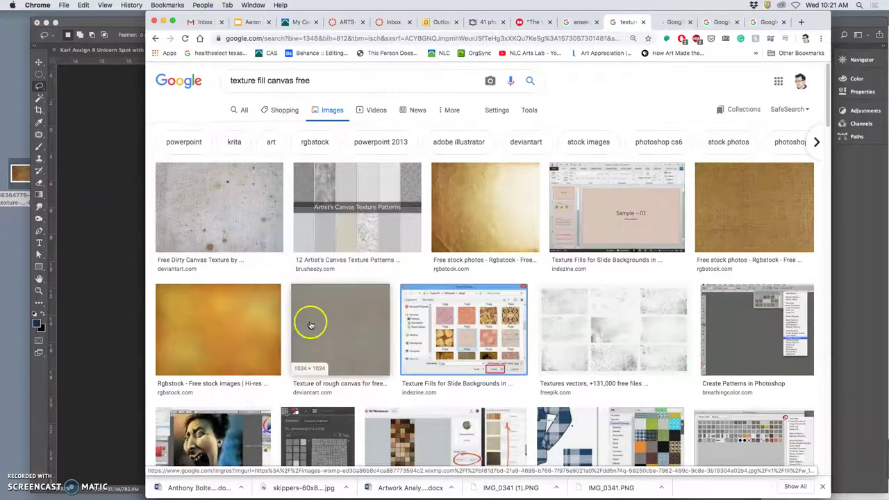
{"action": "right_click", "coordinate": [312, 323]}
{"action": "left_click", "coordinate": [325, 311]}
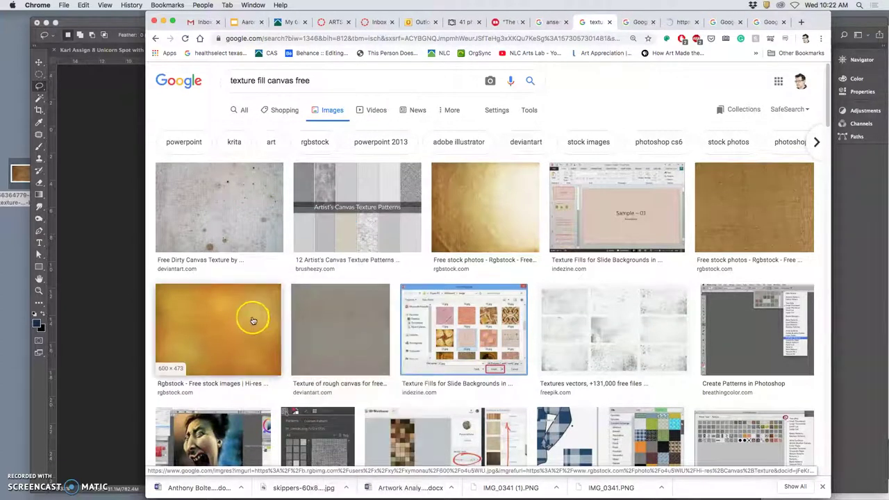
{"action": "scroll", "coordinate": [330, 316], "scroll_direction": "down", "scroll_amount": 15}
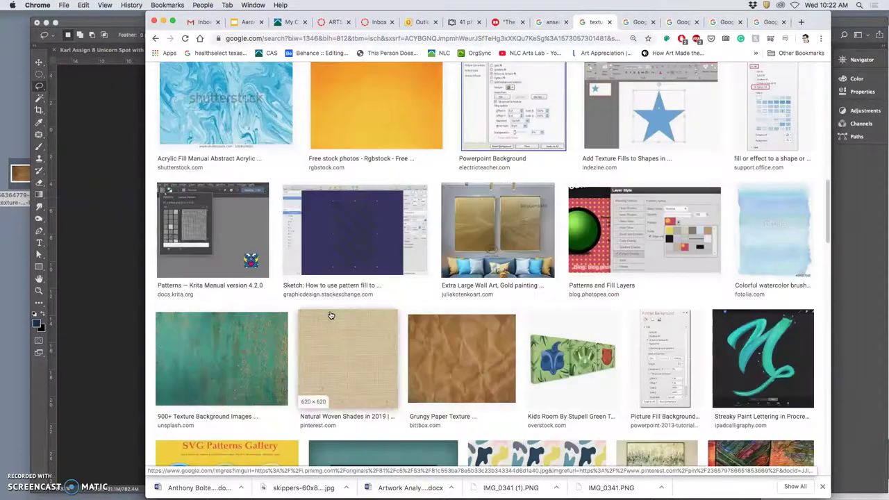
{"action": "right_click", "coordinate": [382, 141]}
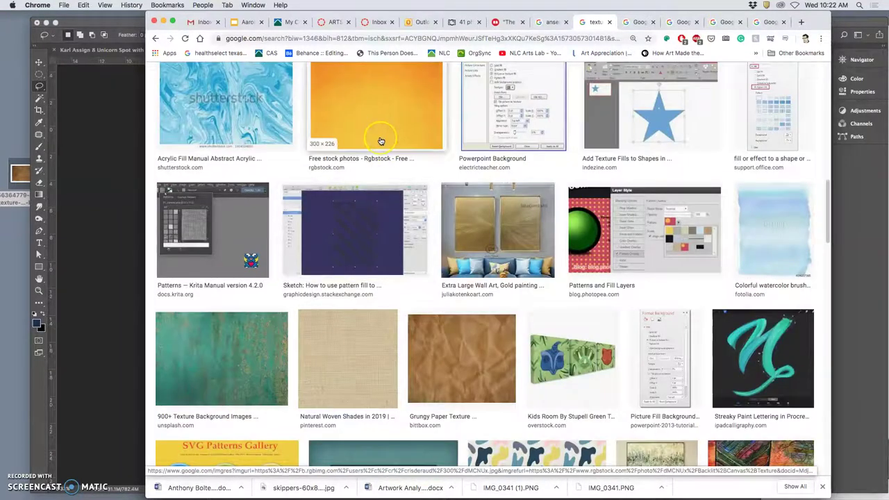
{"action": "scroll", "coordinate": [381, 141], "scroll_direction": "up", "scroll_amount": 1}
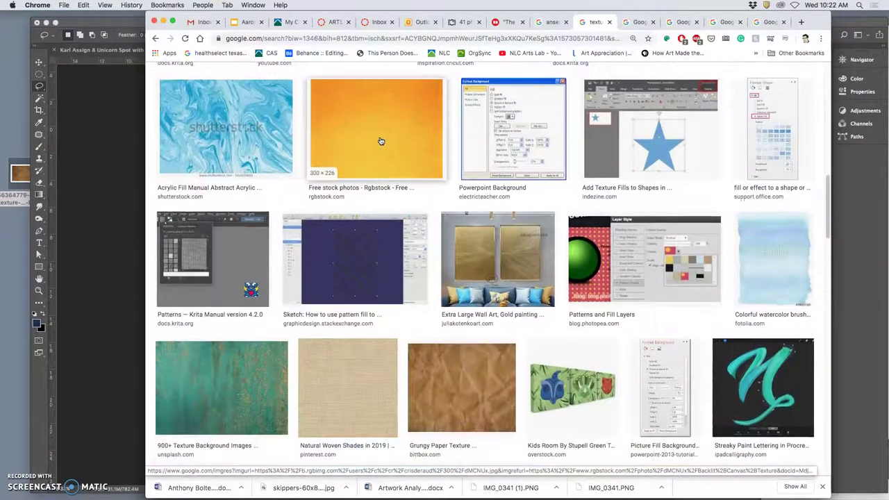
{"action": "scroll", "coordinate": [377, 141], "scroll_direction": "down", "scroll_amount": 3}
Open the Natural Woven Shades, teal texture, Grungy Paper and Canvas Texture results
{"action": "left_click", "coordinate": [368, 287]}
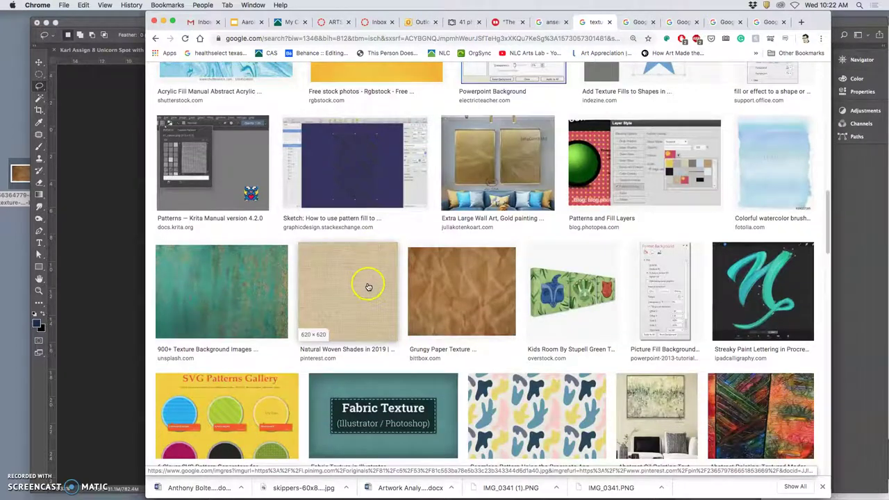
{"action": "scroll", "coordinate": [366, 287], "scroll_direction": "down", "scroll_amount": 1}
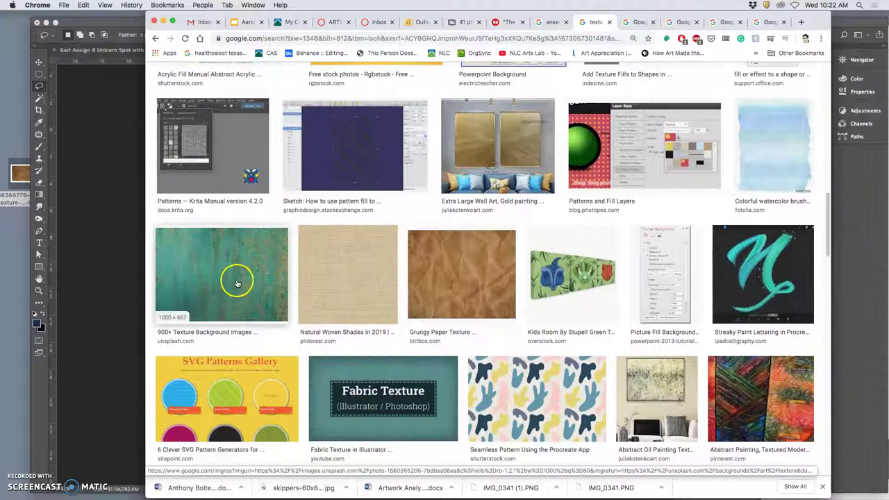
{"action": "right_click", "coordinate": [261, 280]}
{"action": "left_click", "coordinate": [264, 284]}
{"action": "left_click", "coordinate": [446, 274]}
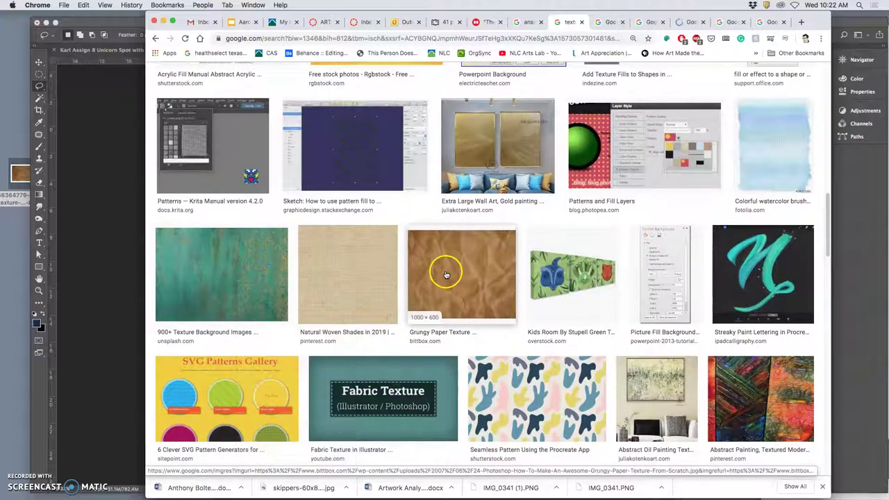
{"action": "scroll", "coordinate": [446, 275], "scroll_direction": "down", "scroll_amount": 5}
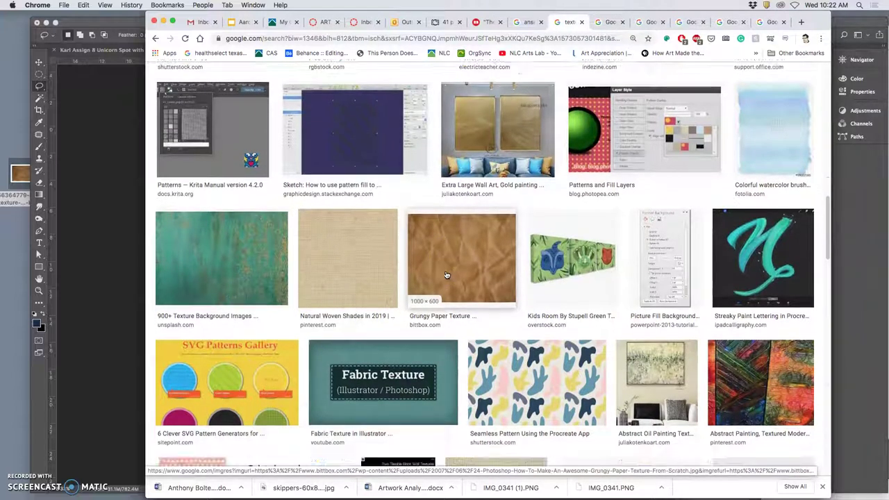
{"action": "left_click", "coordinate": [493, 337]}
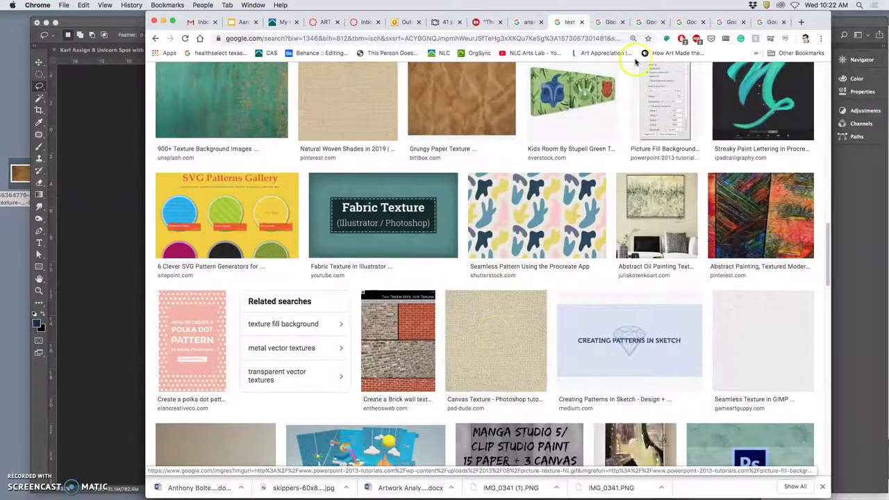
Open the dirty canvas texture full size in a new tab, drag it to the desktop, and close the tab
{"action": "left_click", "coordinate": [608, 22]}
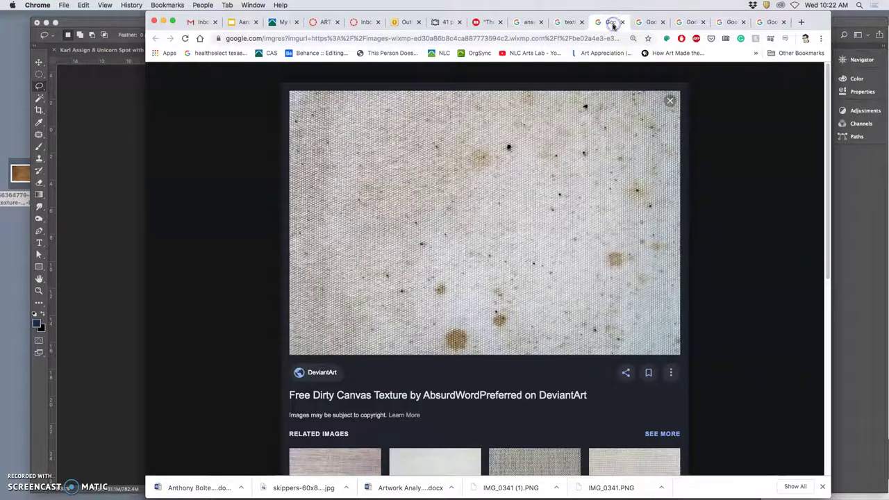
{"action": "right_click", "coordinate": [532, 199]}
{"action": "left_click", "coordinate": [605, 272]}
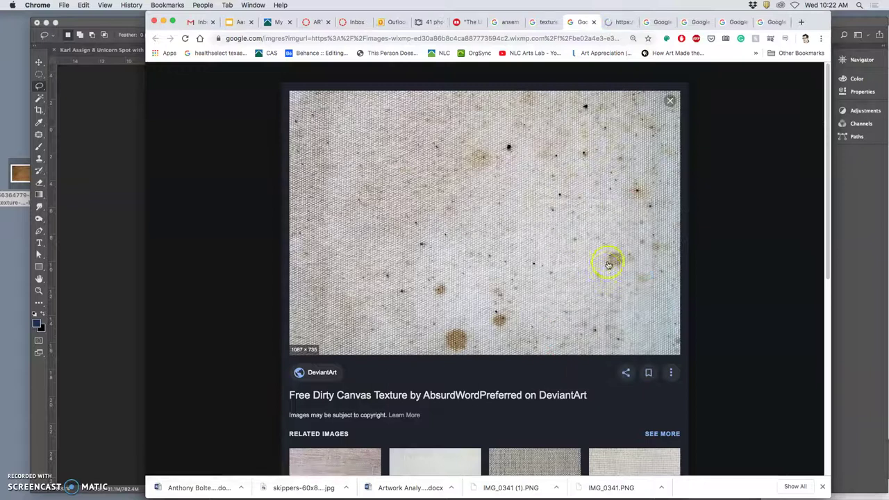
{"action": "left_click", "coordinate": [623, 25]}
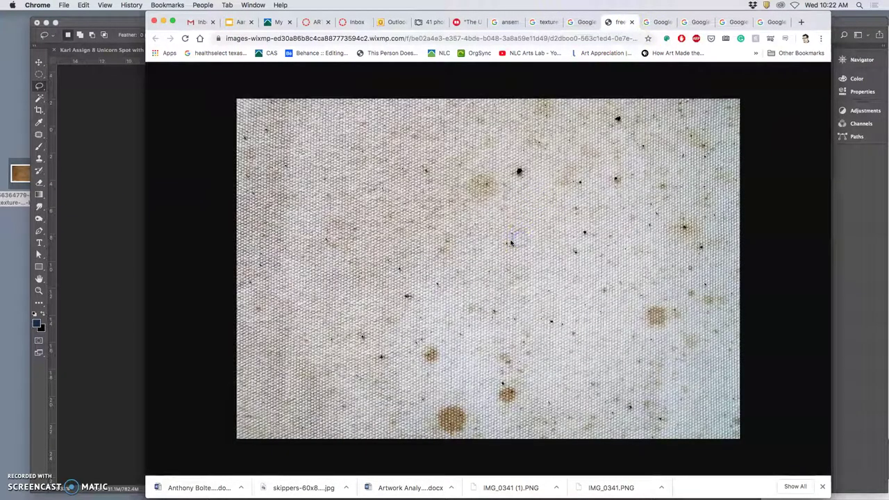
{"action": "left_click_drag", "start_coordinate": [513, 239], "coordinate": [11, 244]}
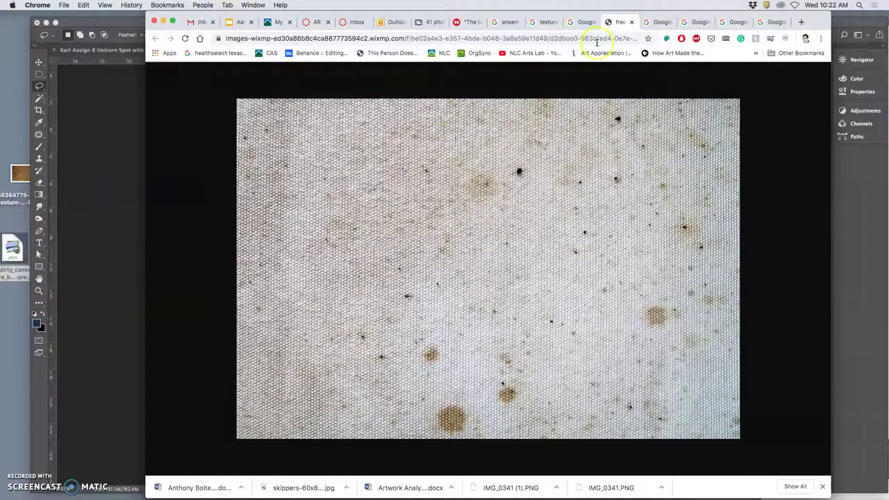
{"action": "left_click", "coordinate": [631, 22]}
Browse more canvas textures and open the White Canvas Background Texture Closeup full size in a new tab
{"action": "scroll", "coordinate": [440, 341], "scroll_direction": "down", "scroll_amount": 5}
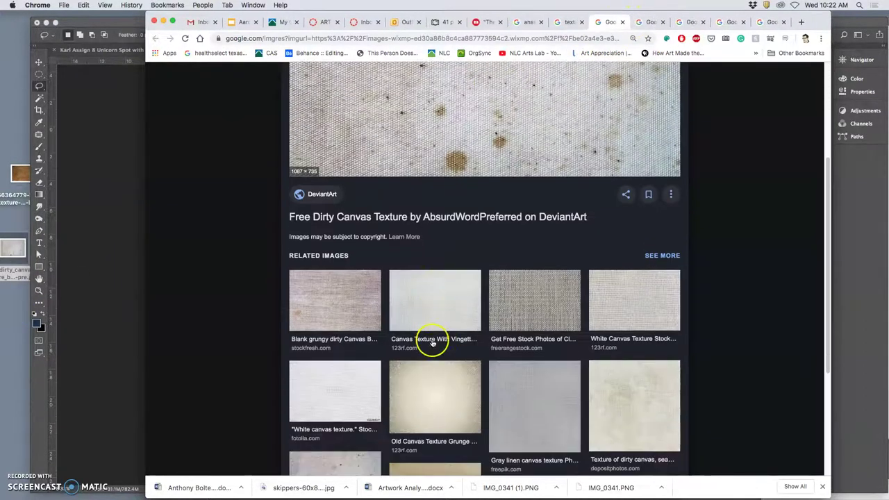
{"action": "scroll", "coordinate": [427, 351], "scroll_direction": "down", "scroll_amount": 3}
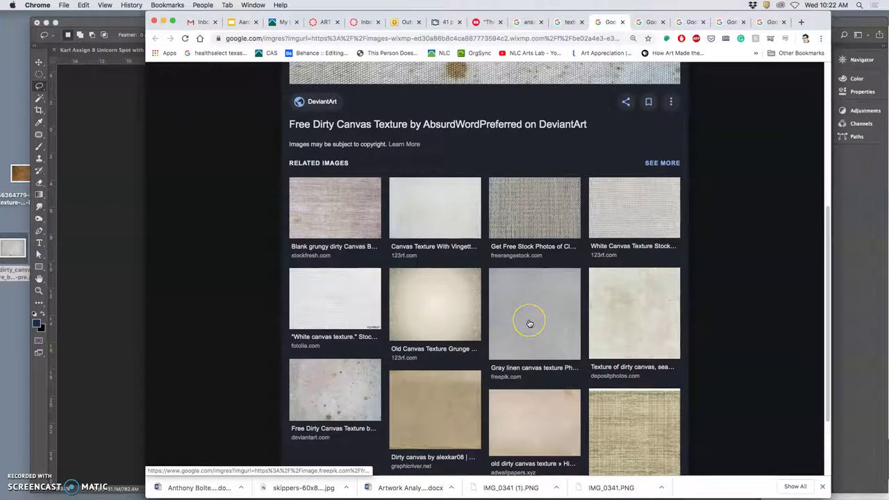
{"action": "scroll", "coordinate": [529, 324], "scroll_direction": "down", "scroll_amount": 1}
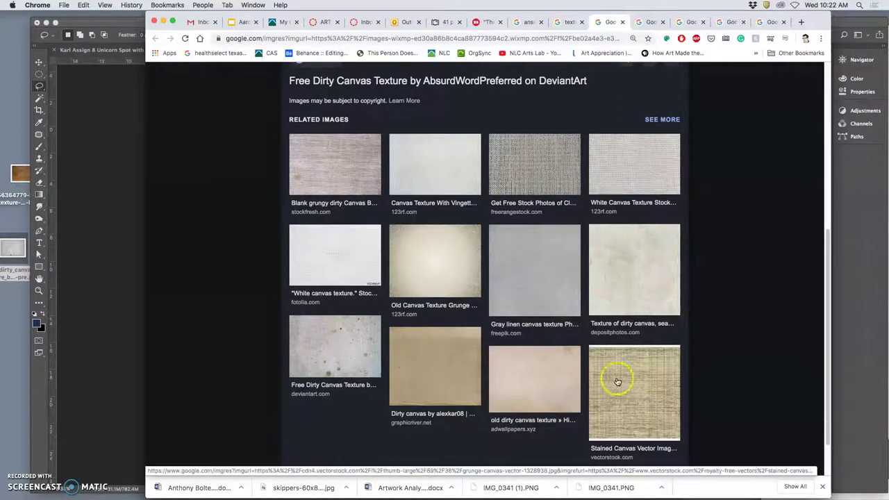
{"action": "scroll", "coordinate": [377, 363], "scroll_direction": "up", "scroll_amount": 2}
{"action": "scroll", "coordinate": [496, 305], "scroll_direction": "up", "scroll_amount": 7}
{"action": "scroll", "coordinate": [472, 347], "scroll_direction": "down", "scroll_amount": 3}
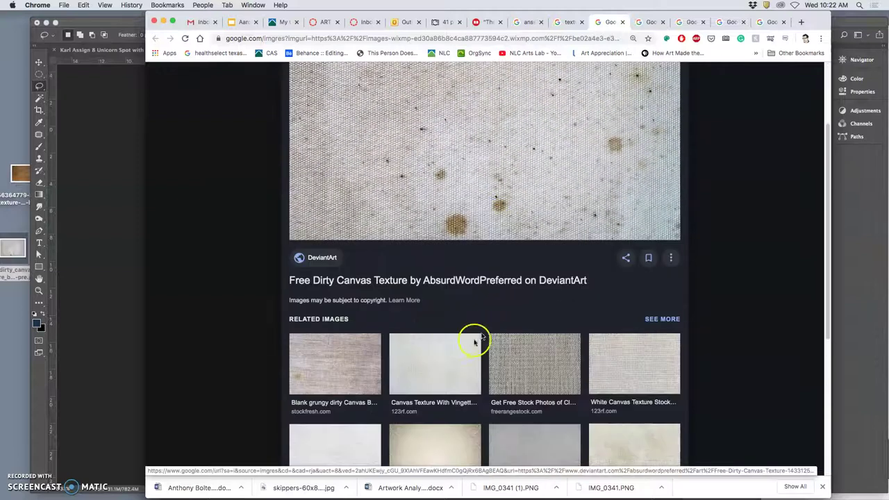
{"action": "left_click", "coordinate": [452, 359]}
{"action": "left_click", "coordinate": [484, 336]}
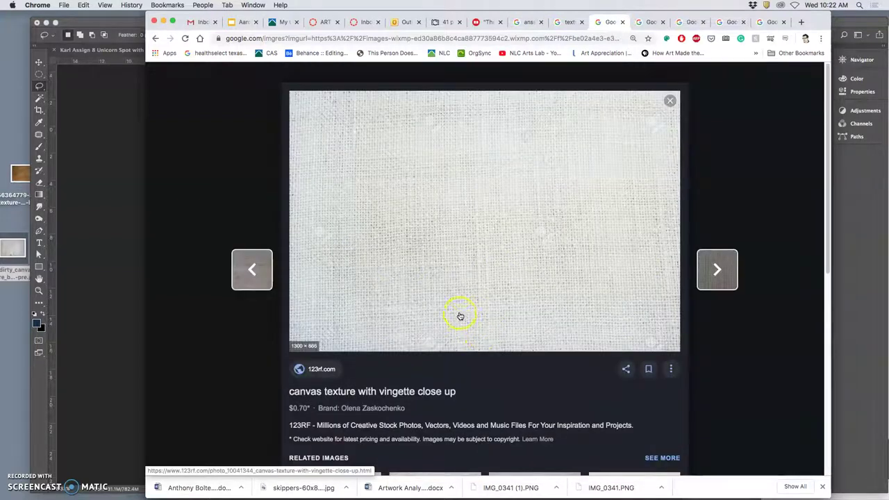
{"action": "scroll", "coordinate": [486, 312], "scroll_direction": "down", "scroll_amount": 3}
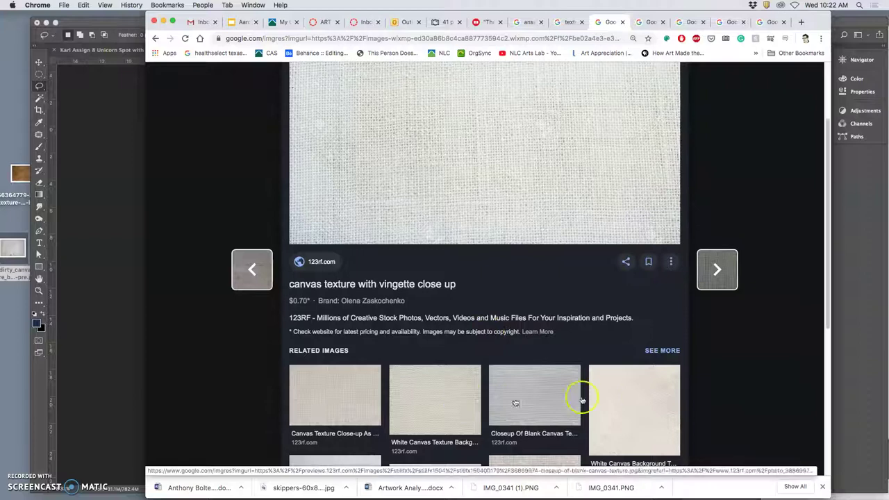
{"action": "left_click", "coordinate": [629, 397]}
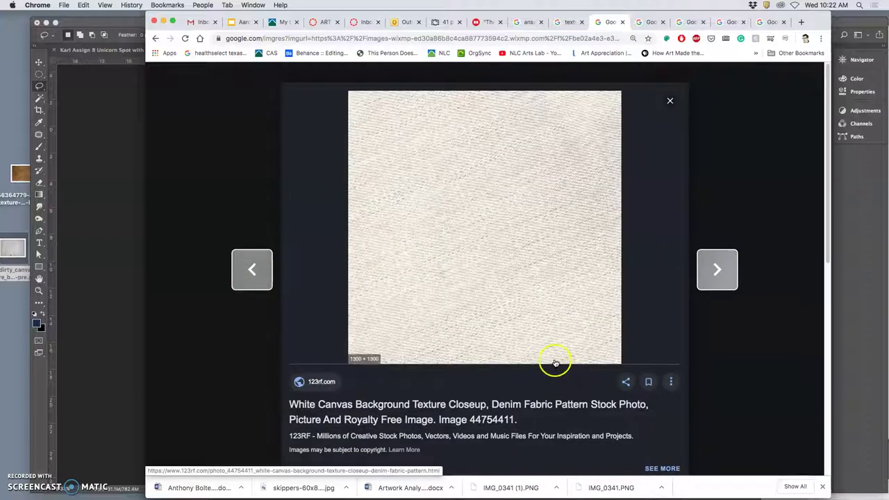
{"action": "right_click", "coordinate": [507, 286]}
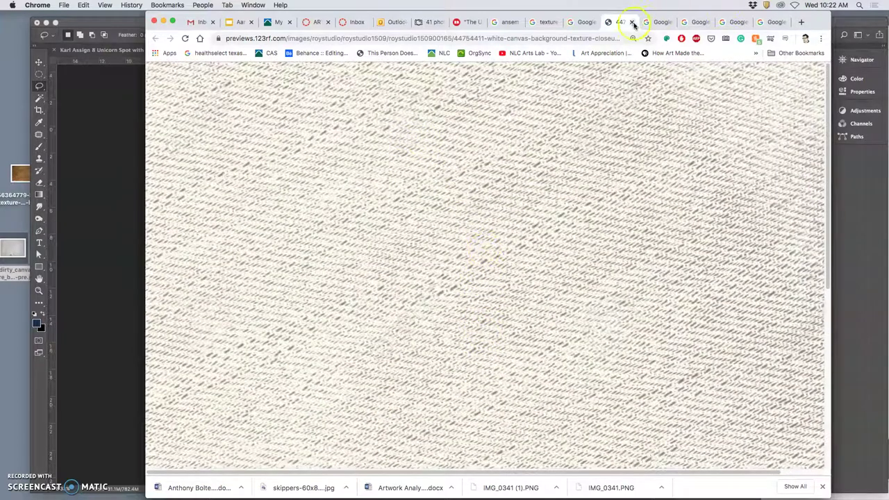
Close the full-size tab, preview the white vignette and vintage bright canvas textures, then close that results tab
{"action": "left_click", "coordinate": [633, 22]}
{"action": "scroll", "coordinate": [558, 339], "scroll_direction": "down", "scroll_amount": 5}
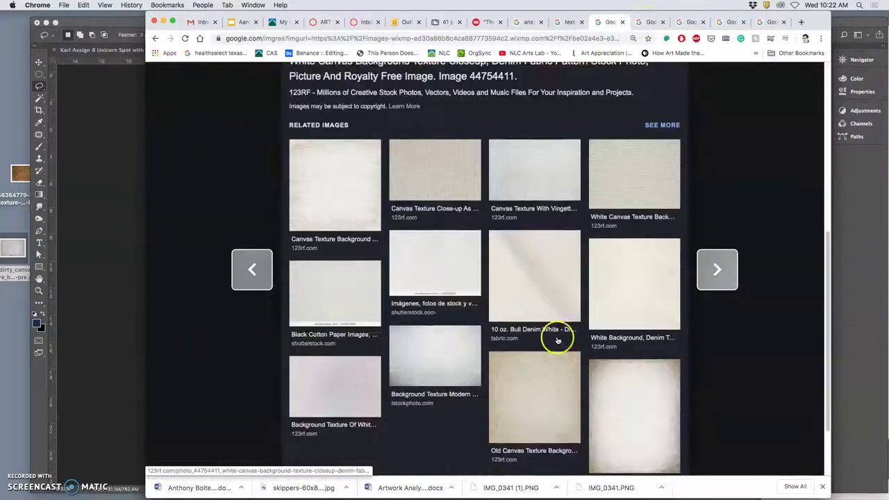
{"action": "left_click", "coordinate": [614, 391]}
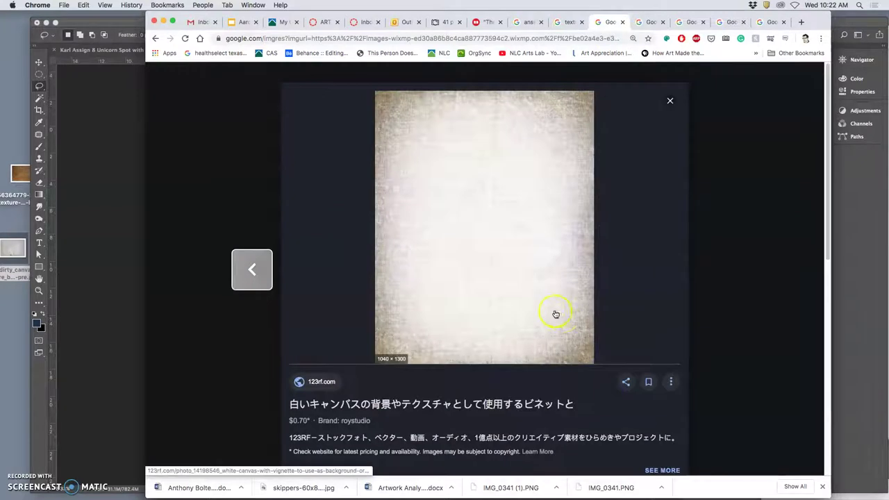
{"action": "scroll", "coordinate": [548, 314], "scroll_direction": "down", "scroll_amount": 8}
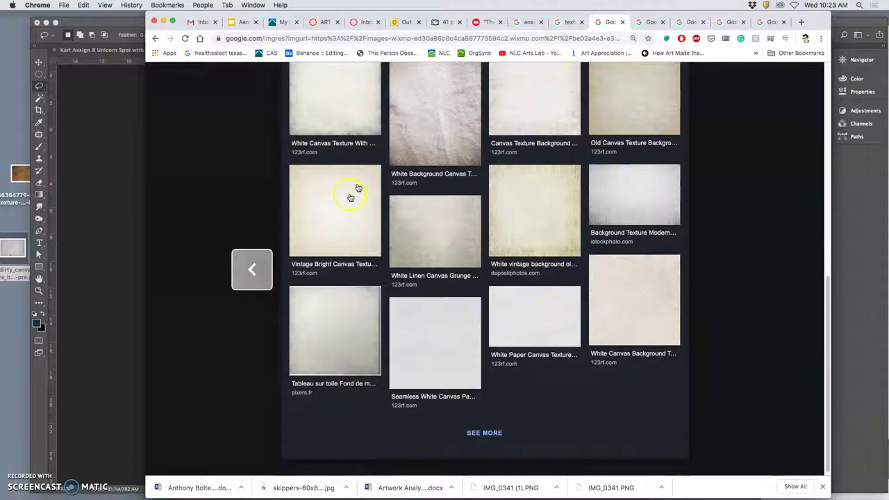
{"action": "left_click", "coordinate": [343, 209]}
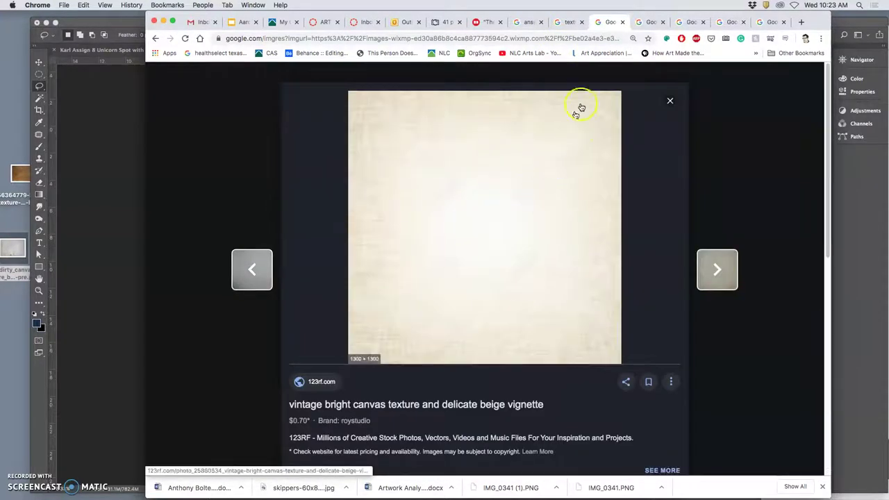
{"action": "left_click", "coordinate": [622, 22]}
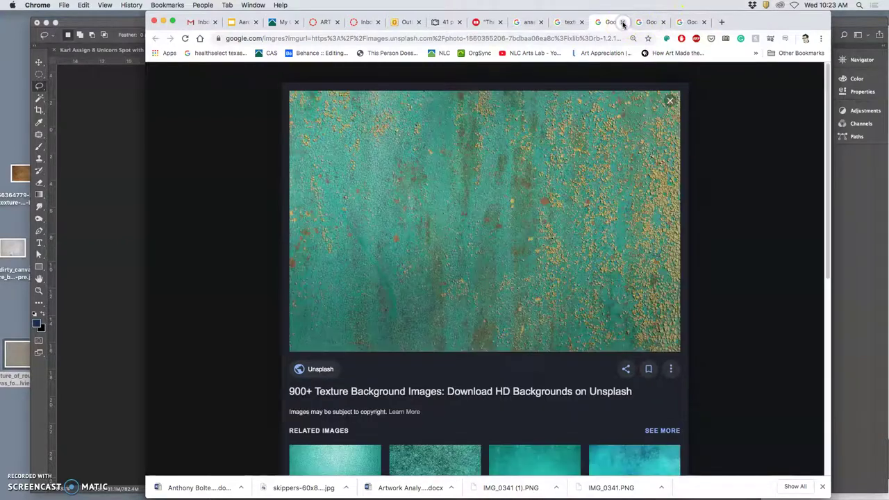
Open the teal weathered texture full size, drag it to the desktop, and close the extra image tabs
{"action": "right_click", "coordinate": [536, 233]}
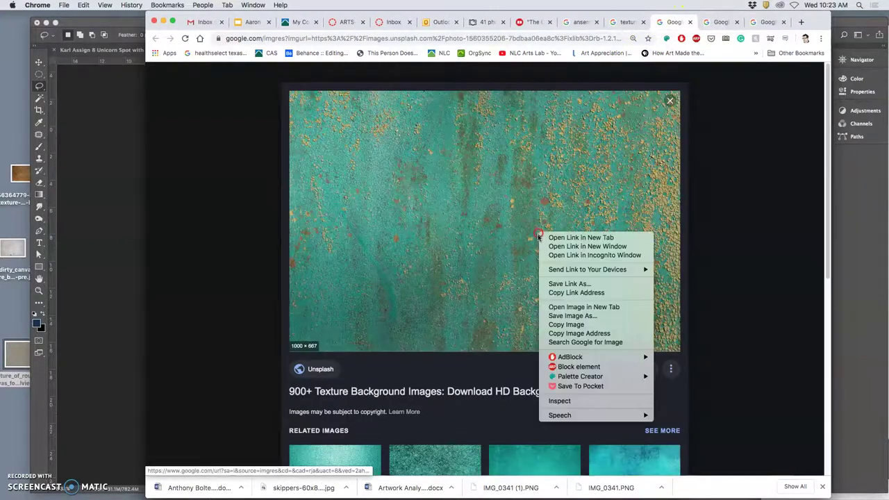
{"action": "left_click", "coordinate": [583, 306]}
{"action": "left_click", "coordinate": [683, 21]}
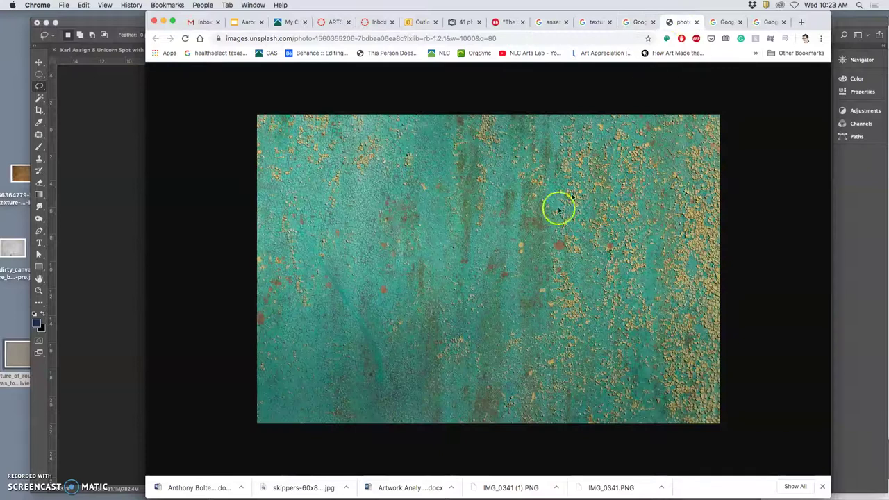
{"action": "left_click_drag", "start_coordinate": [477, 238], "coordinate": [15, 138]}
{"action": "left_click", "coordinate": [697, 22]}
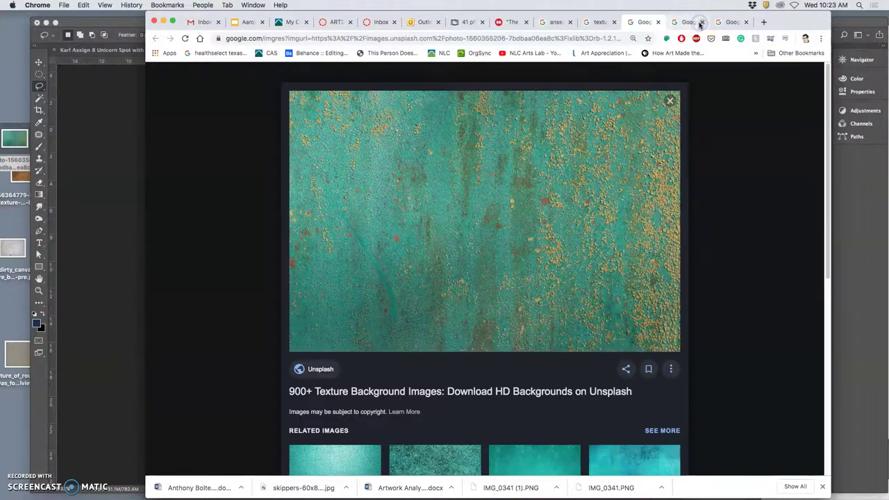
{"action": "left_click", "coordinate": [643, 22]}
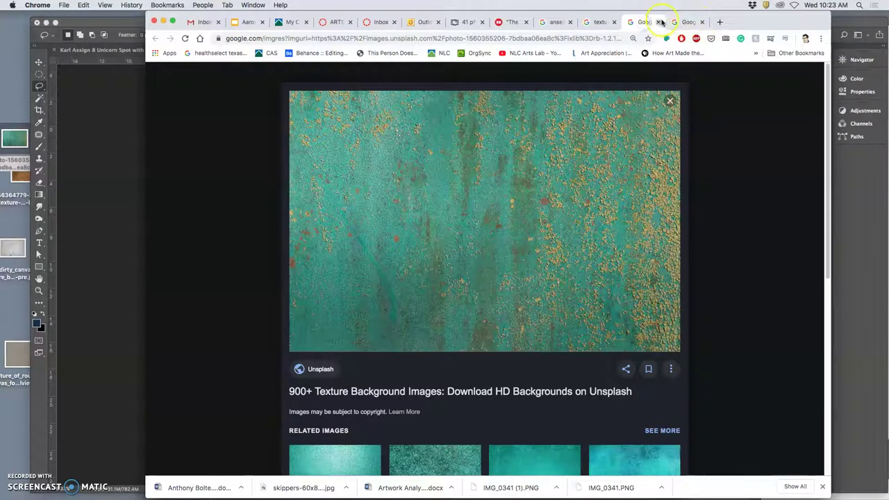
{"action": "left_click", "coordinate": [659, 23]}
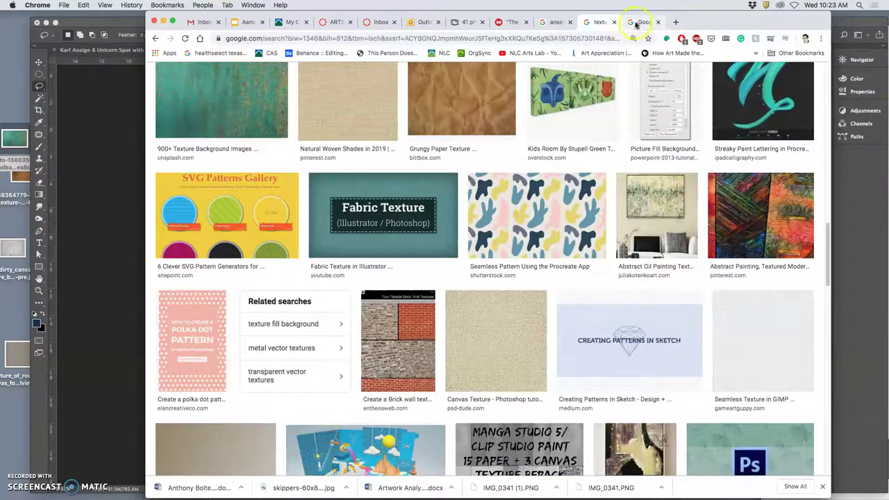
View the bead texture full size in a new tab, then close the bead and leftover preview tabs
{"action": "left_click", "coordinate": [639, 22]}
{"action": "right_click", "coordinate": [502, 216]}
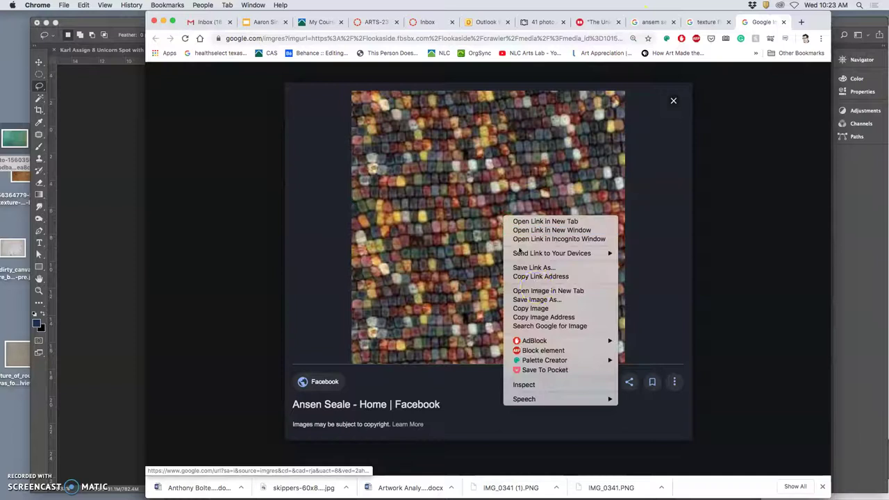
{"action": "left_click", "coordinate": [535, 292]}
{"action": "left_click", "coordinate": [763, 22]}
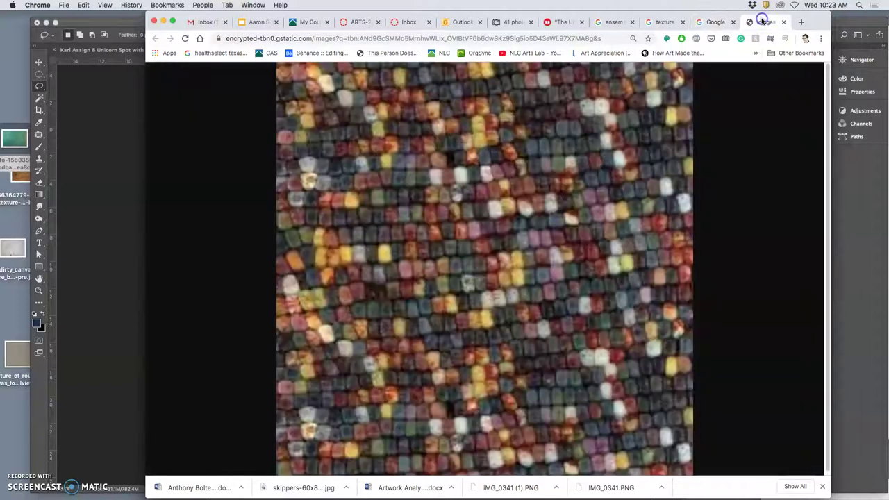
{"action": "left_click", "coordinate": [746, 25]}
{"action": "left_click", "coordinate": [784, 22]}
{"action": "left_click", "coordinate": [783, 22]}
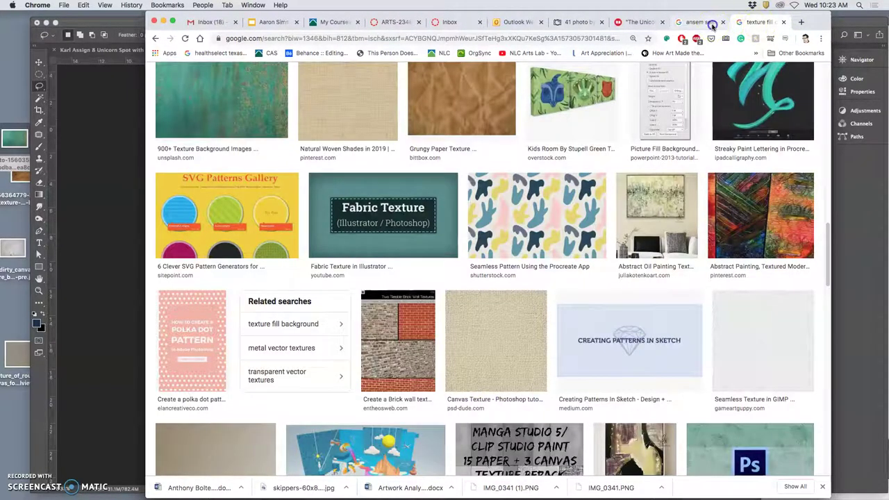
Open the Corn Crib kernel photo full size, drag it to the desktop, and return to Photoshop
{"action": "left_click", "coordinate": [653, 22]}
{"action": "scroll", "coordinate": [540, 220], "scroll_direction": "down", "scroll_amount": 6}
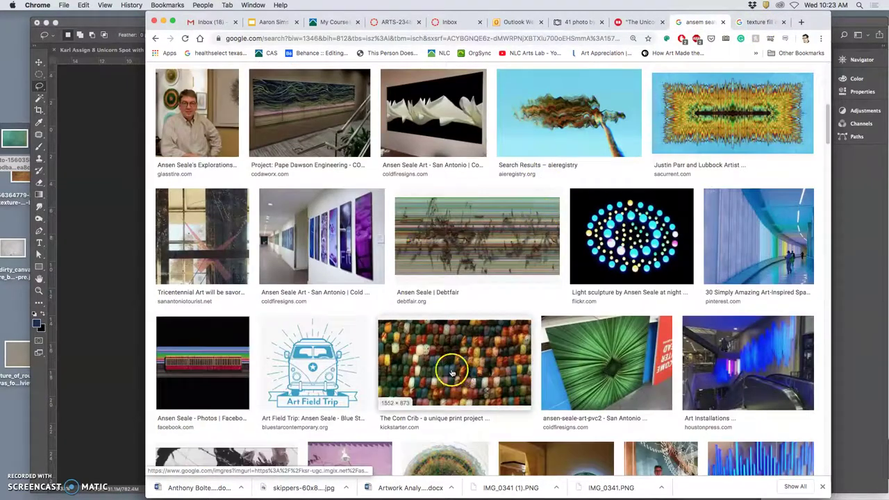
{"action": "left_click", "coordinate": [451, 373]}
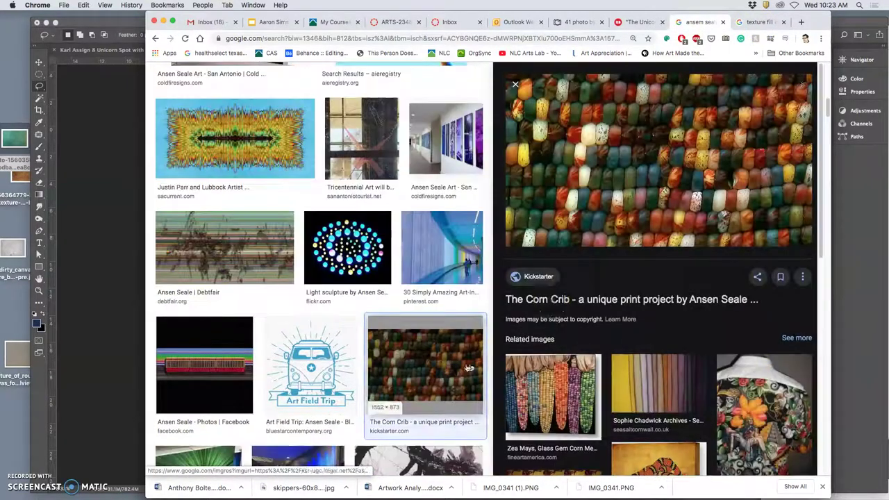
{"action": "right_click", "coordinate": [627, 170]}
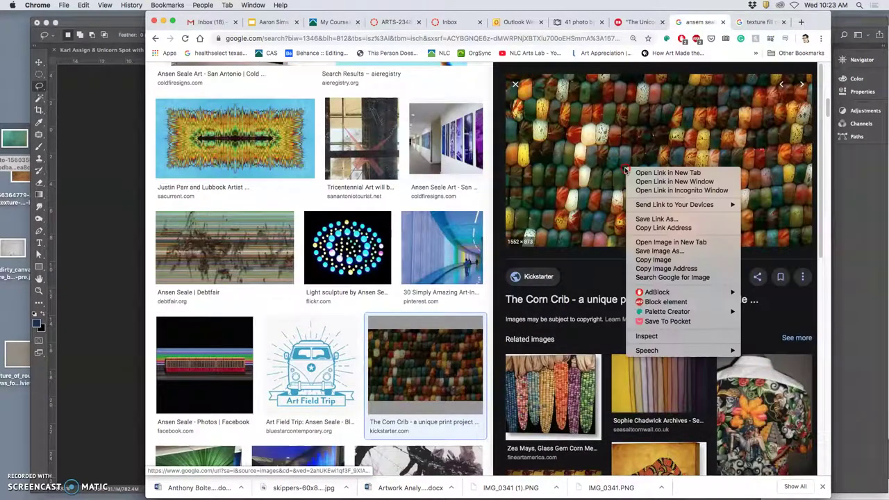
{"action": "left_click", "coordinate": [642, 242]}
{"action": "scroll", "coordinate": [642, 240], "scroll_direction": "down", "scroll_amount": 3}
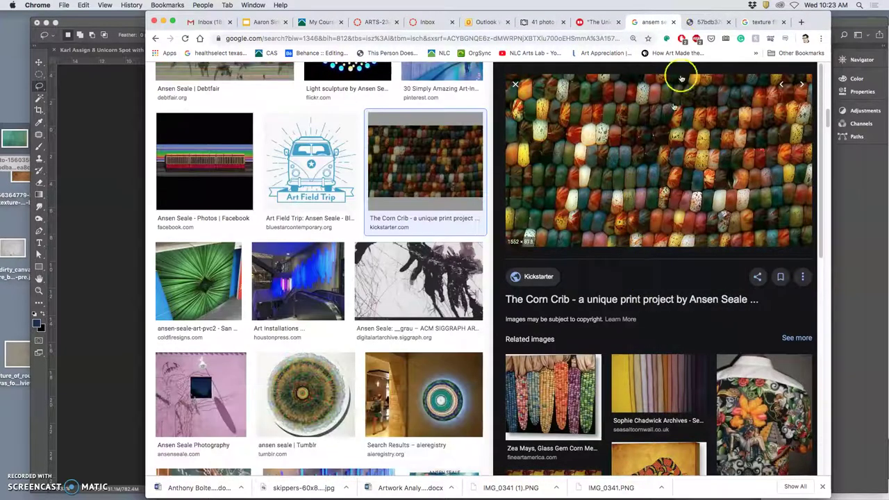
{"action": "left_click", "coordinate": [706, 21]}
{"action": "left_click", "coordinate": [553, 202]}
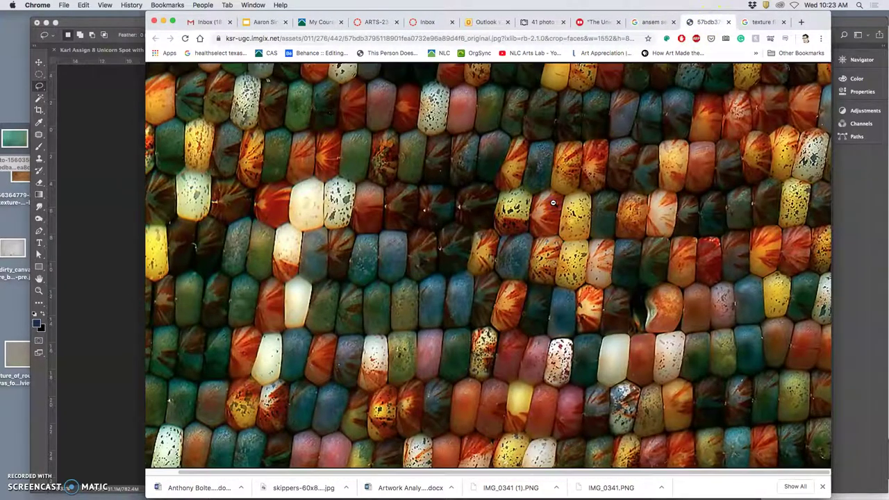
{"action": "left_click_drag", "start_coordinate": [553, 202], "coordinate": [9, 85]}
{"action": "left_click", "coordinate": [89, 102]}
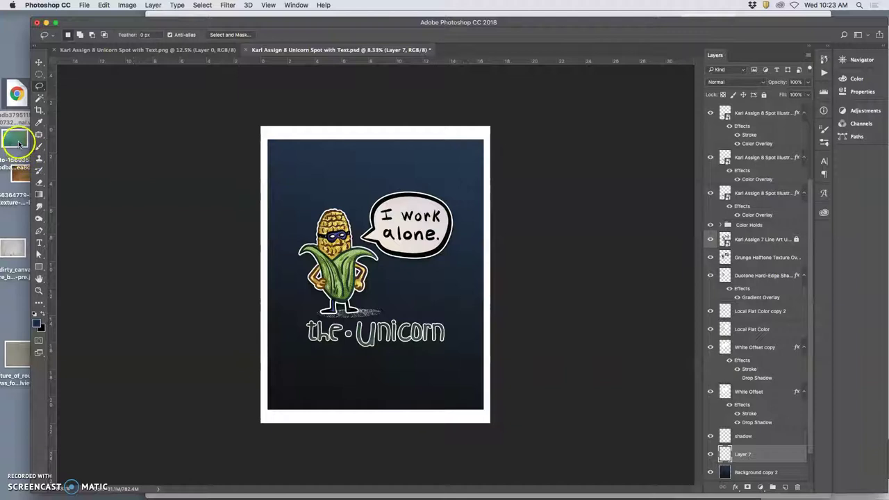
Place the dirty canvas texture into the poster, scaled to cover the whole canvas
{"action": "left_click_drag", "start_coordinate": [14, 272], "coordinate": [481, 409]}
{"action": "left_click_drag", "start_coordinate": [366, 260], "coordinate": [269, 143]}
{"action": "key", "text": "Return"}
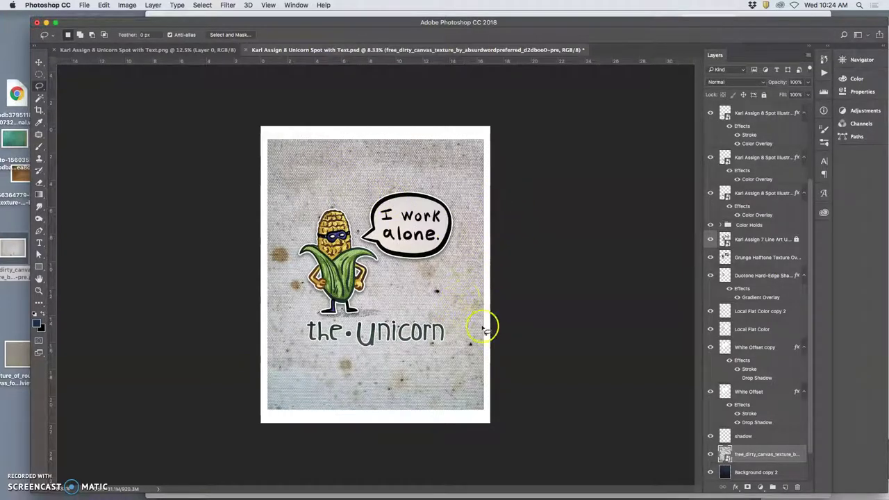
{"action": "left_click", "coordinate": [709, 454]}
{"action": "left_click", "coordinate": [710, 454]}
Set the canvas texture layer's blend mode to Soft Light and compare before and after
{"action": "left_click", "coordinate": [725, 82]}
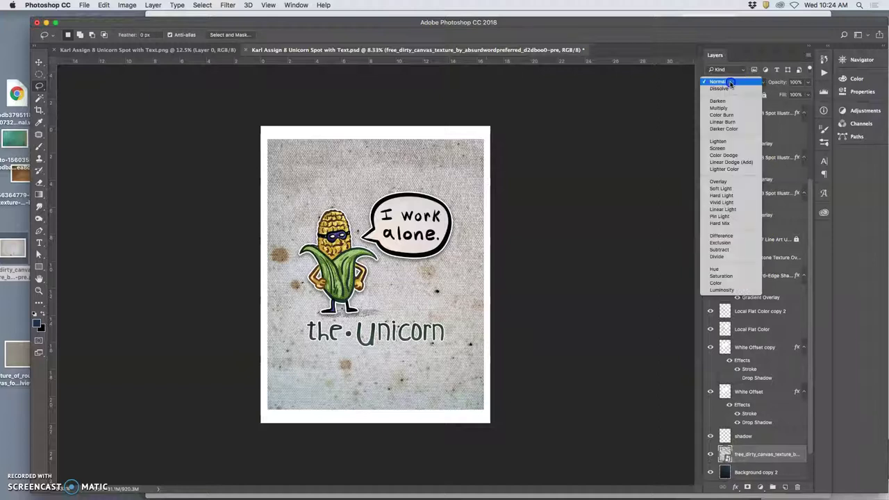
{"action": "left_click", "coordinate": [730, 188]}
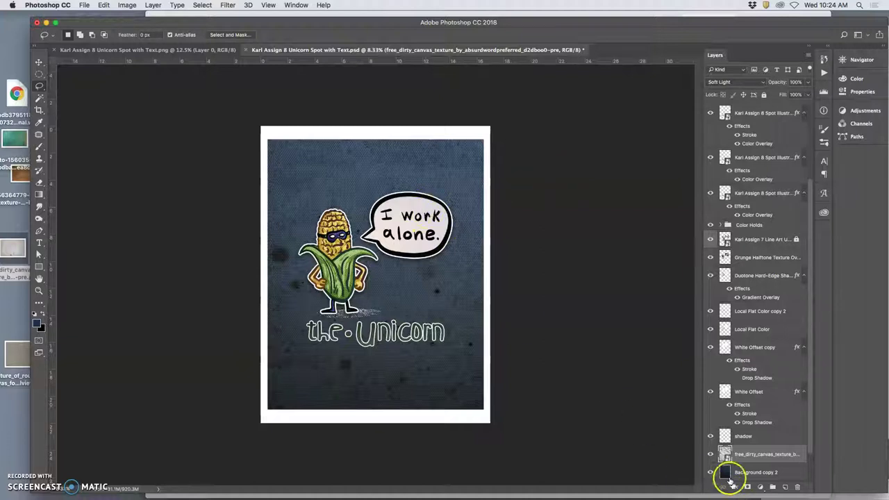
{"action": "left_click", "coordinate": [710, 454]}
{"action": "left_click", "coordinate": [710, 455]}
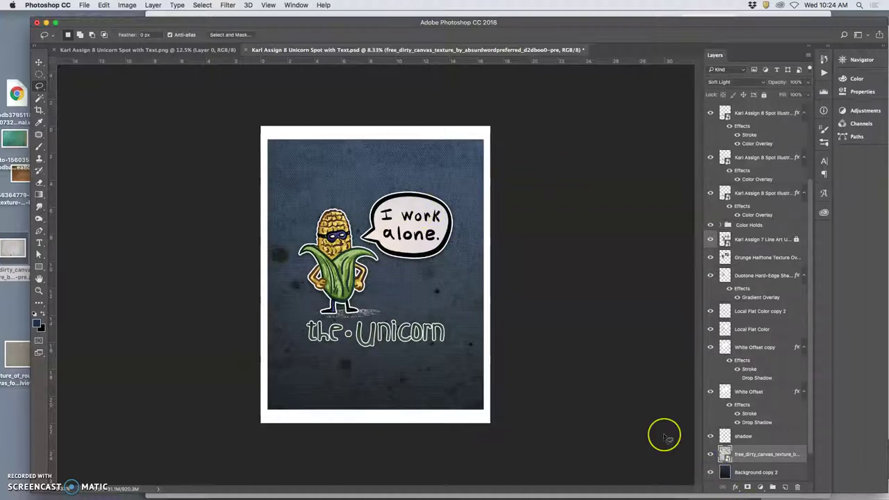
Lasso-select the dark stains left of the corn and text
{"action": "key", "text": "super+equal"}
{"action": "key", "text": "super+equal"}
{"action": "key", "text": "super+equal"}
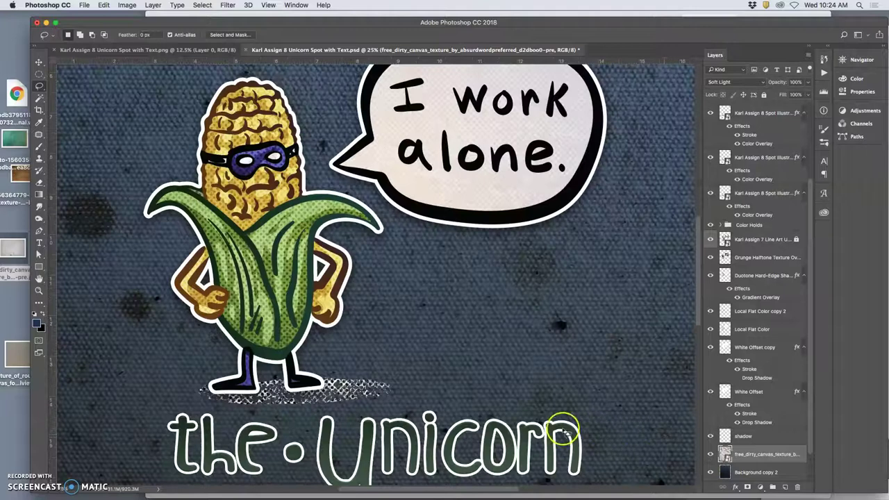
{"action": "scroll", "coordinate": [564, 430], "scroll_direction": "down", "scroll_amount": 10}
{"action": "scroll", "coordinate": [566, 432], "scroll_direction": "up", "scroll_amount": 15}
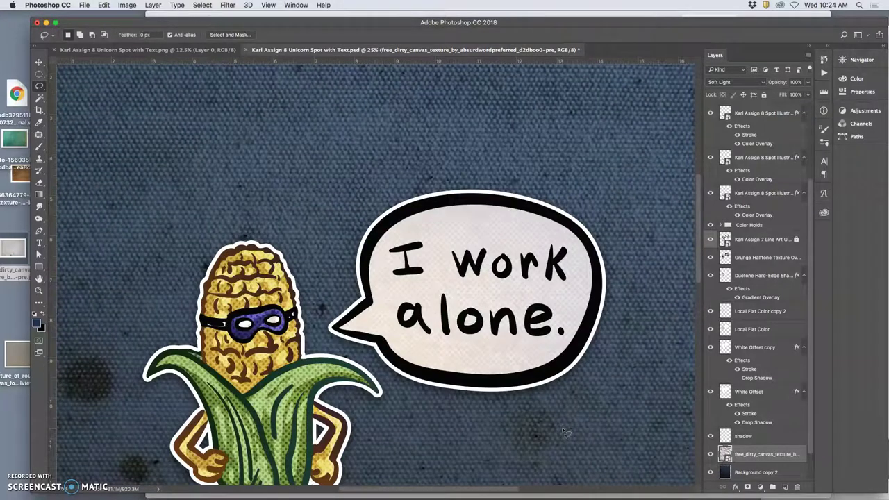
{"action": "key", "text": "super+minus"}
{"action": "key", "text": "super+minus"}
{"action": "key", "text": "super+minus"}
{"action": "left_click", "coordinate": [296, 274]}
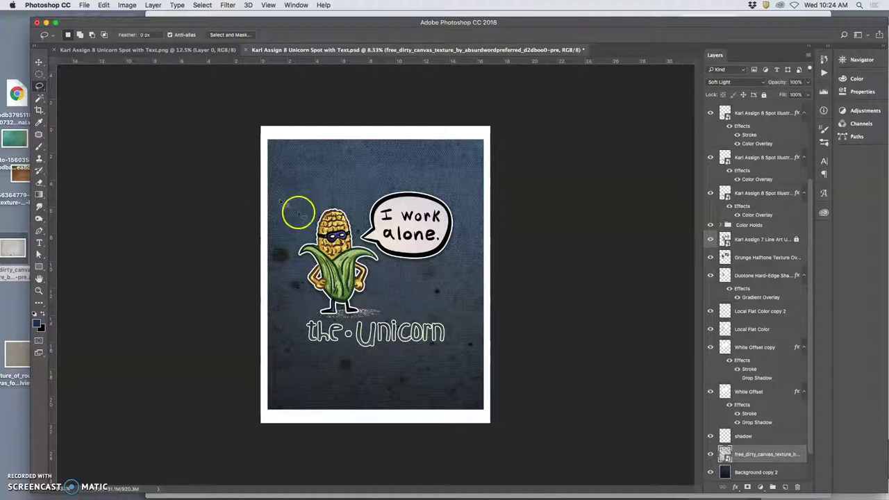
{"action": "left_click", "coordinate": [276, 239]}
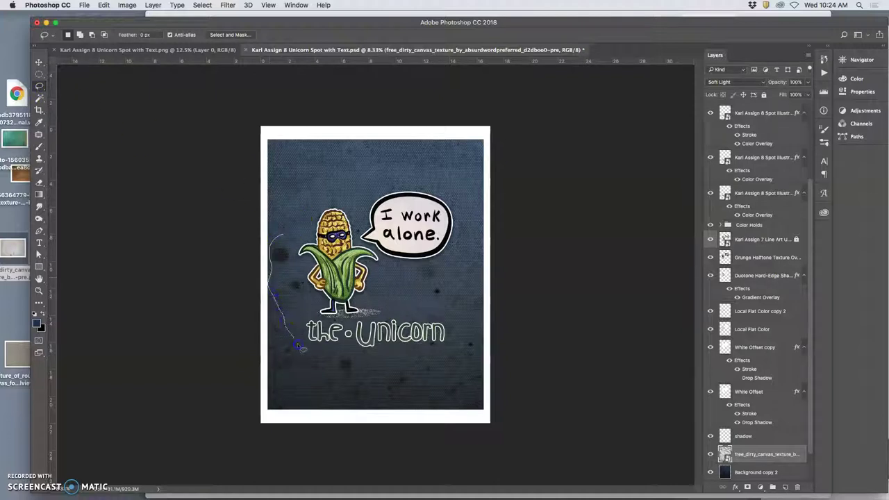
{"action": "left_click_drag", "start_coordinate": [350, 379], "coordinate": [368, 368]}
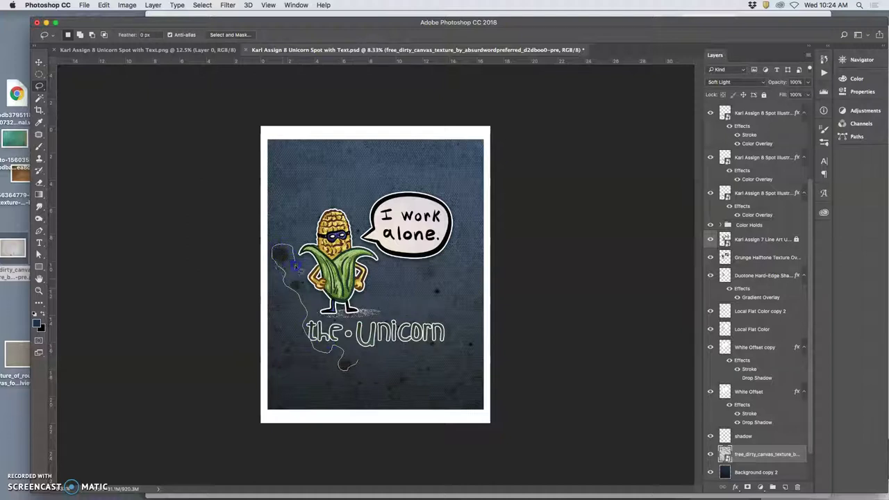
{"action": "left_click_drag", "start_coordinate": [351, 356], "coordinate": [347, 363]}
Rasterize the canvas texture layer and fill the selected stains with Content-Aware fill
{"action": "right_click", "coordinate": [751, 457]}
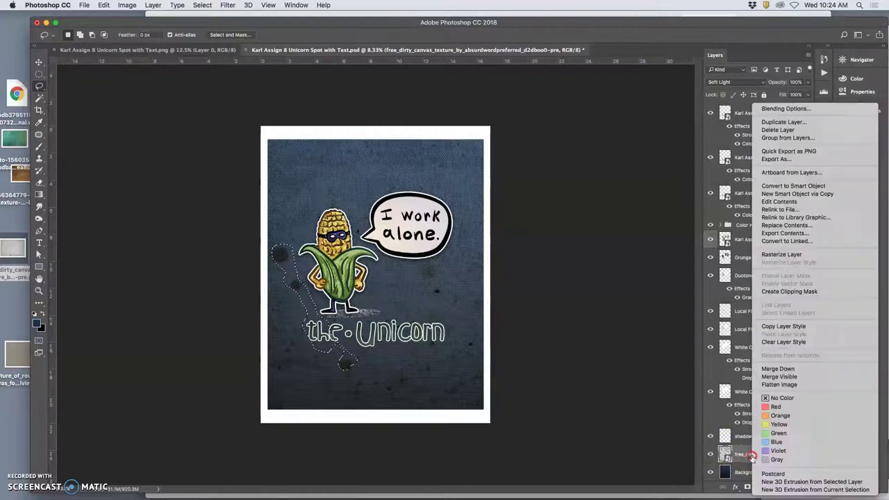
{"action": "left_click", "coordinate": [780, 254]}
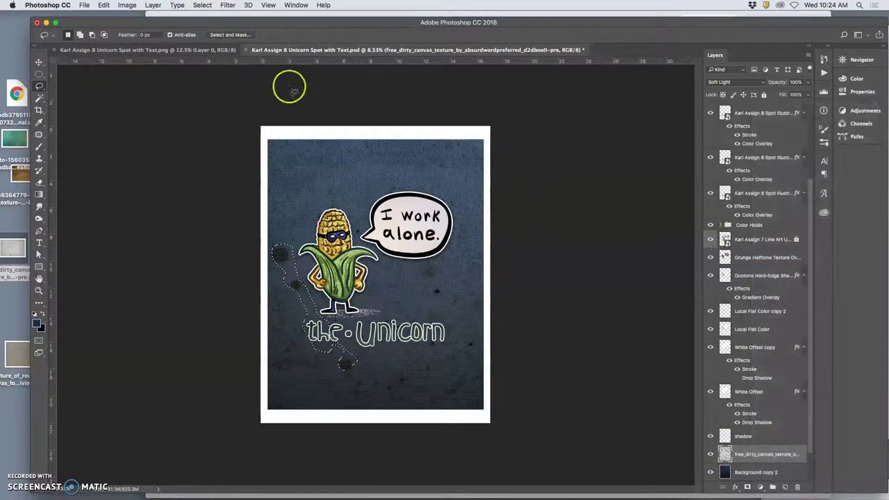
{"action": "left_click", "coordinate": [125, 5]}
{"action": "mouse_move", "coordinate": [104, 4]}
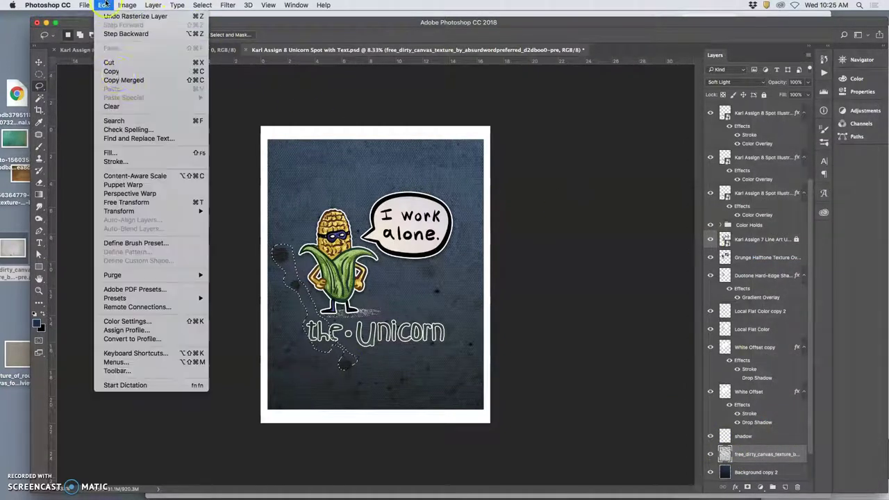
{"action": "left_click", "coordinate": [111, 149]}
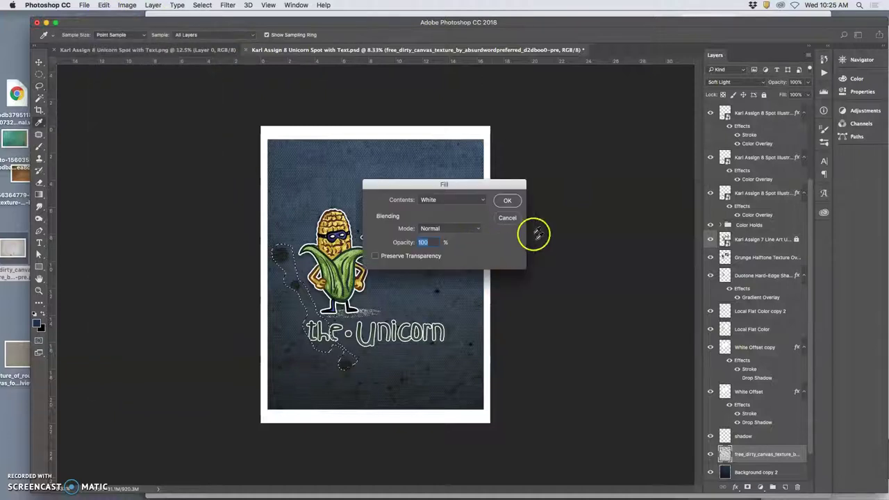
{"action": "left_click", "coordinate": [469, 199]}
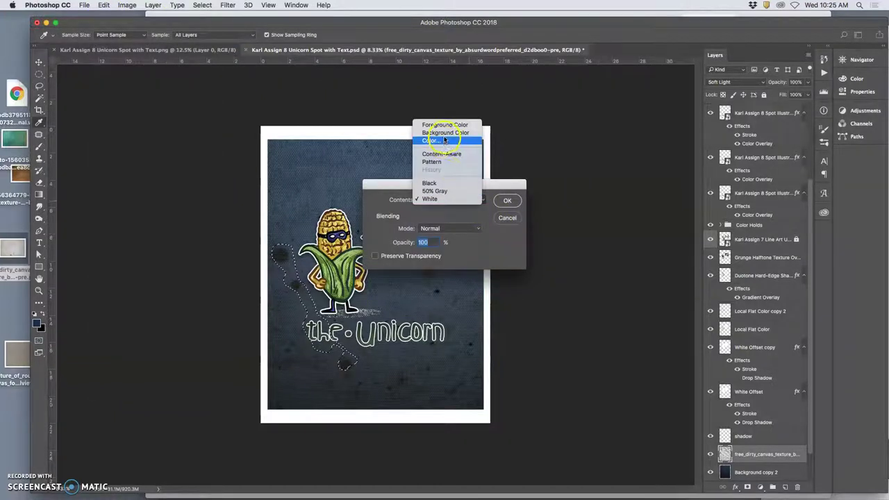
{"action": "left_click", "coordinate": [442, 154]}
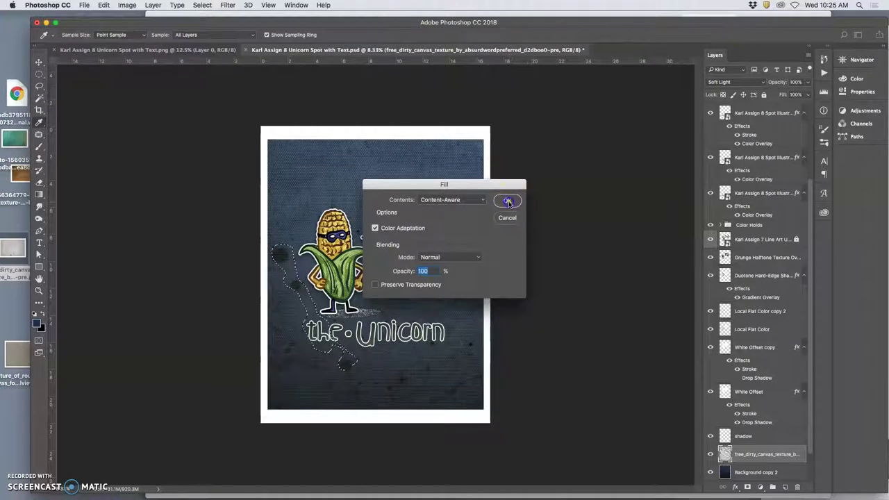
{"action": "key", "text": "Return"}
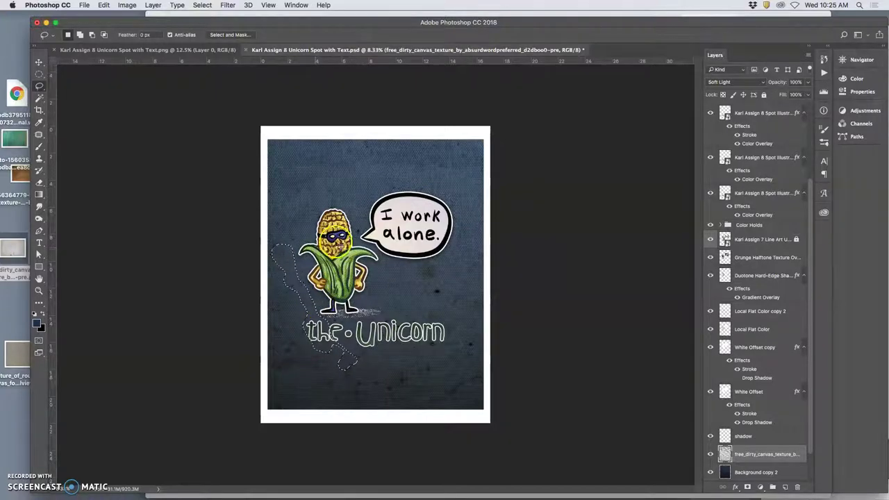
Zoom in, lasso the small stain near the corn's left arm, and Content-Aware Fill it
{"action": "key", "text": "super+equal"}
{"action": "key", "text": "super+equal"}
{"action": "key", "text": "super+equal"}
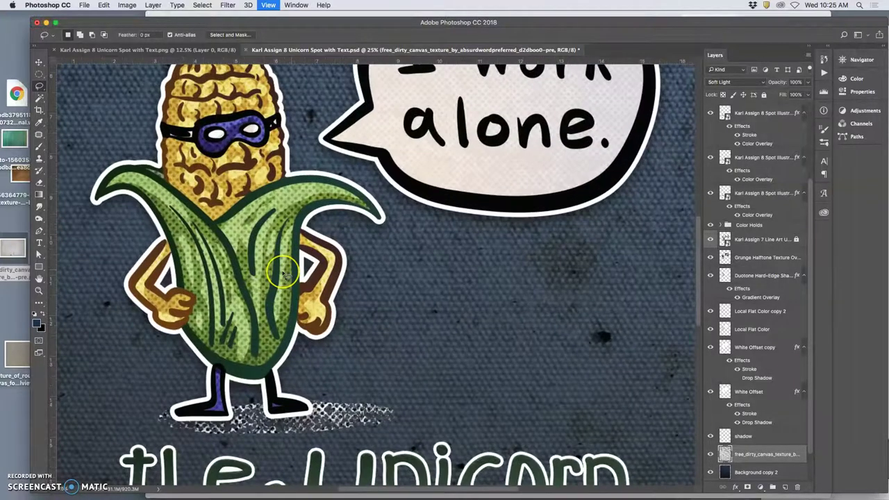
{"action": "key", "text": "super+equal"}
{"action": "scroll", "coordinate": [286, 274], "scroll_direction": "left", "scroll_amount": 5}
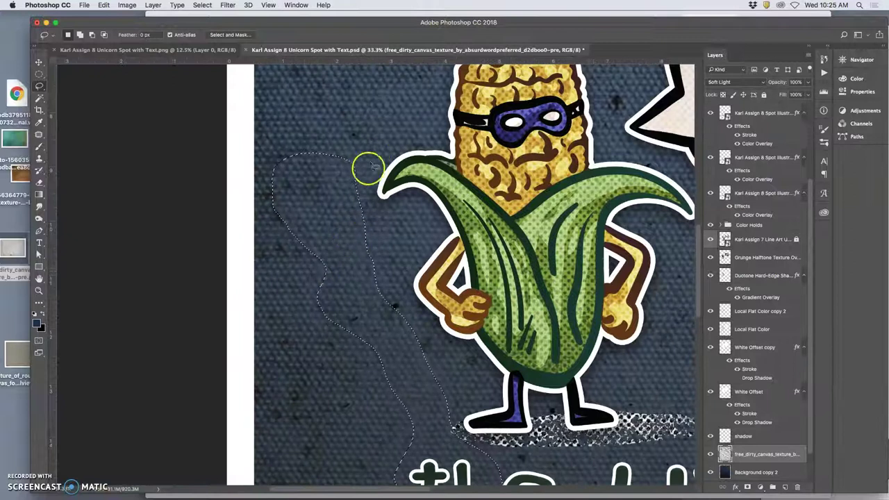
{"action": "scroll", "coordinate": [368, 202], "scroll_direction": "down", "scroll_amount": 2}
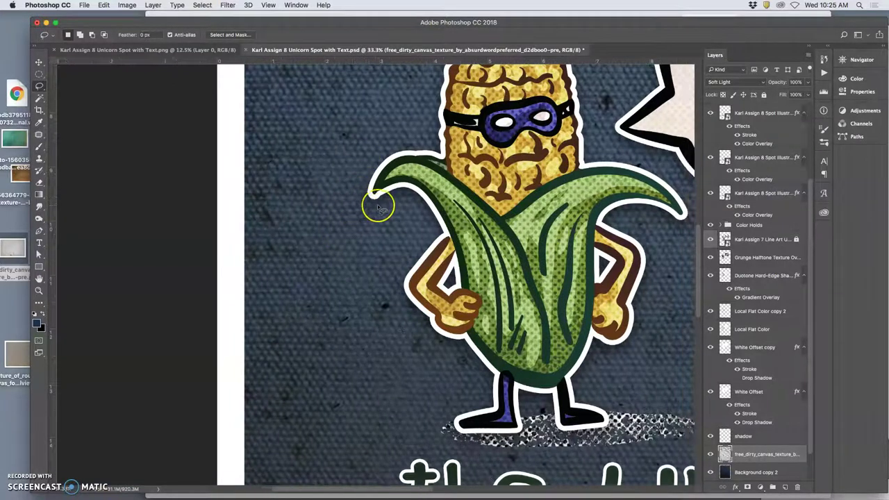
{"action": "scroll", "coordinate": [378, 206], "scroll_direction": "down", "scroll_amount": 3}
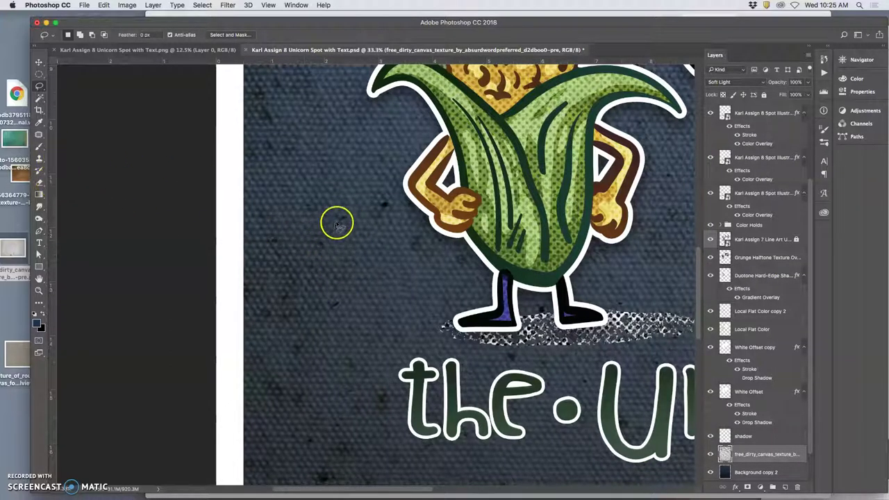
{"action": "left_click_drag", "start_coordinate": [353, 206], "coordinate": [345, 208]}
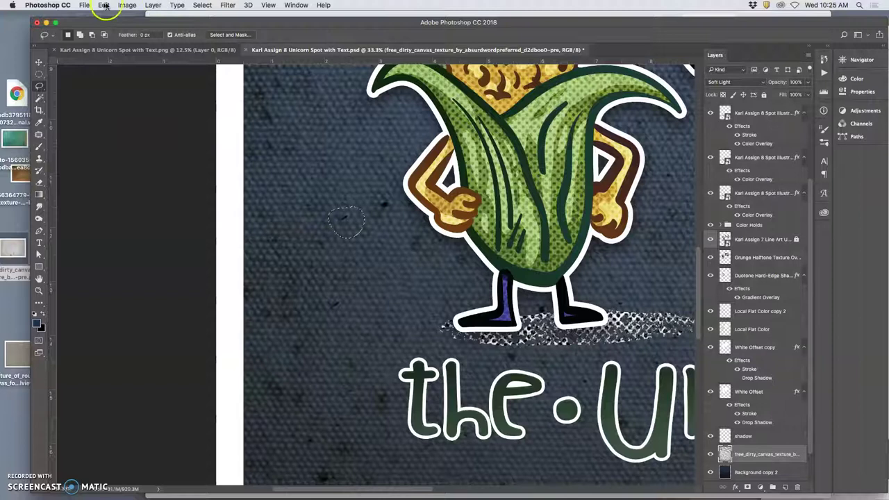
{"action": "left_click", "coordinate": [103, 5]}
{"action": "left_click", "coordinate": [110, 153]}
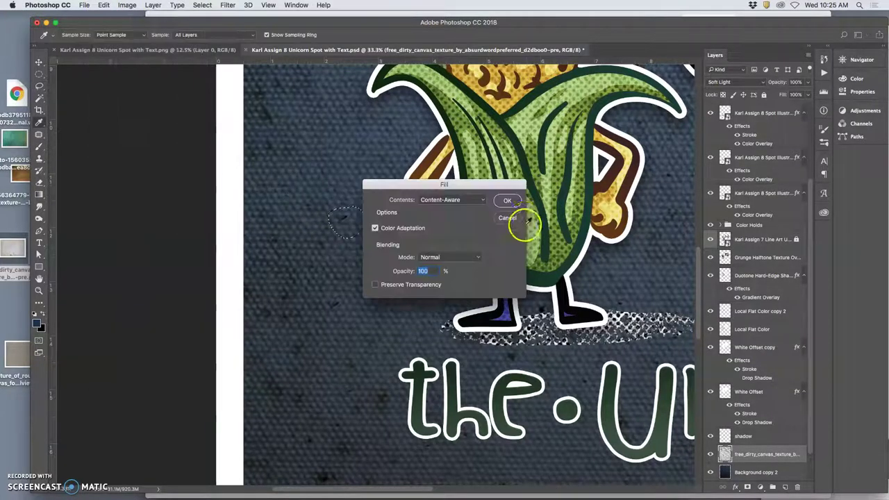
{"action": "key", "text": "Return"}
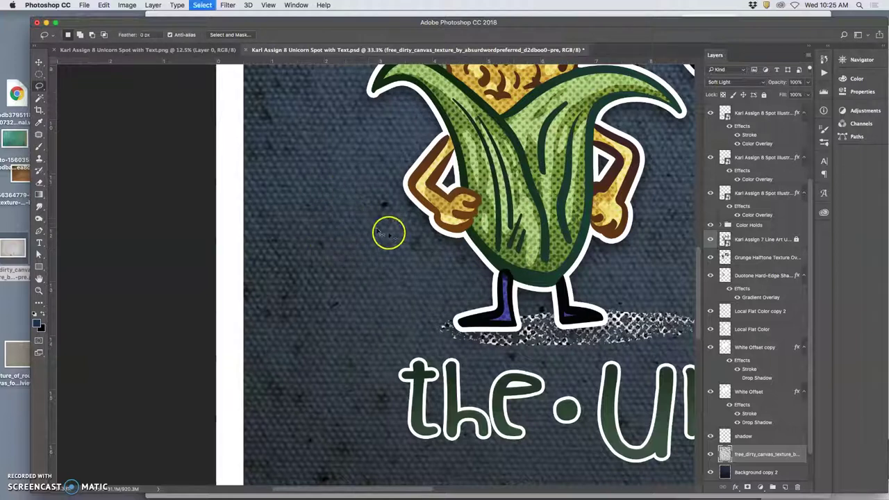
{"action": "scroll", "coordinate": [511, 286], "scroll_direction": "right", "scroll_amount": 5}
{"action": "scroll", "coordinate": [511, 289], "scroll_direction": "down", "scroll_amount": 5}
{"action": "scroll", "coordinate": [512, 289], "scroll_direction": "right", "scroll_amount": 5}
{"action": "key", "text": "super+minus"}
{"action": "key", "text": "super+minus"}
{"action": "key", "text": "super+minus"}
{"action": "key", "text": "super+minus"}
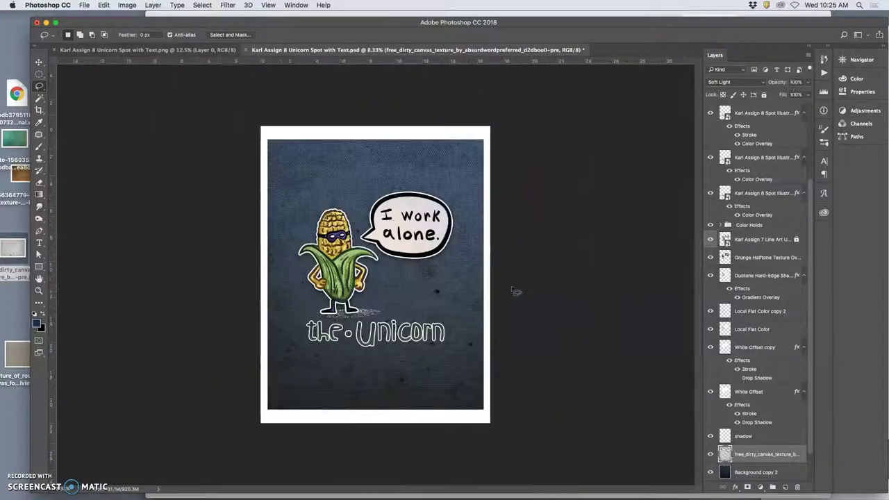
Open the corn-kernel webp from the desktop in Chrome, abandoning an attempt to save a copy
{"action": "left_click", "coordinate": [758, 455]}
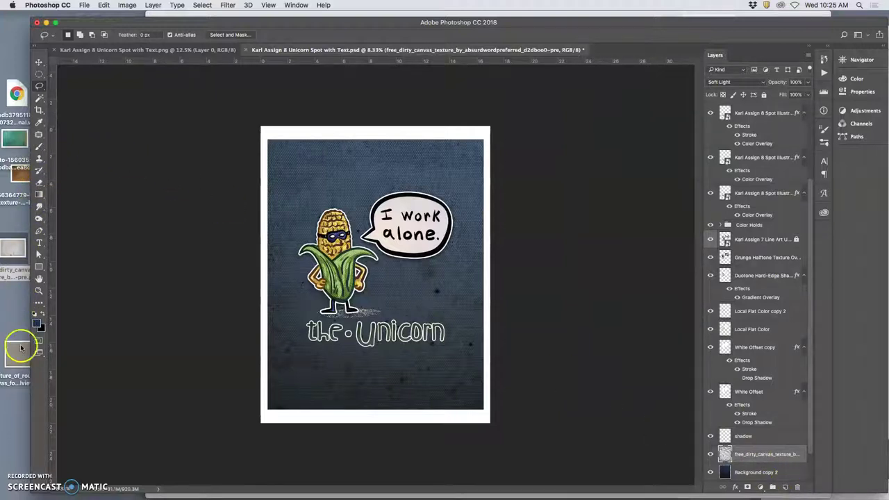
{"action": "left_click_drag", "start_coordinate": [80, 23], "coordinate": [134, 23]}
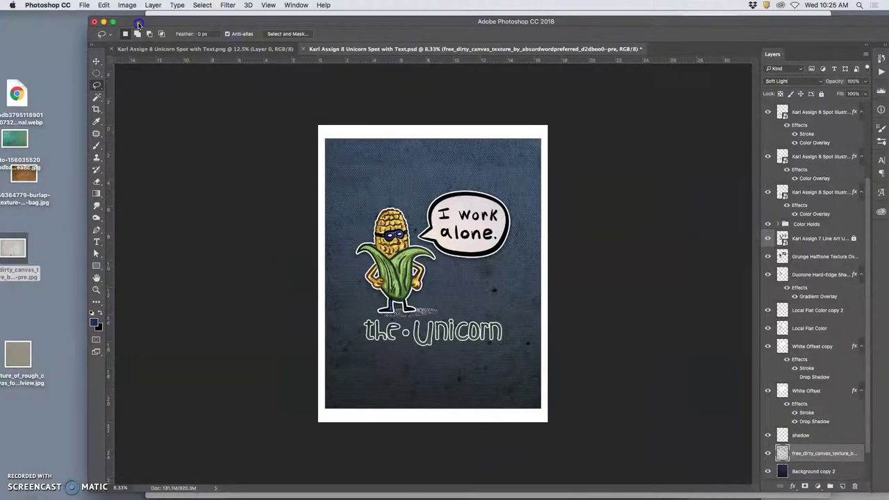
{"action": "double_click", "coordinate": [19, 94]}
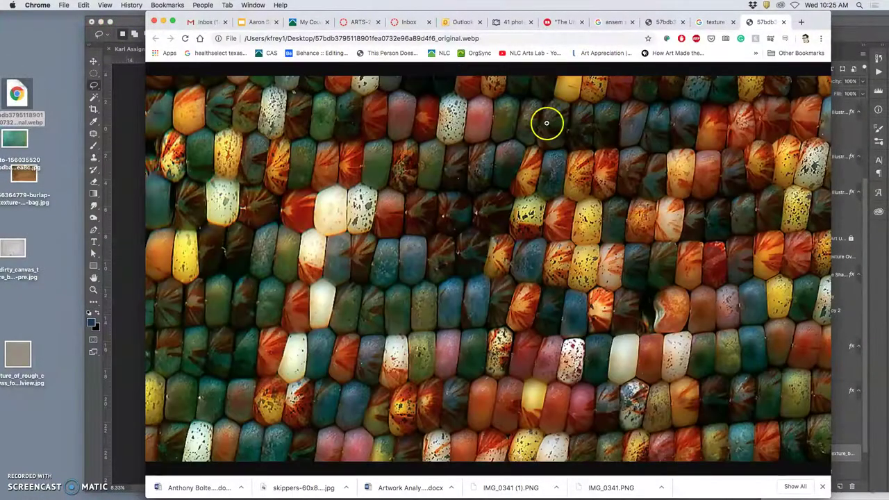
{"action": "right_click", "coordinate": [547, 124]}
{"action": "left_click", "coordinate": [560, 136]}
{"action": "left_click", "coordinate": [454, 145]}
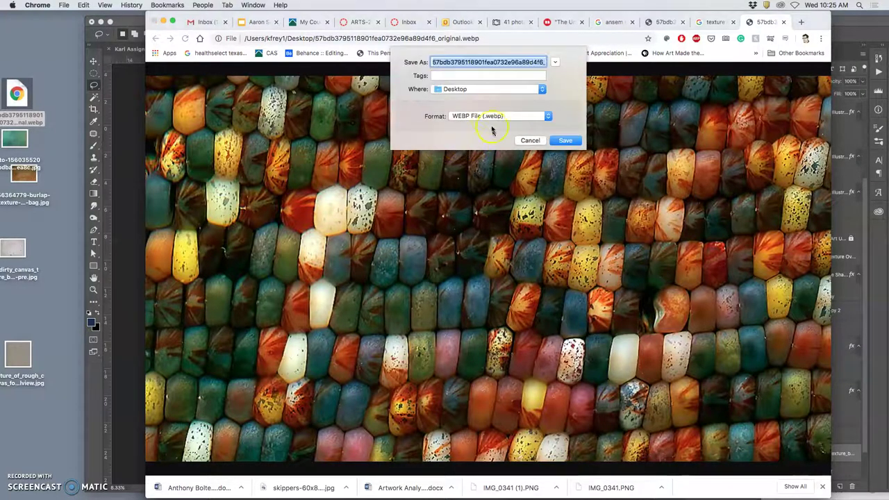
{"action": "left_click", "coordinate": [489, 125]}
{"action": "left_click", "coordinate": [506, 138]}
{"action": "left_click", "coordinate": [530, 140]}
{"action": "left_click", "coordinate": [63, 92]}
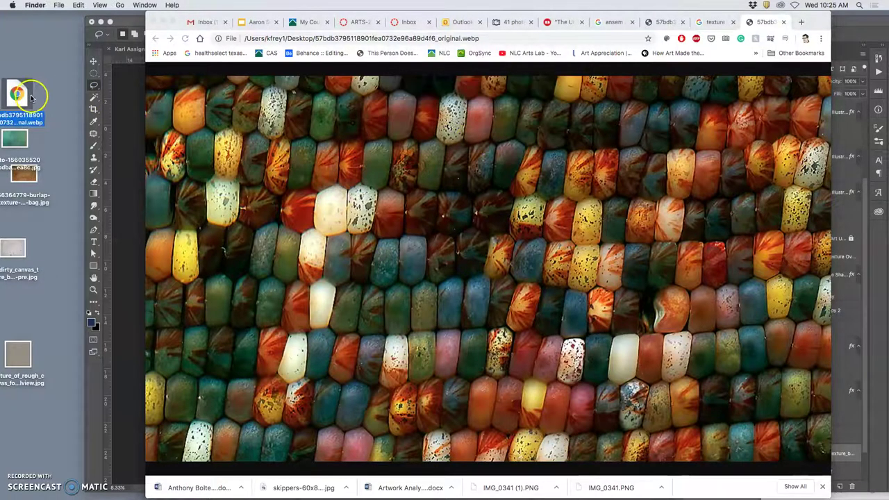
{"action": "left_click", "coordinate": [220, 102]}
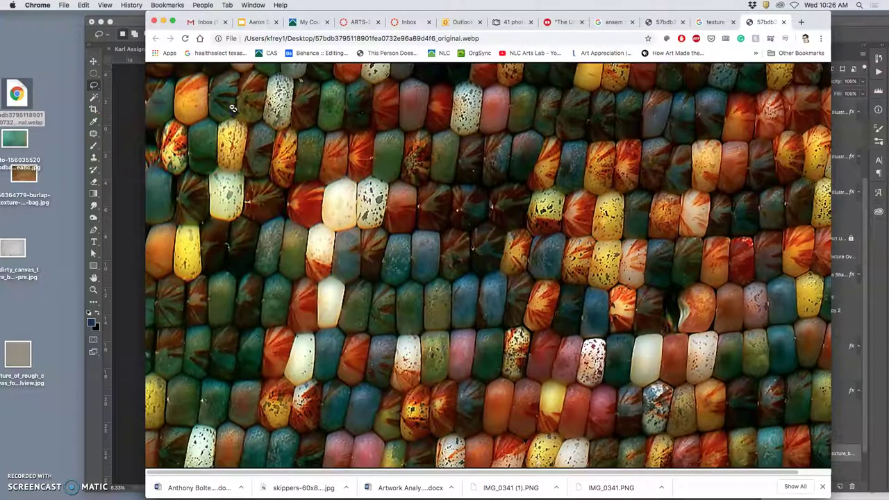
Screenshot the corn photo in full-screen view, then exit full screen and minimize Chrome
{"action": "left_click", "coordinate": [173, 22]}
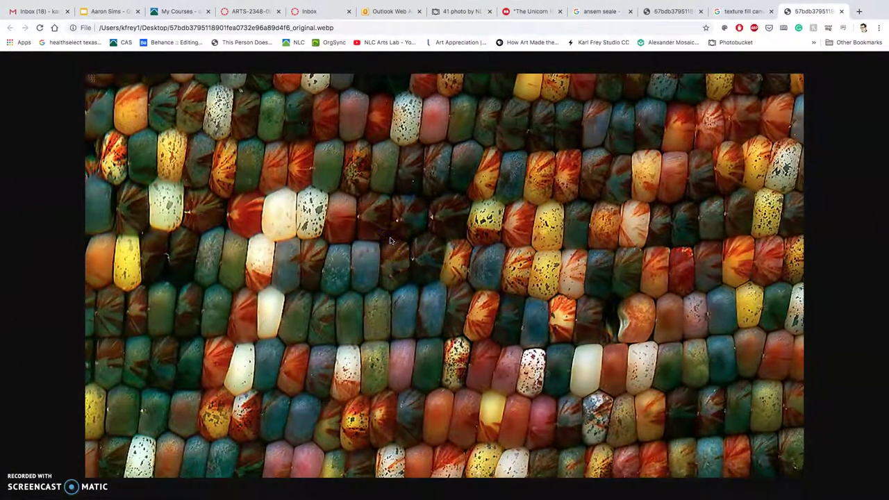
{"action": "left_click_drag", "start_coordinate": [85, 74], "coordinate": [803, 479]}
{"action": "mouse_move", "coordinate": [53, 3]}
{"action": "left_click", "coordinate": [28, 16]}
{"action": "left_click", "coordinate": [163, 22]}
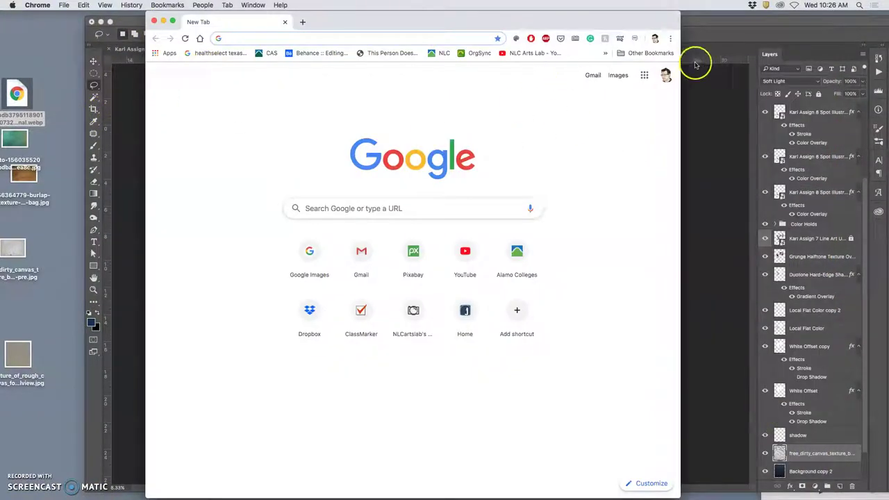
Drag the corn screenshot from the desktop onto the poster as a new layer
{"action": "left_click", "coordinate": [717, 85]}
{"action": "key", "text": "F11"}
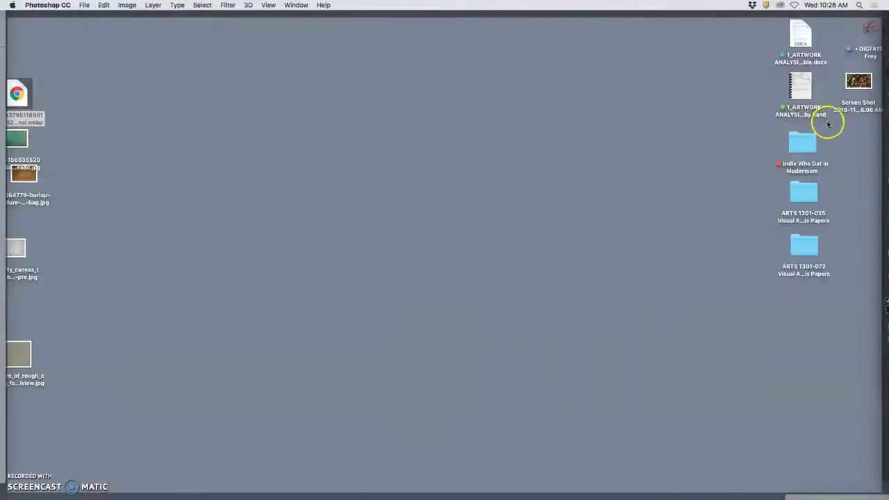
{"action": "left_click_drag", "start_coordinate": [855, 80], "coordinate": [498, 217]}
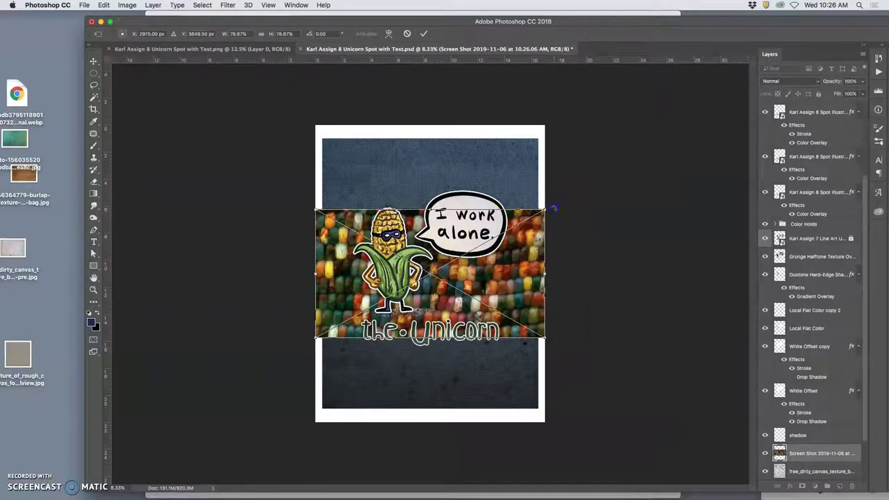